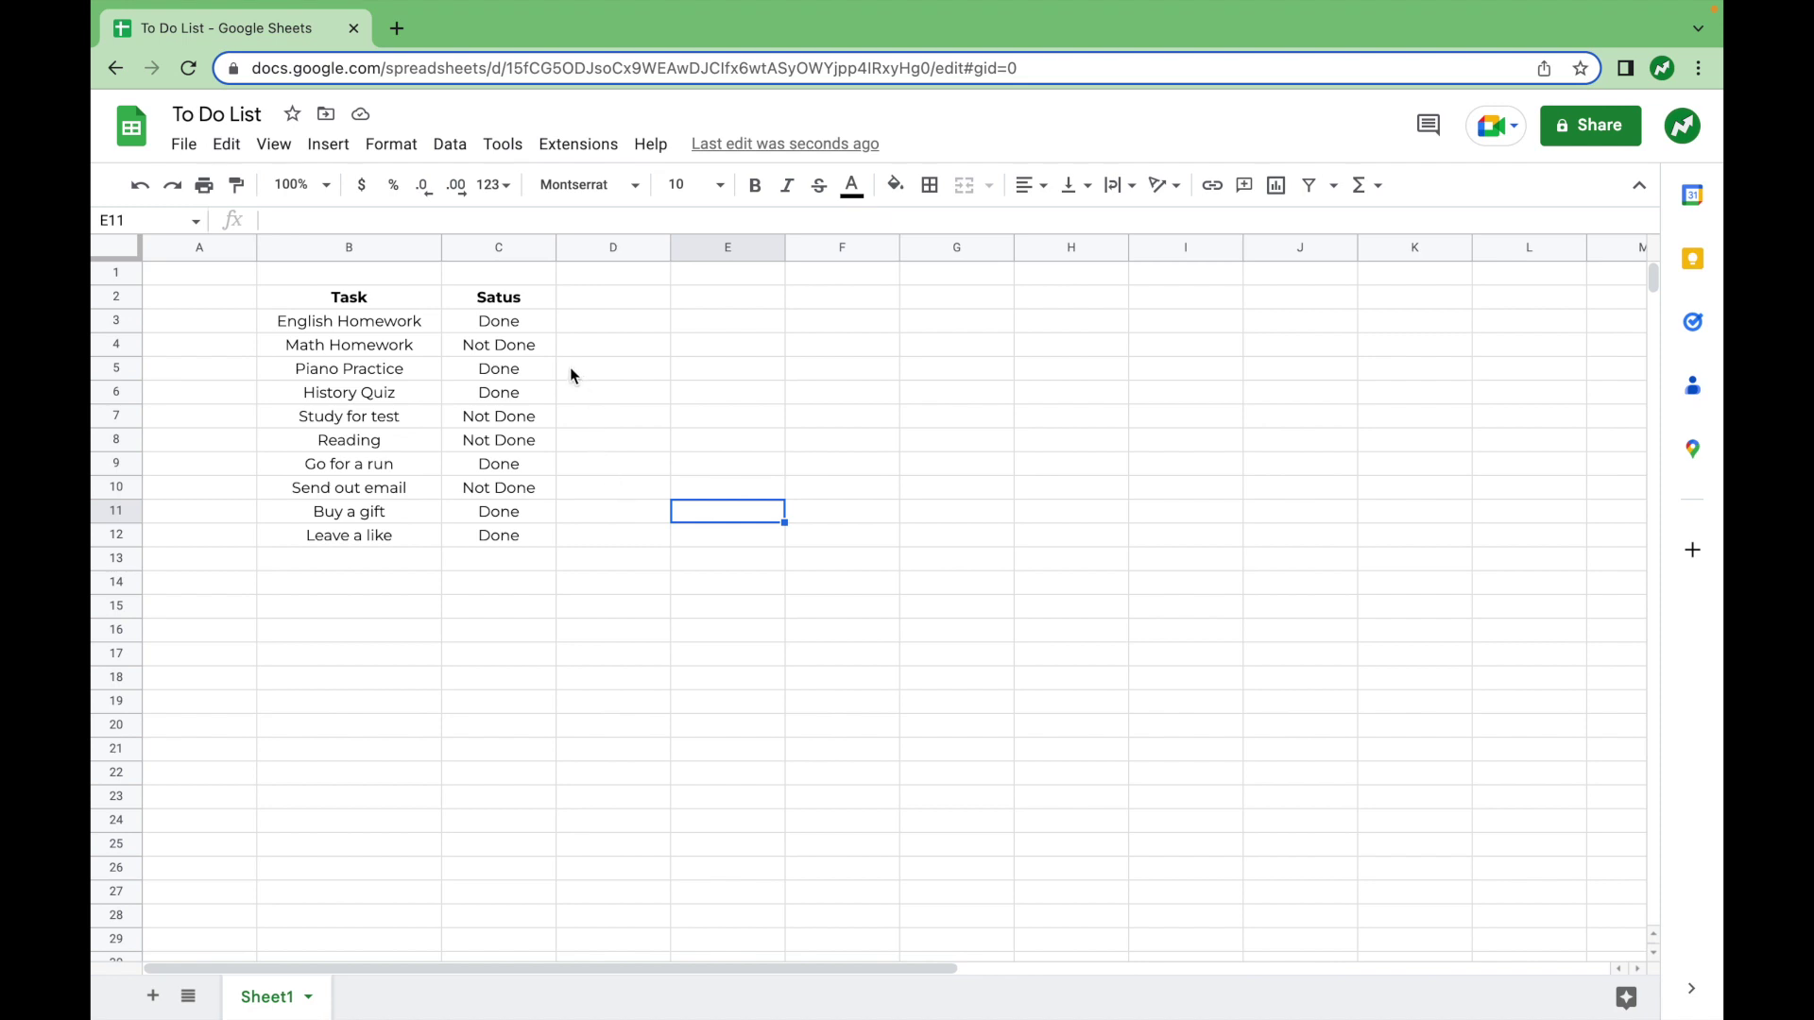
Step: Delete the Done/Not Done values from C3:C12 in the Satus column
{"action": "left_click_drag", "start_coordinate": [525, 321], "coordinate": [507, 536]}
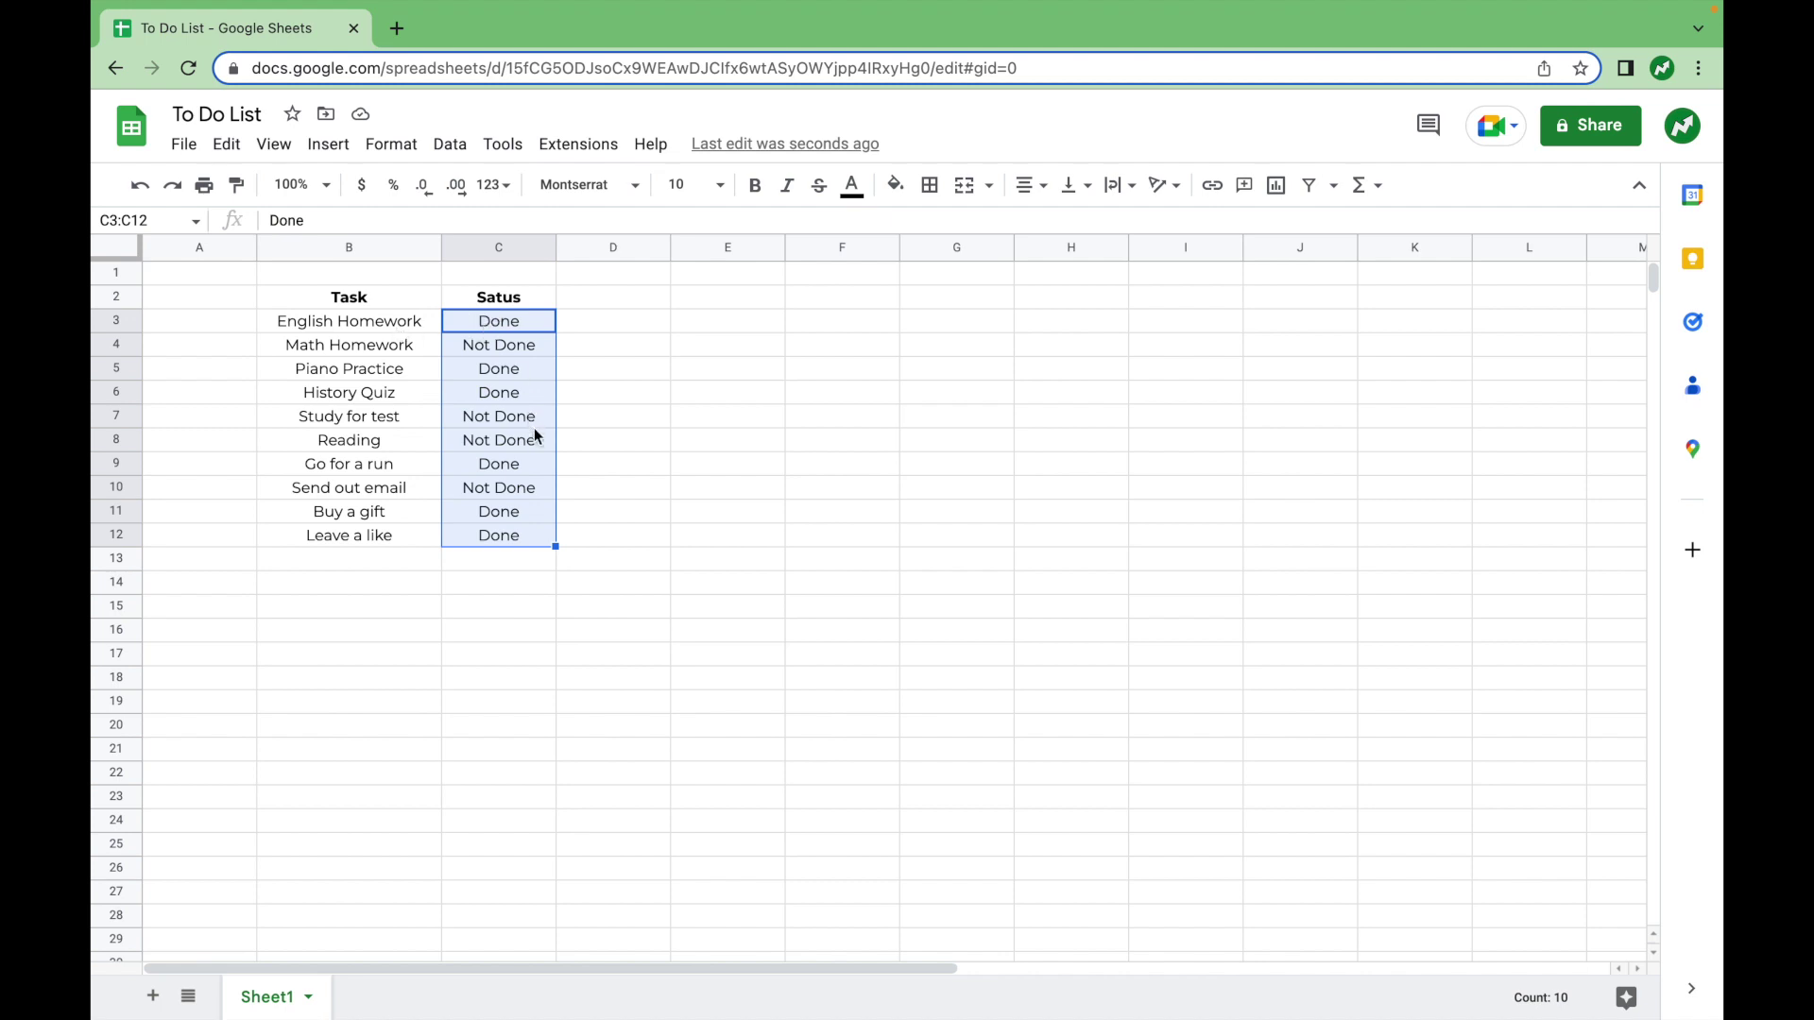
{"action": "key", "text": "Delete"}
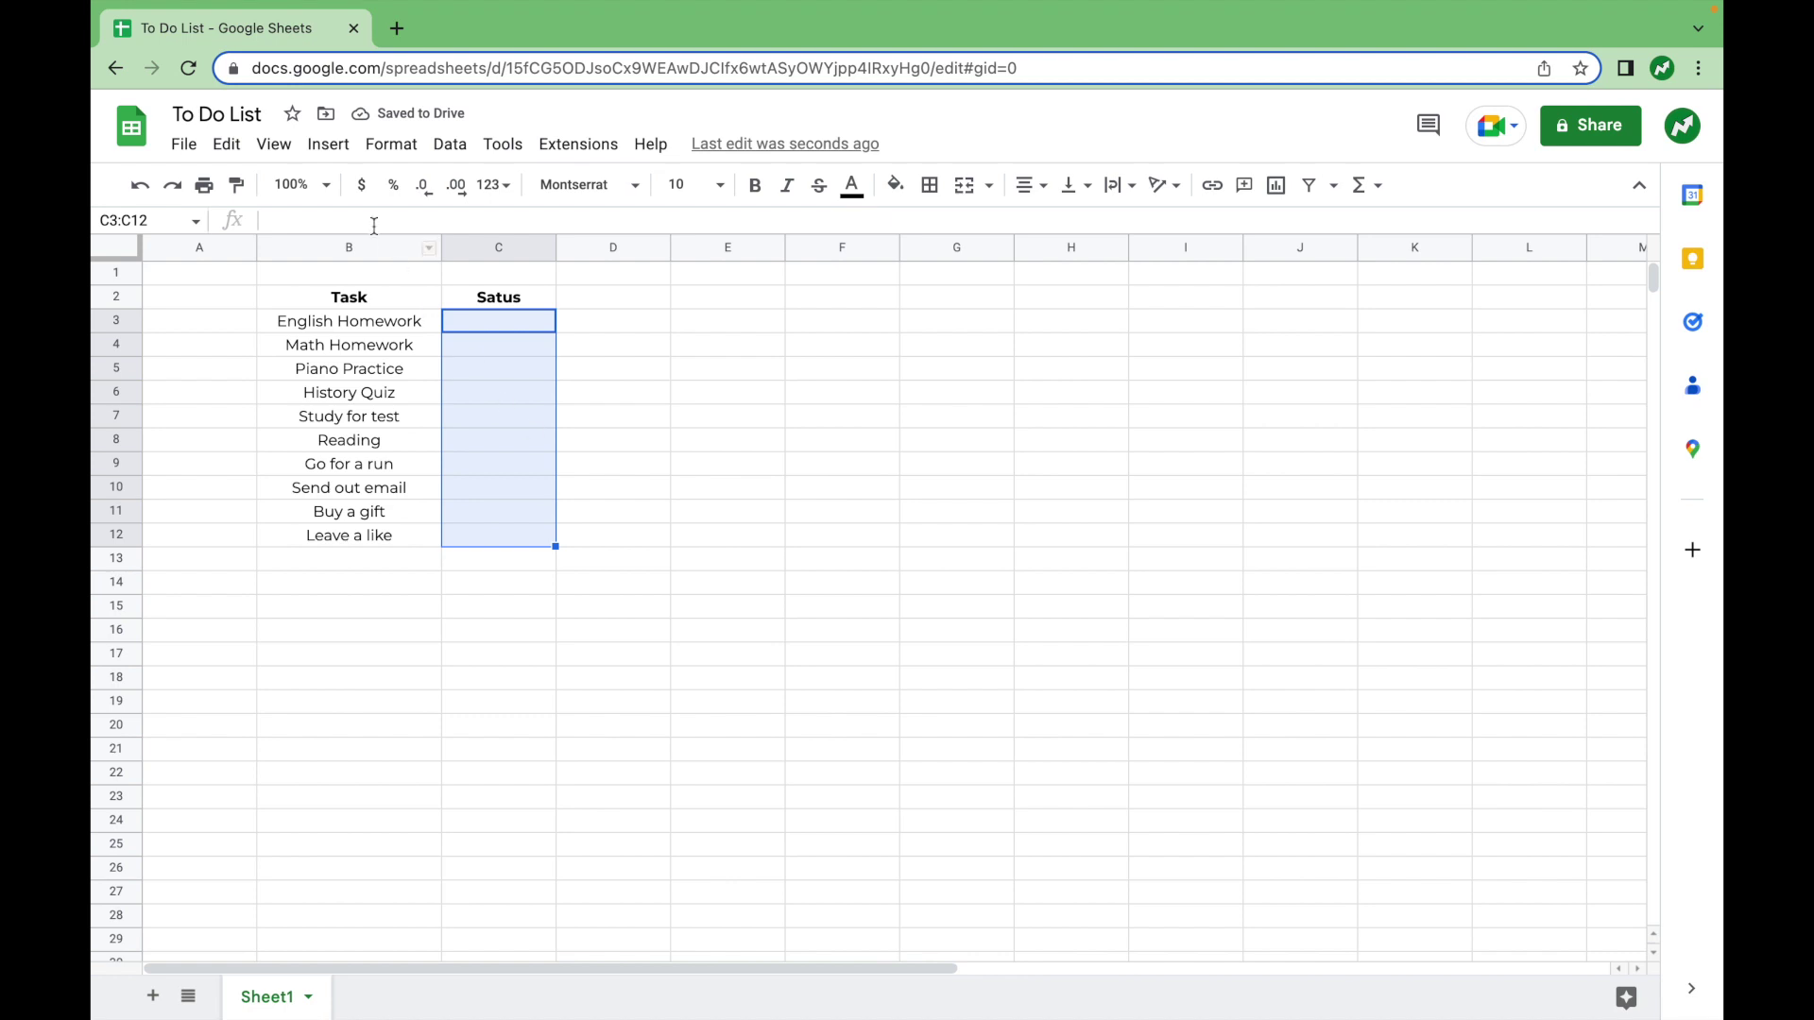
Step: Insert checkboxes into C3:C12 and test ticking and unticking the English Homework box
{"action": "left_click", "coordinate": [329, 145]}
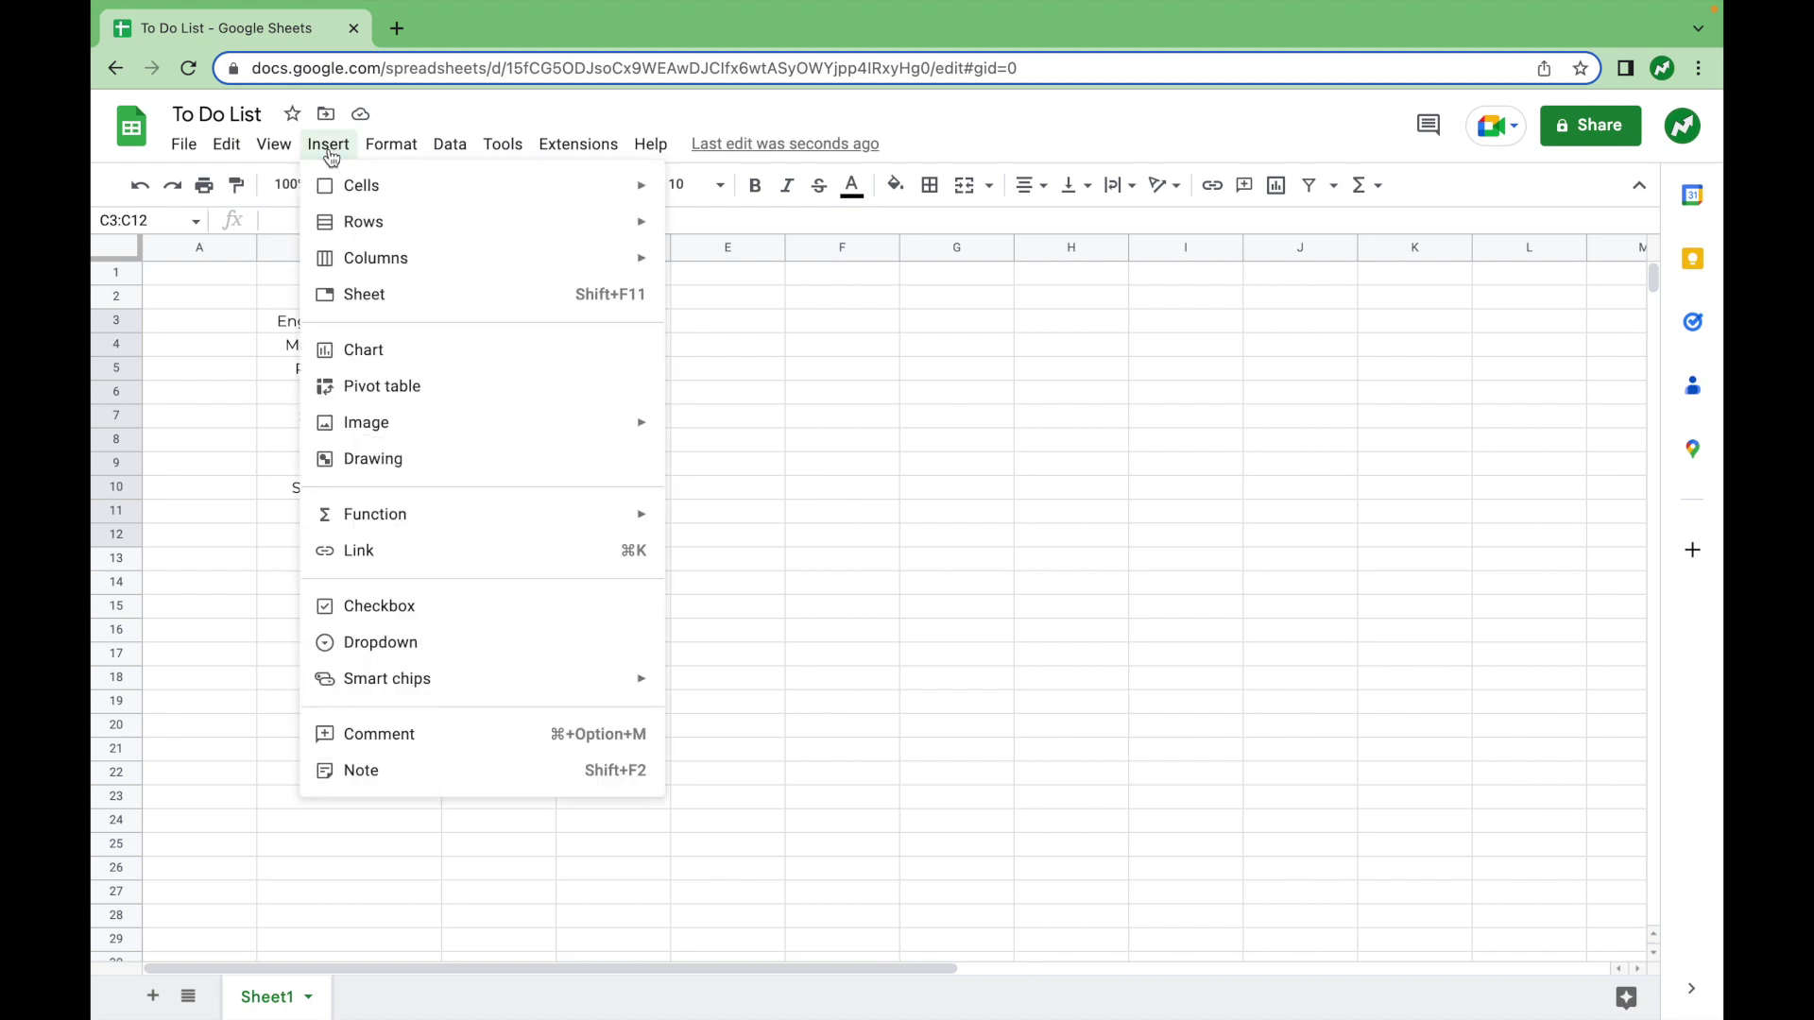
{"action": "left_click", "coordinate": [383, 607]}
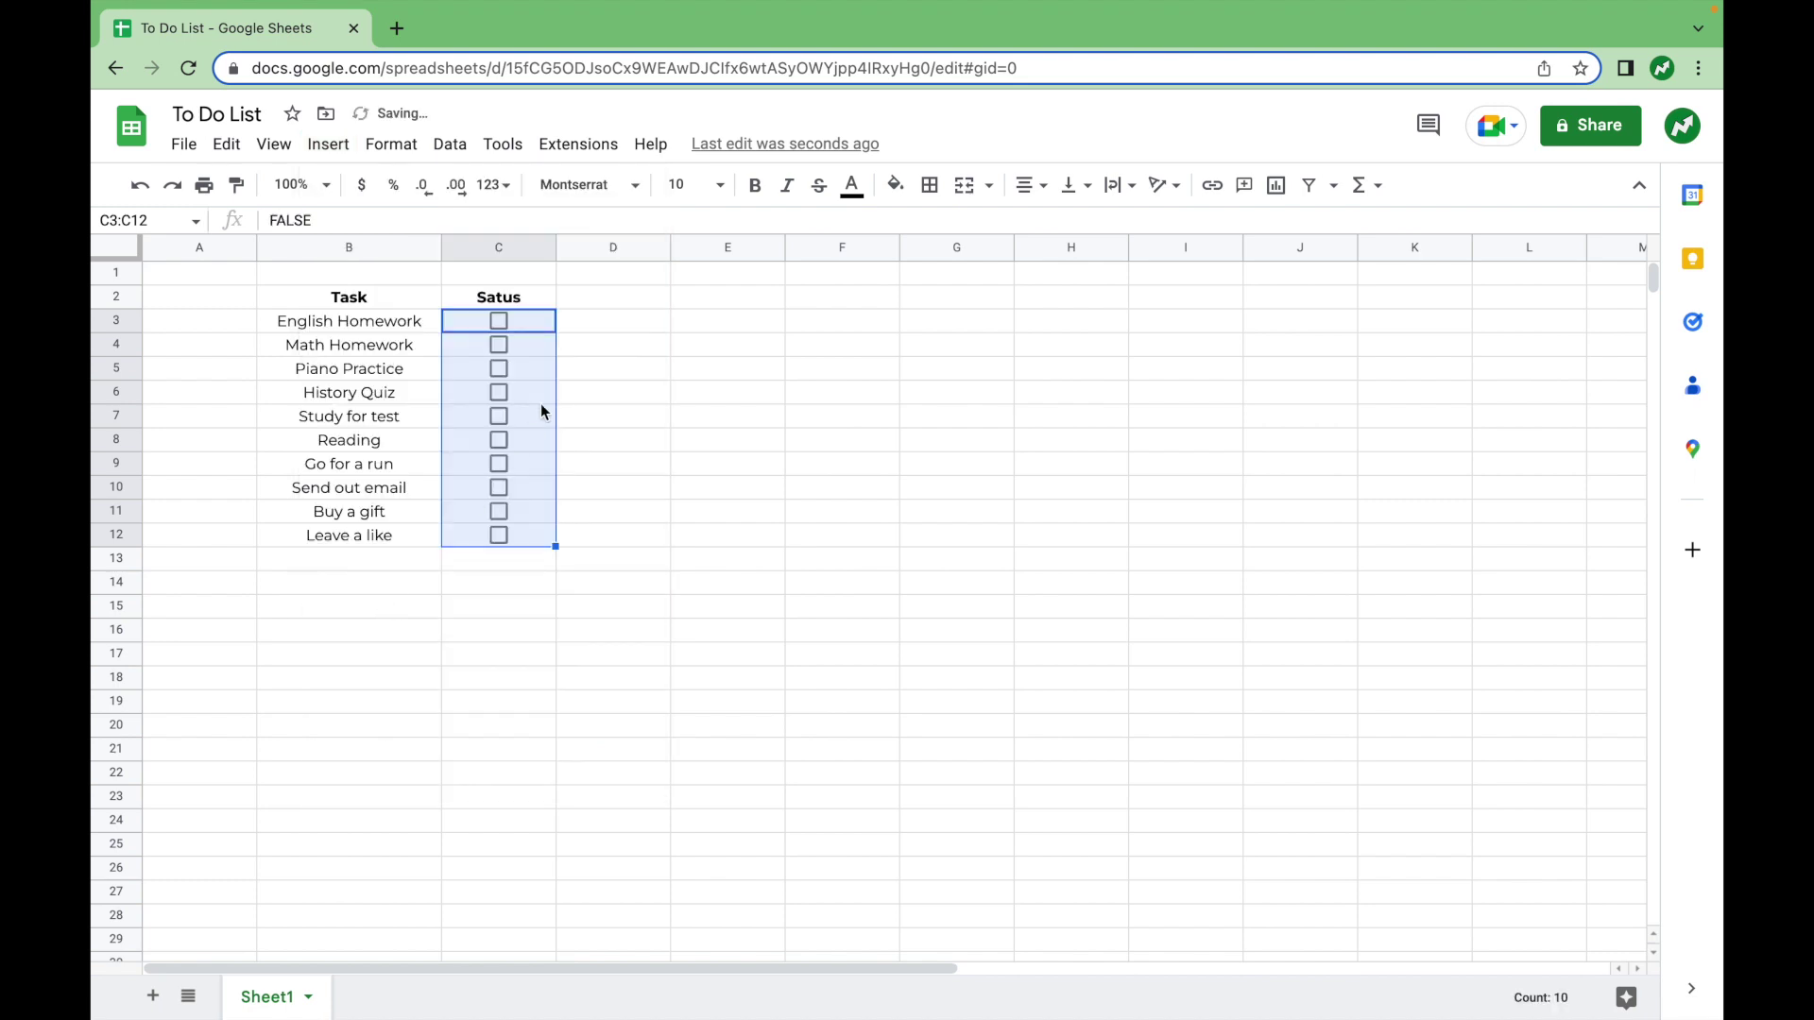
{"action": "left_click", "coordinate": [613, 354]}
{"action": "left_click", "coordinate": [498, 322]}
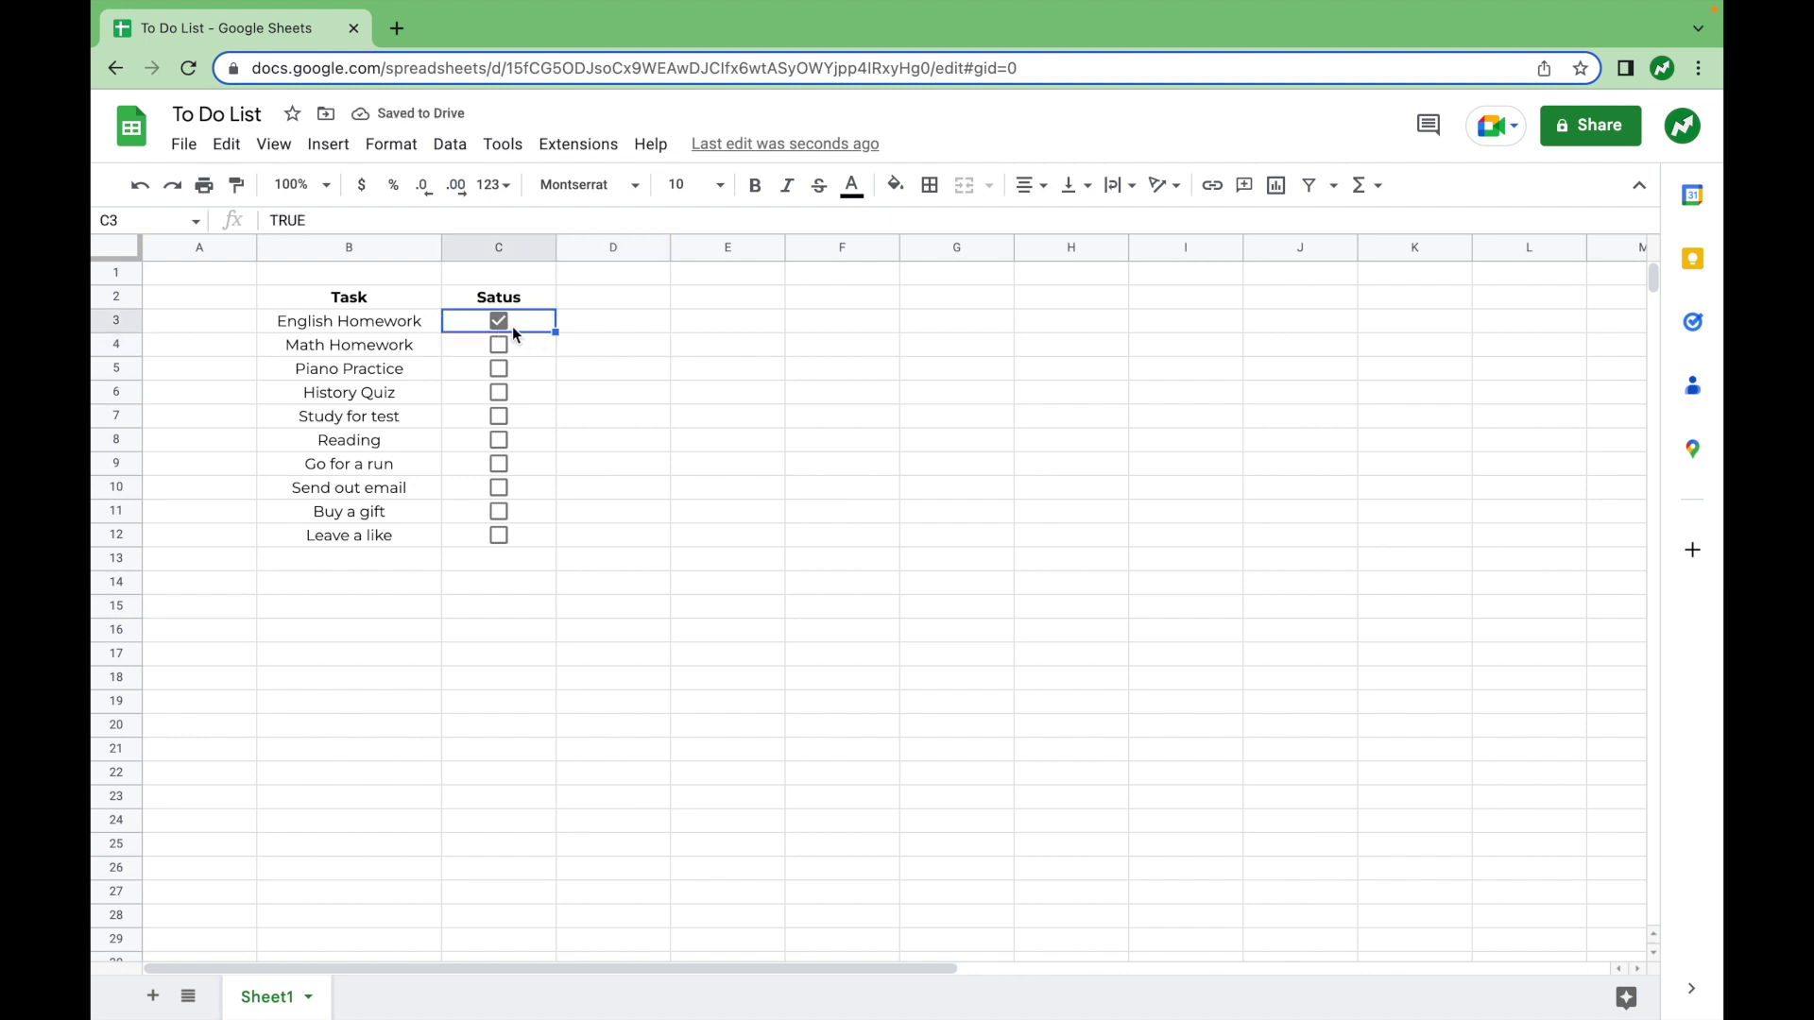
{"action": "left_click", "coordinate": [501, 319]}
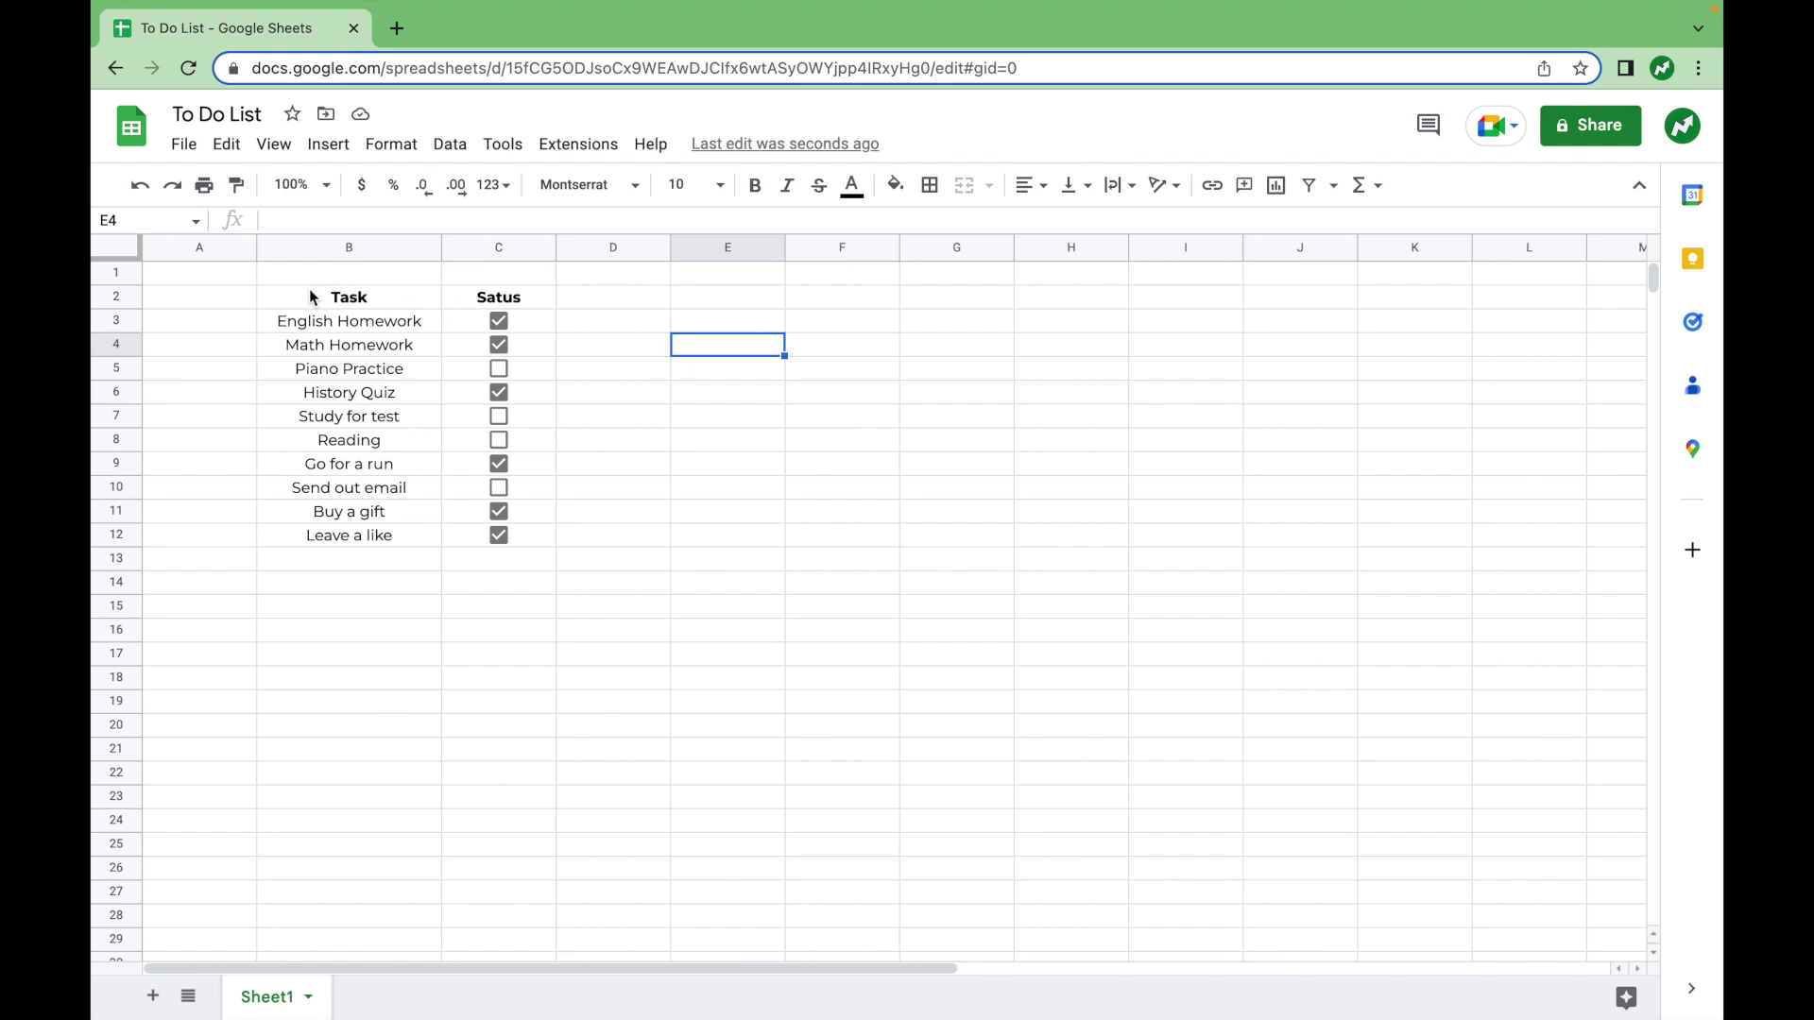
Step: Band B2:C12 with the default grey alternating colours, including a header row
{"action": "left_click_drag", "start_coordinate": [304, 297], "coordinate": [493, 531]}
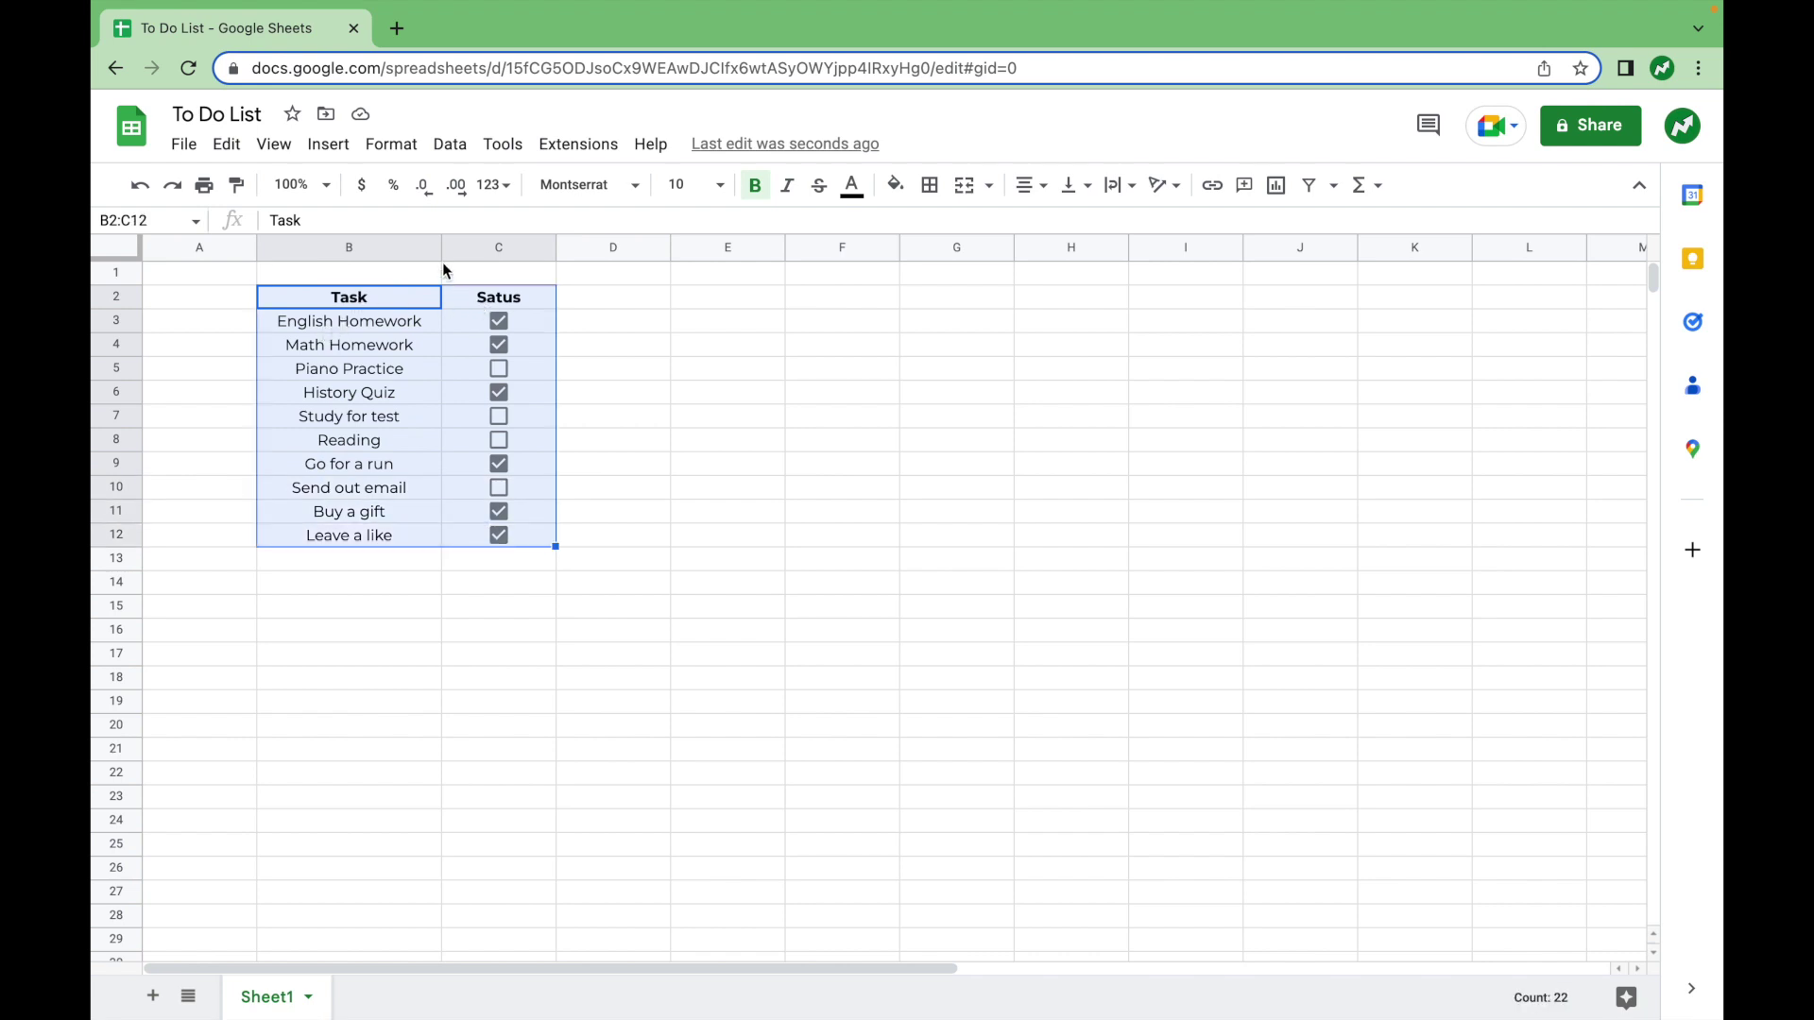
{"action": "left_click", "coordinate": [389, 154]}
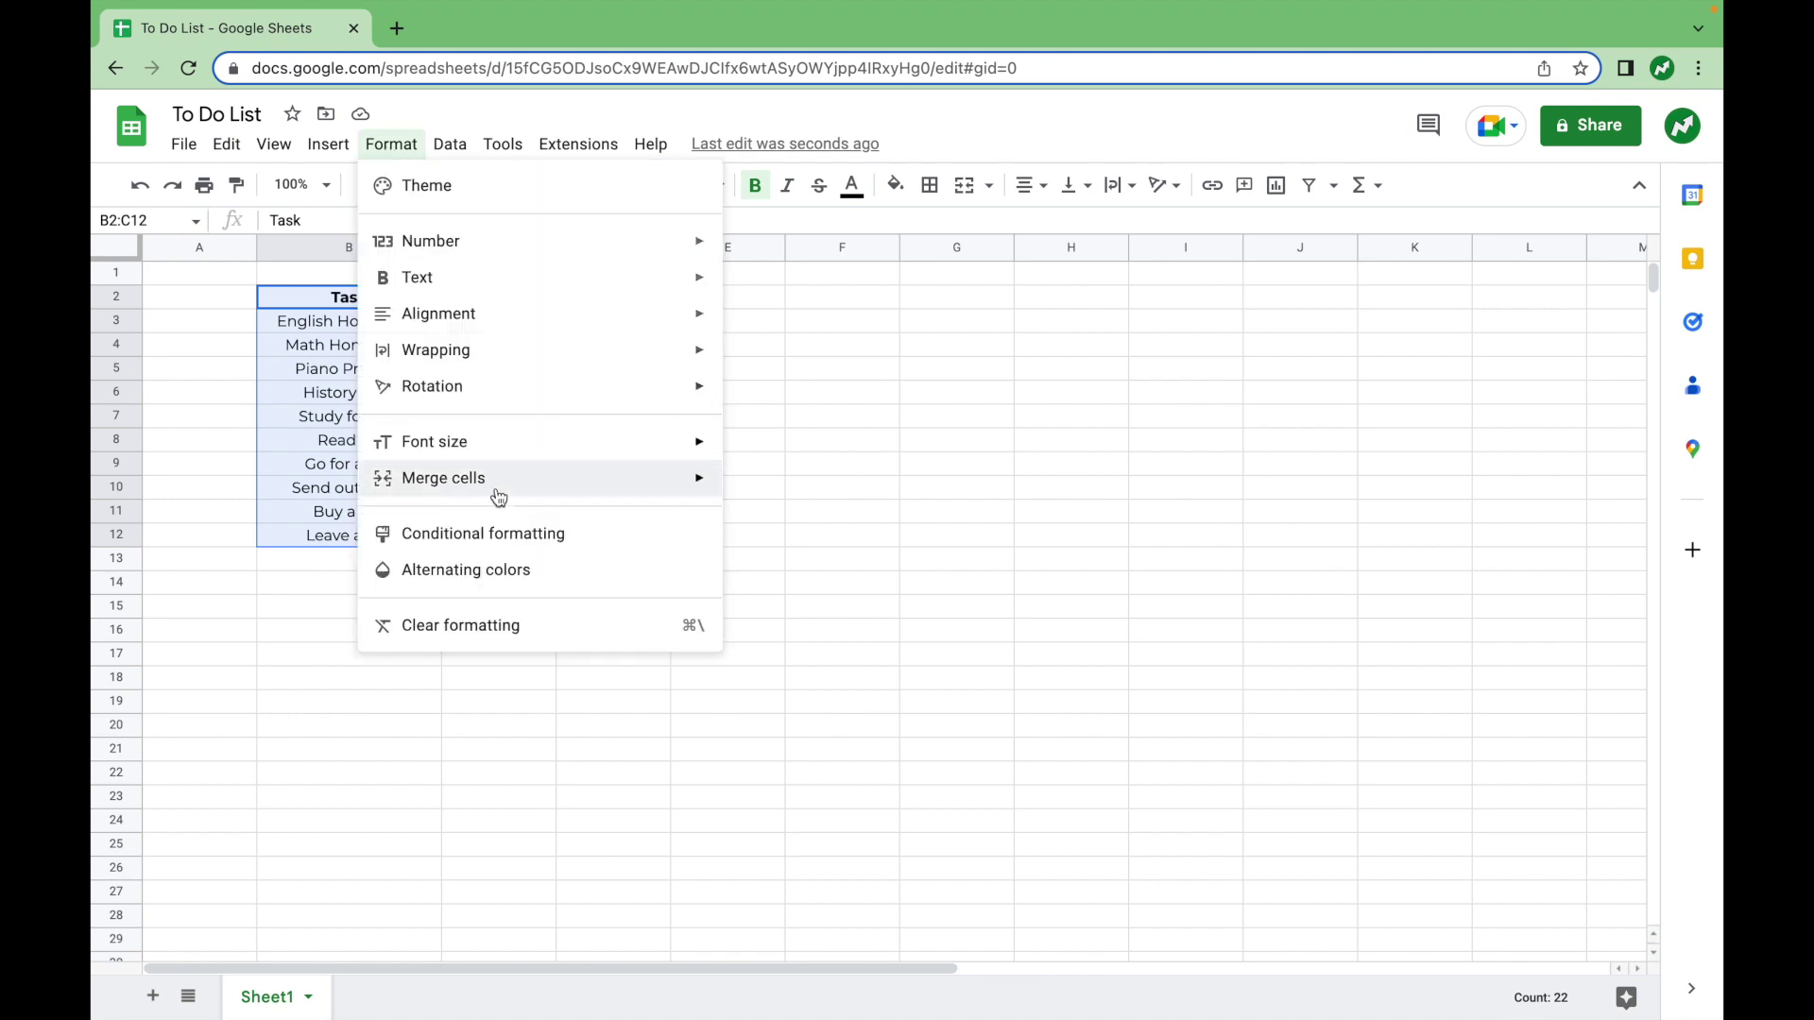
{"action": "left_click", "coordinate": [503, 571]}
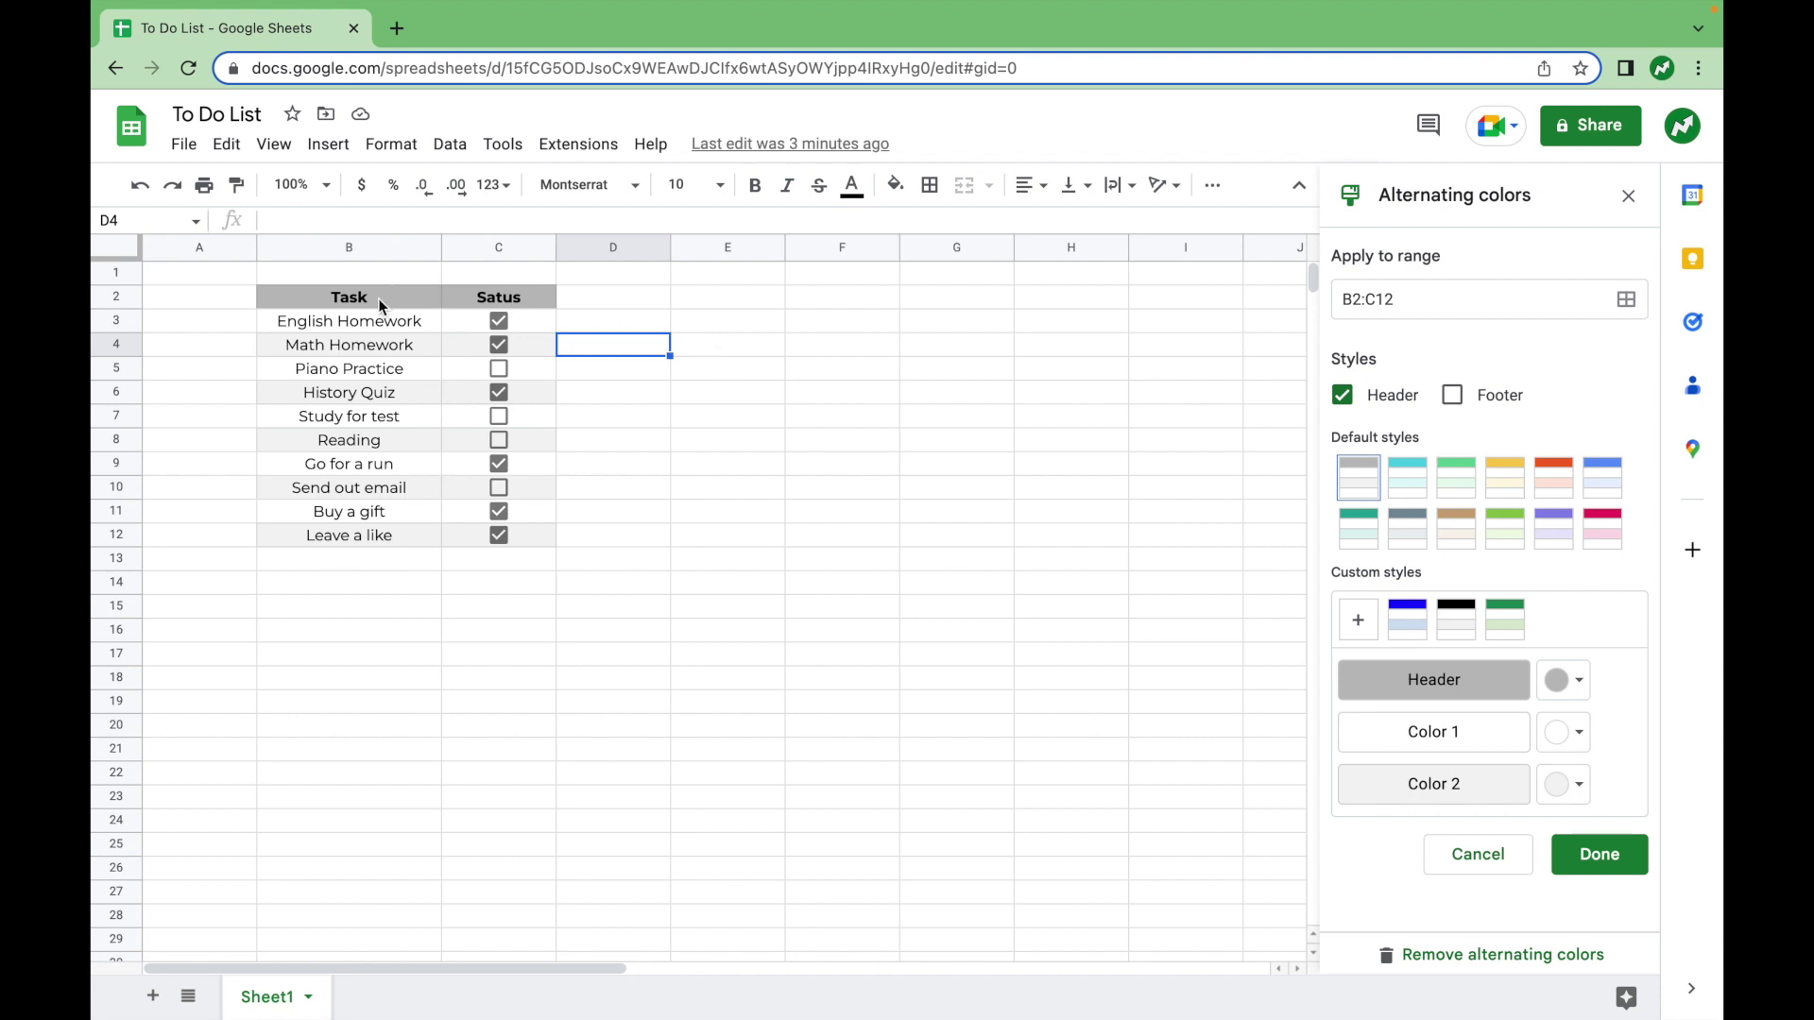
{"action": "left_click_drag", "start_coordinate": [312, 296], "coordinate": [497, 298]}
Step: Try the cyan, green and yellow banding styles, then settle on the red default style
{"action": "left_click", "coordinate": [608, 344]}
{"action": "left_click", "coordinate": [584, 393]}
{"action": "left_click", "coordinate": [596, 444]}
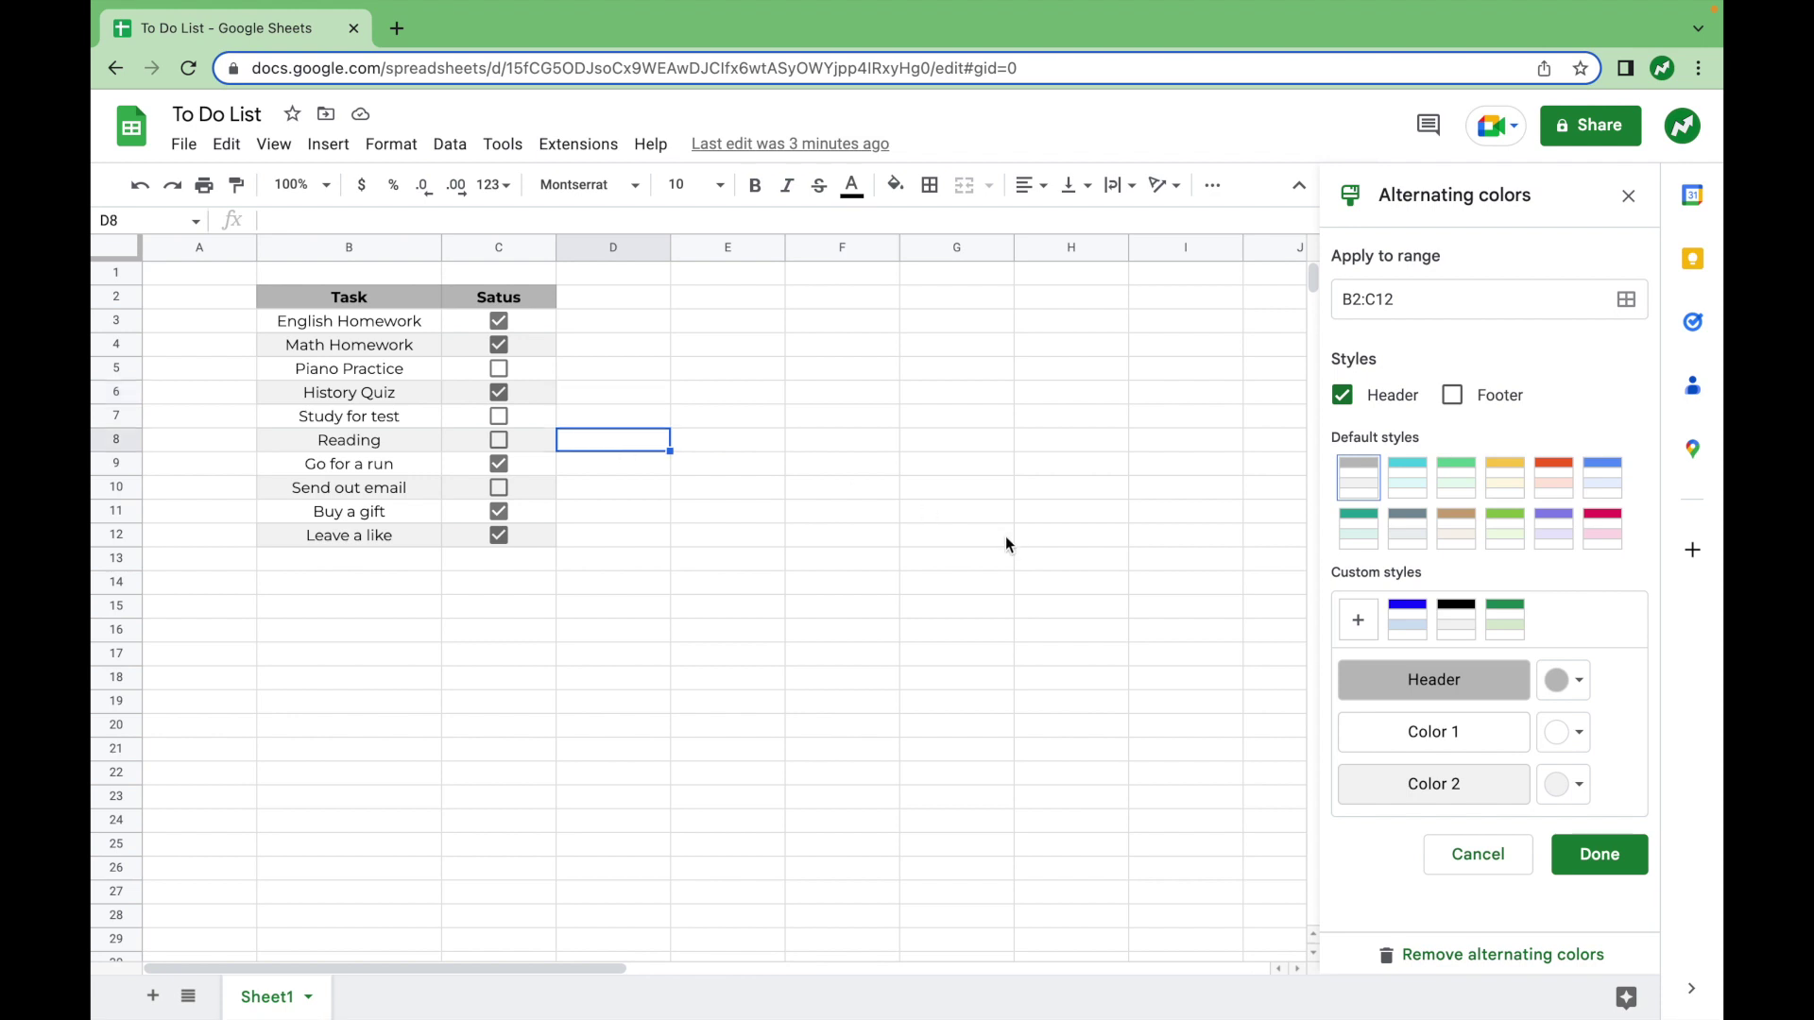
{"action": "left_click", "coordinate": [1404, 486]}
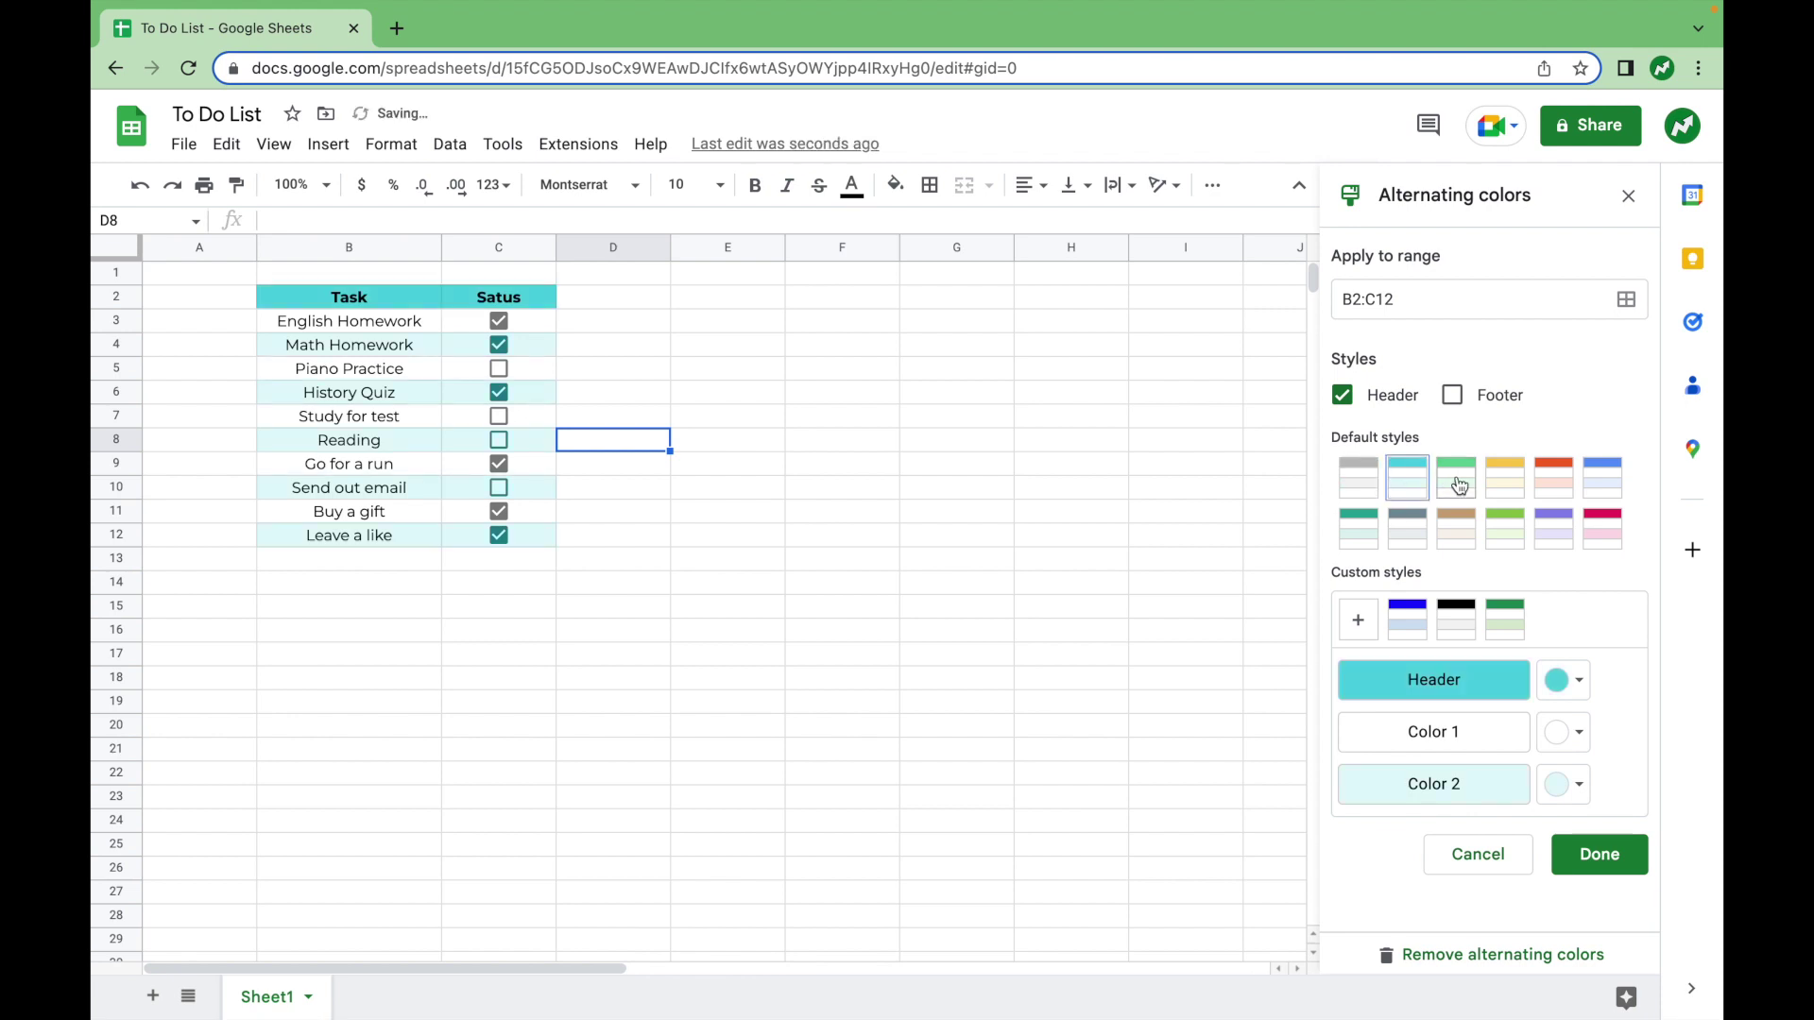
{"action": "left_click", "coordinate": [1460, 485]}
{"action": "left_click", "coordinate": [1507, 481]}
{"action": "left_click", "coordinate": [1561, 484]}
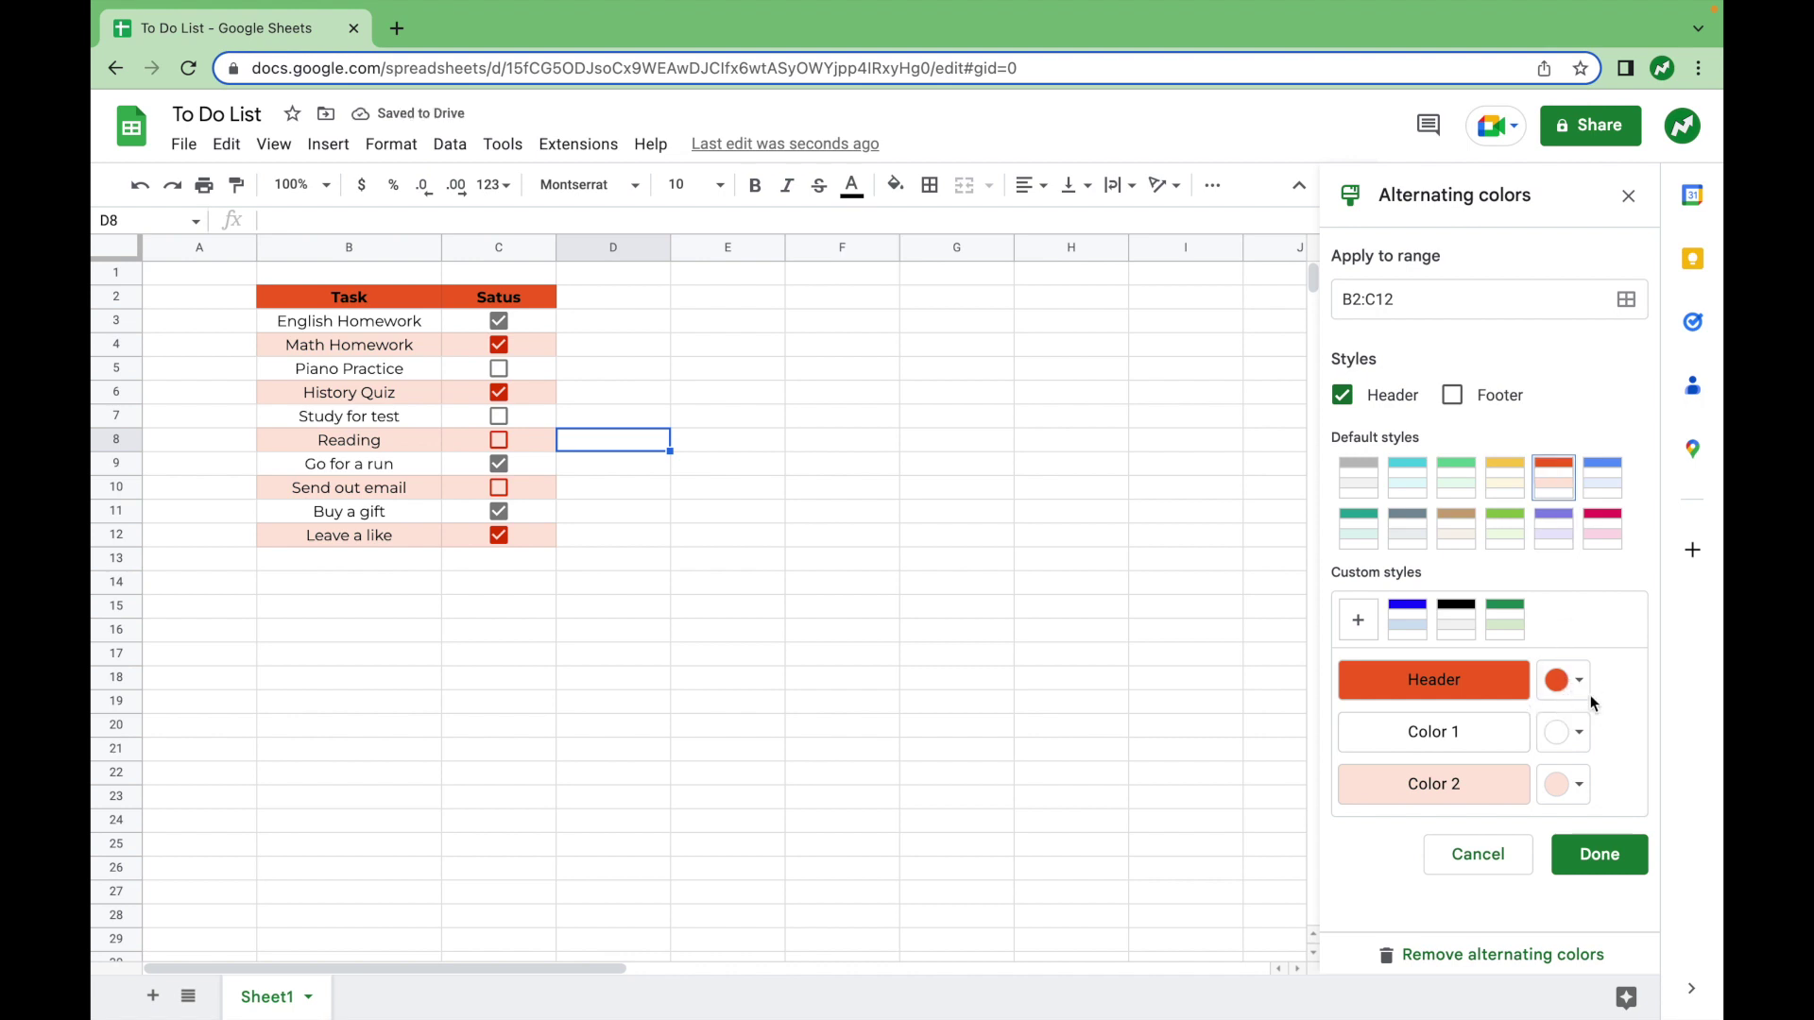
{"action": "left_click", "coordinate": [1569, 681]}
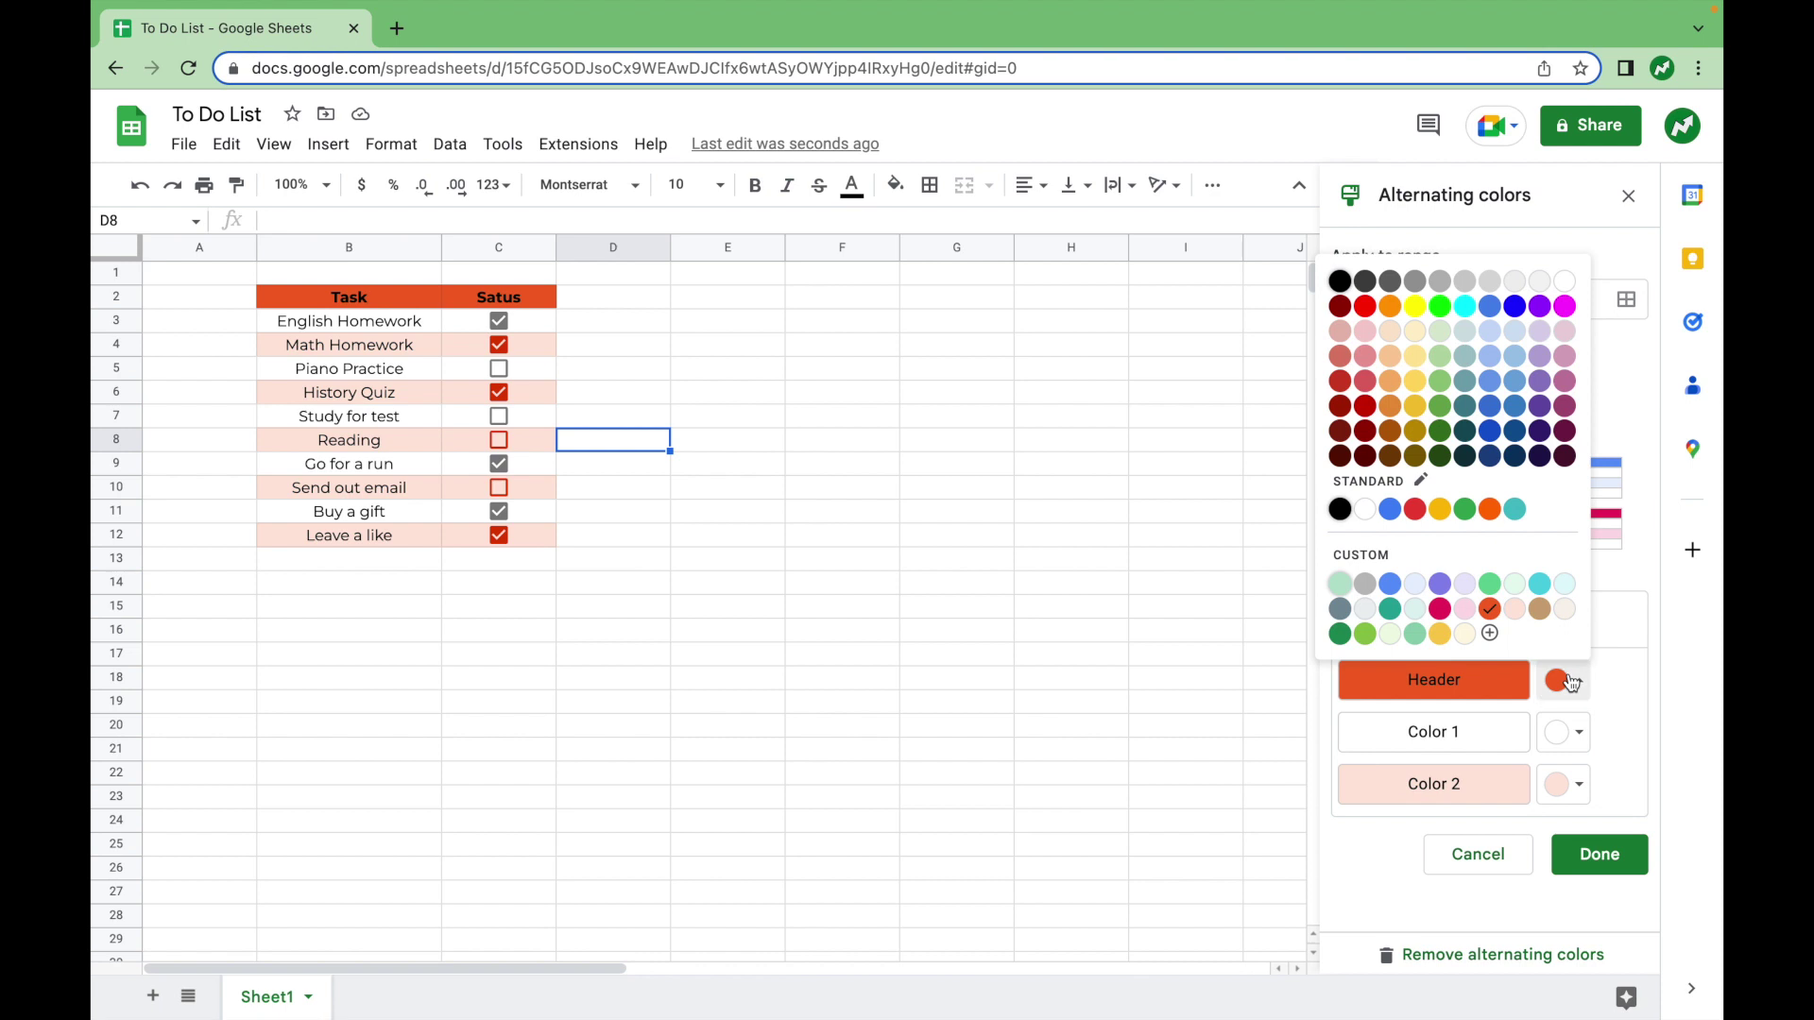
Step: Set the banding to a green header, light green Color 2, and white Color 1
{"action": "left_click", "coordinate": [1463, 507]}
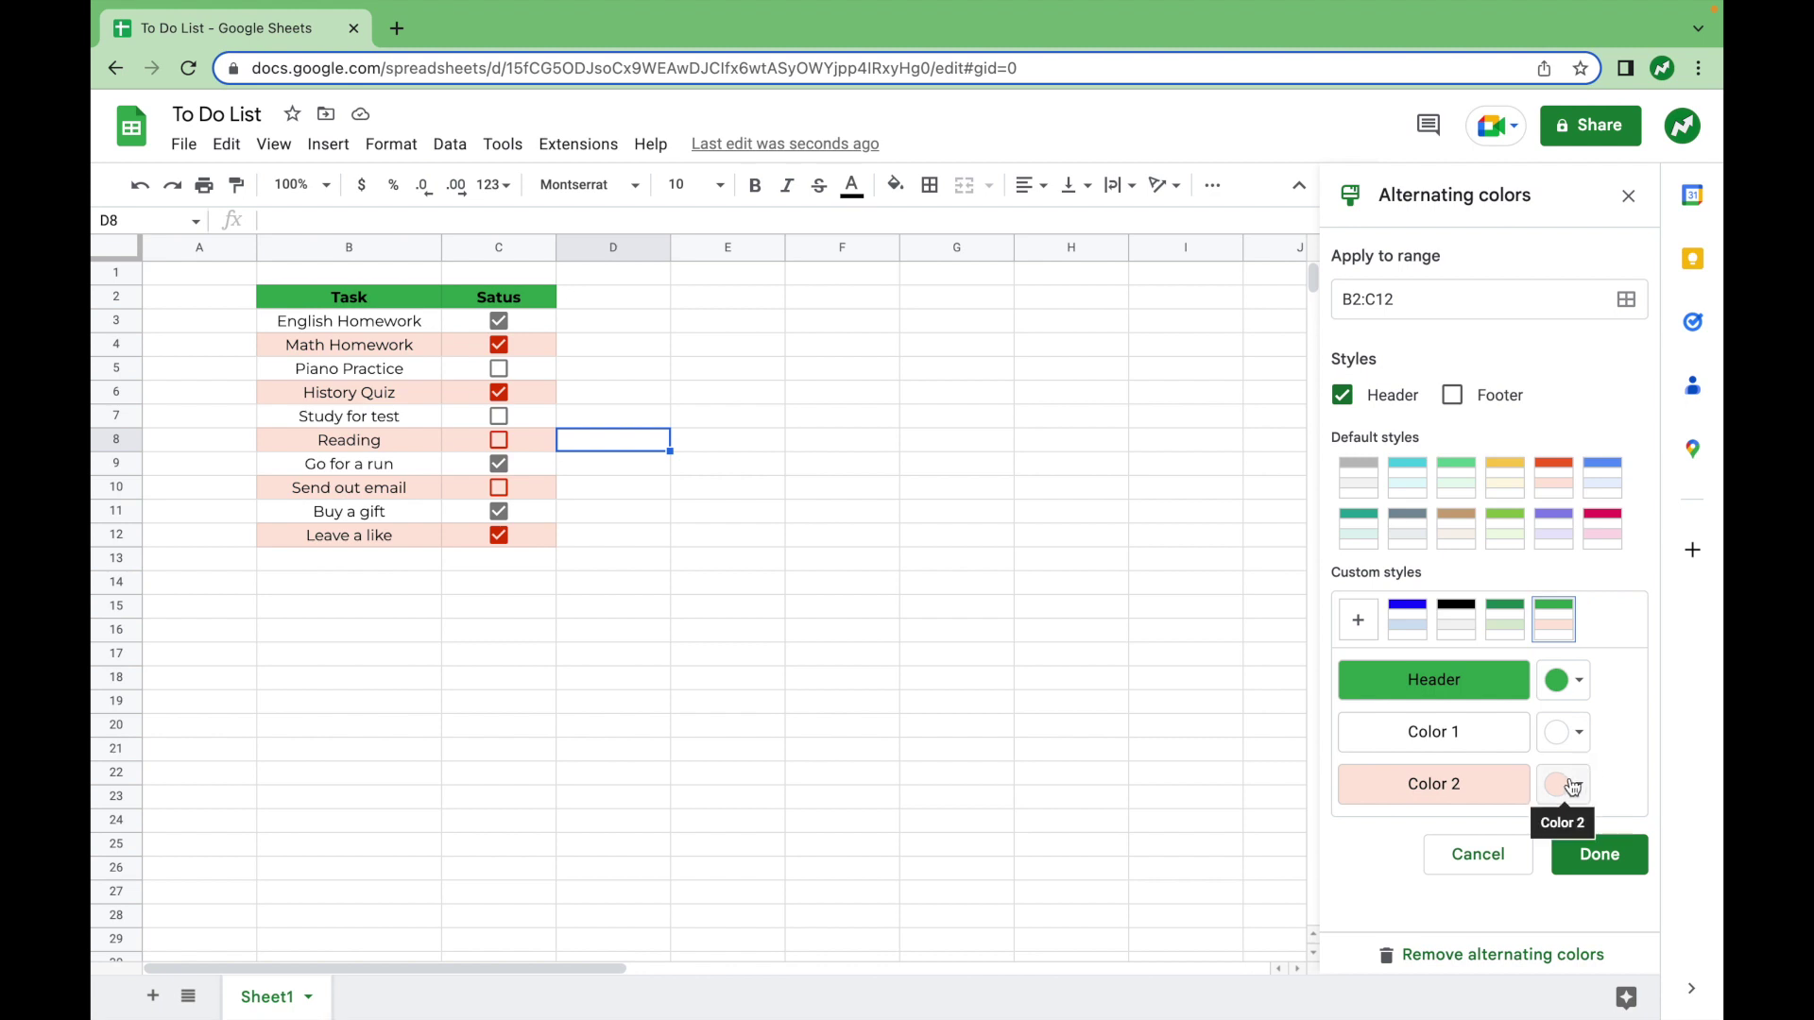
{"action": "left_click", "coordinate": [1571, 787]}
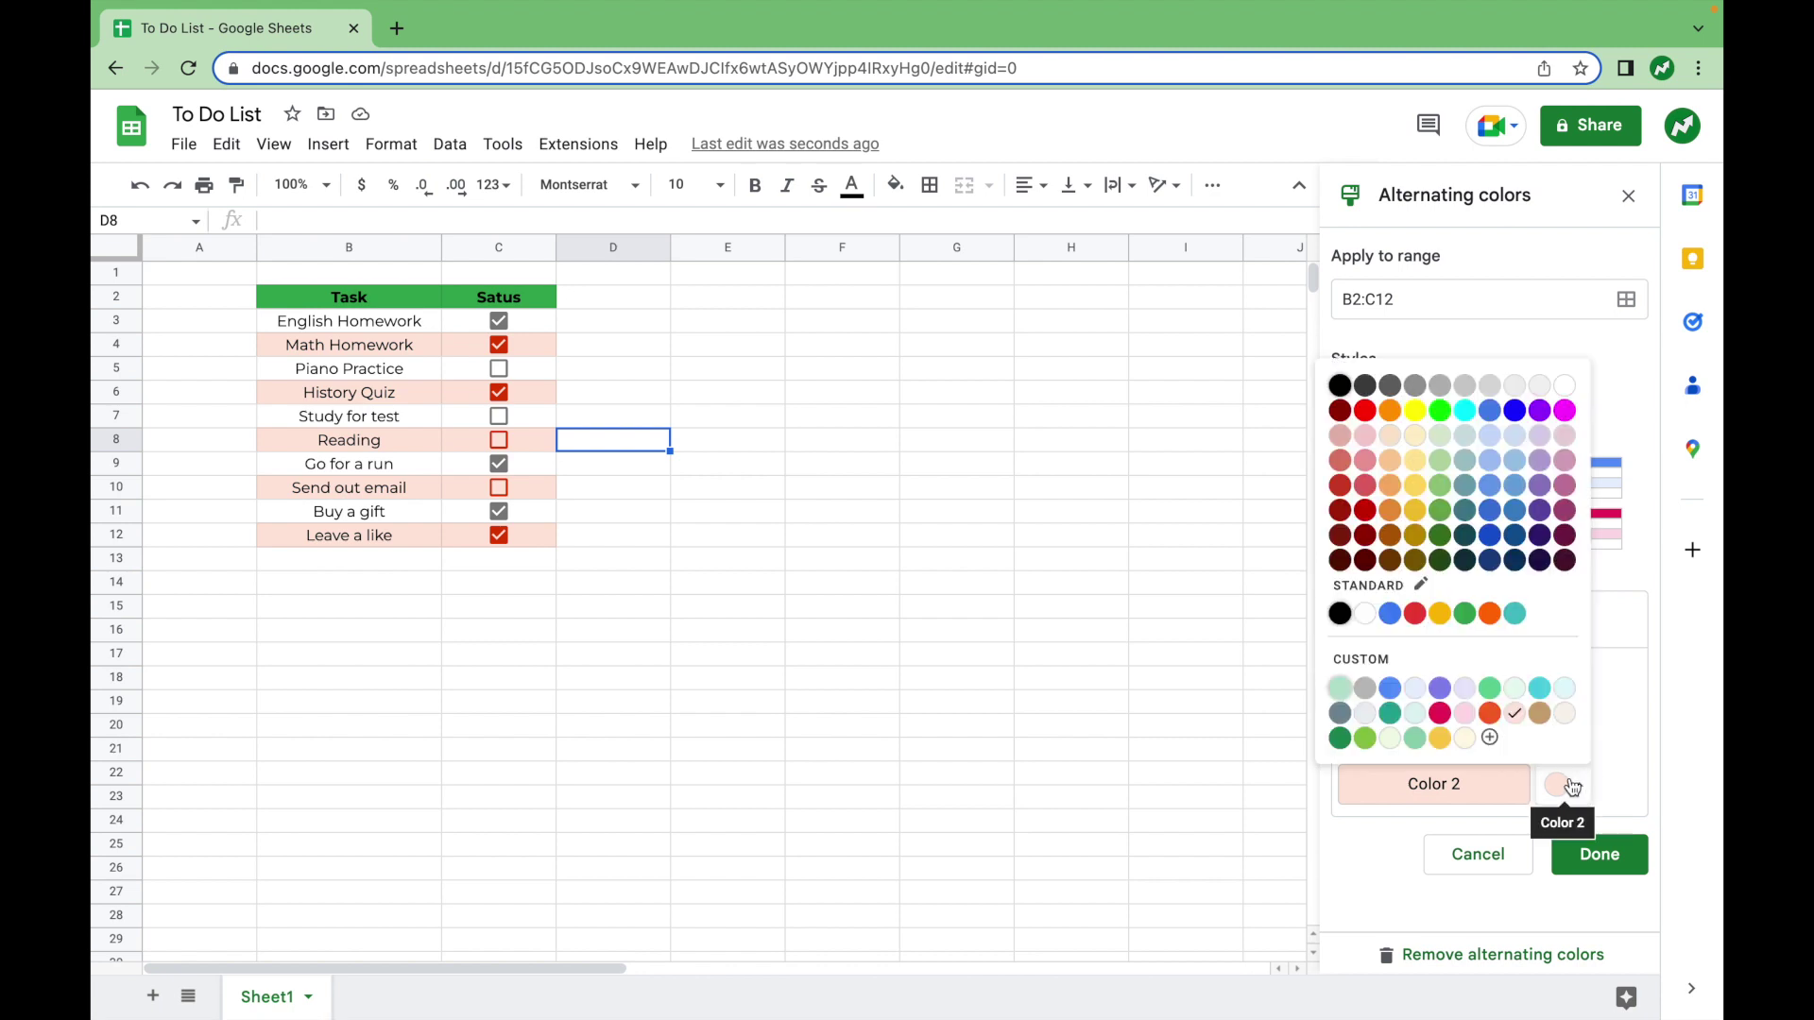
{"action": "left_click", "coordinate": [1441, 436]}
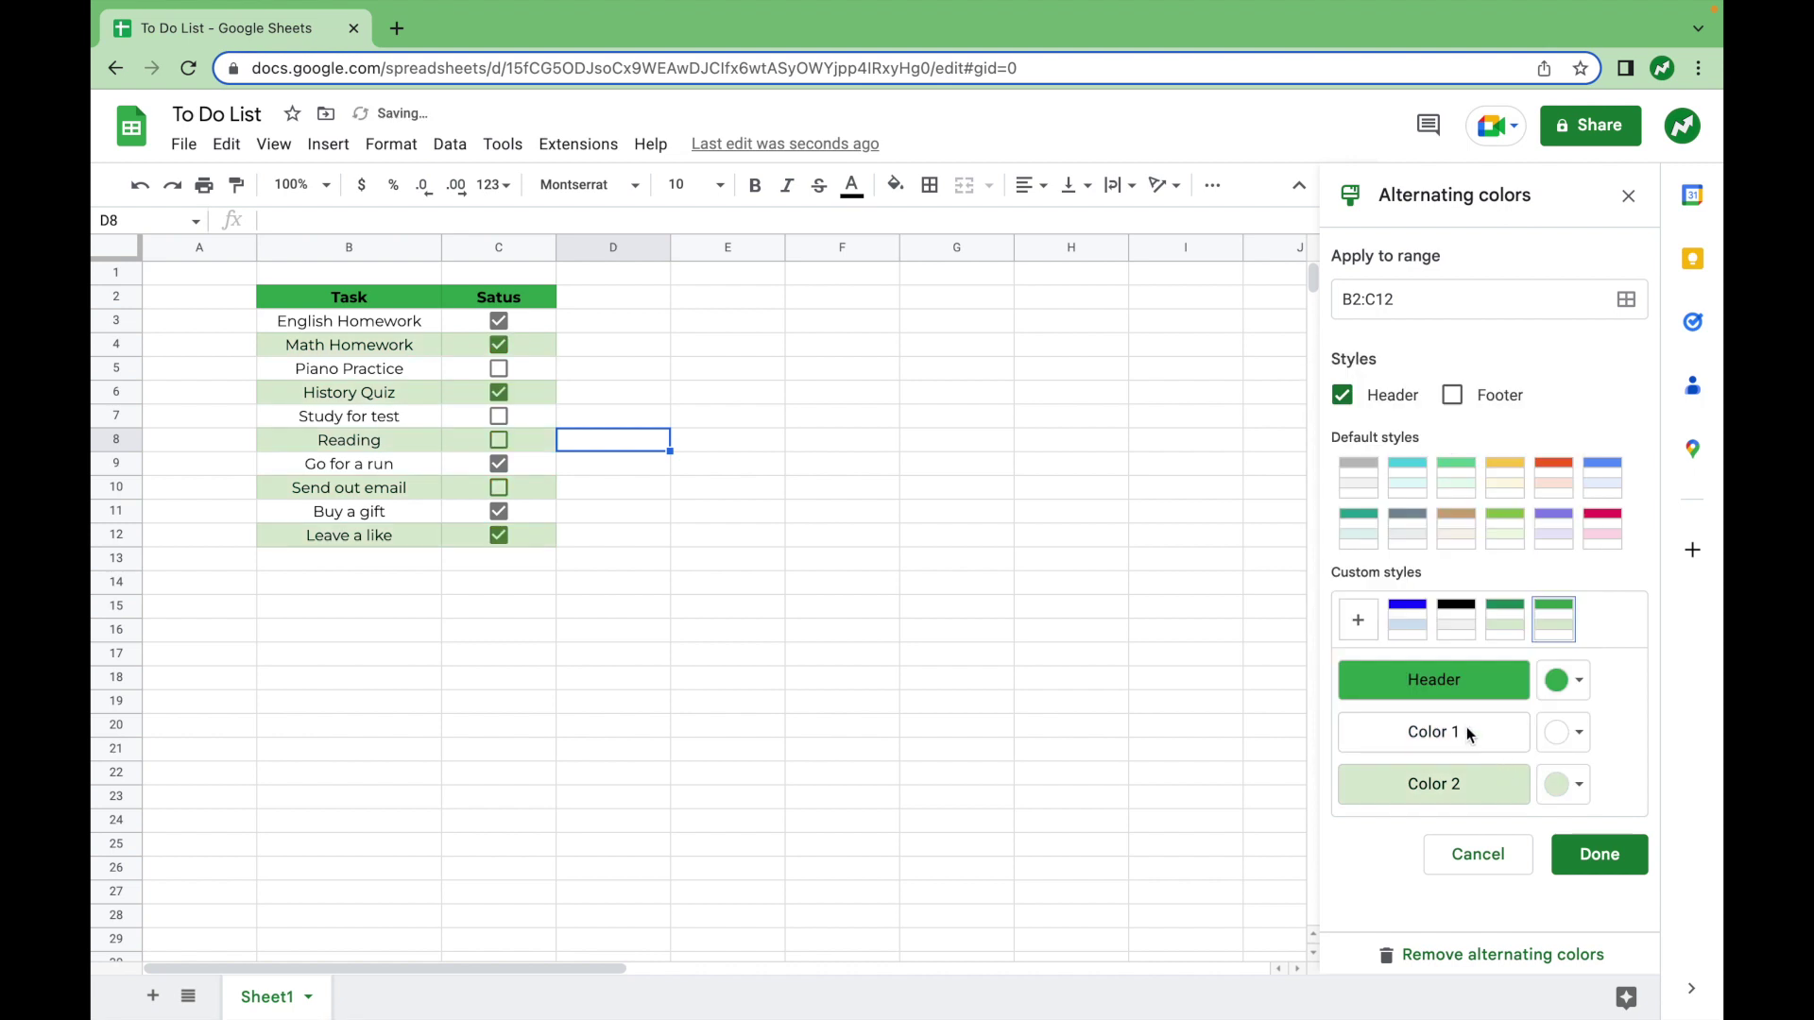
{"action": "left_click", "coordinate": [1557, 735]}
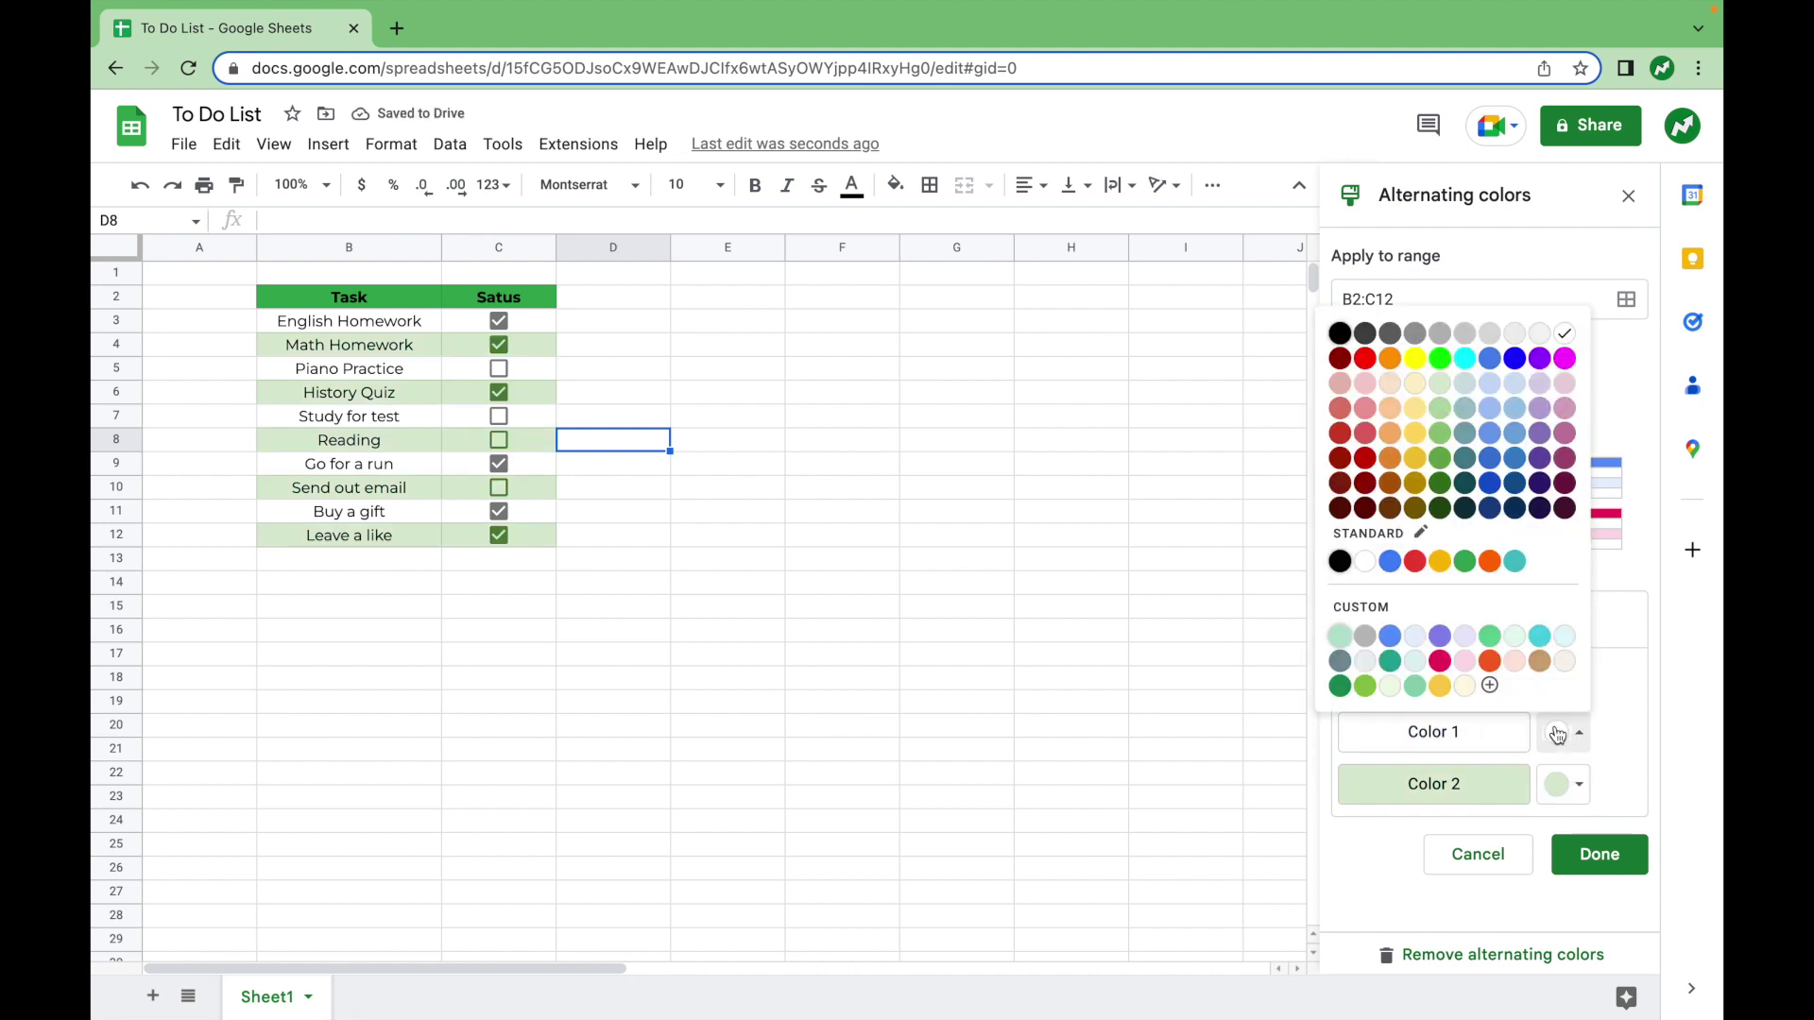
{"action": "left_click", "coordinate": [1415, 382]}
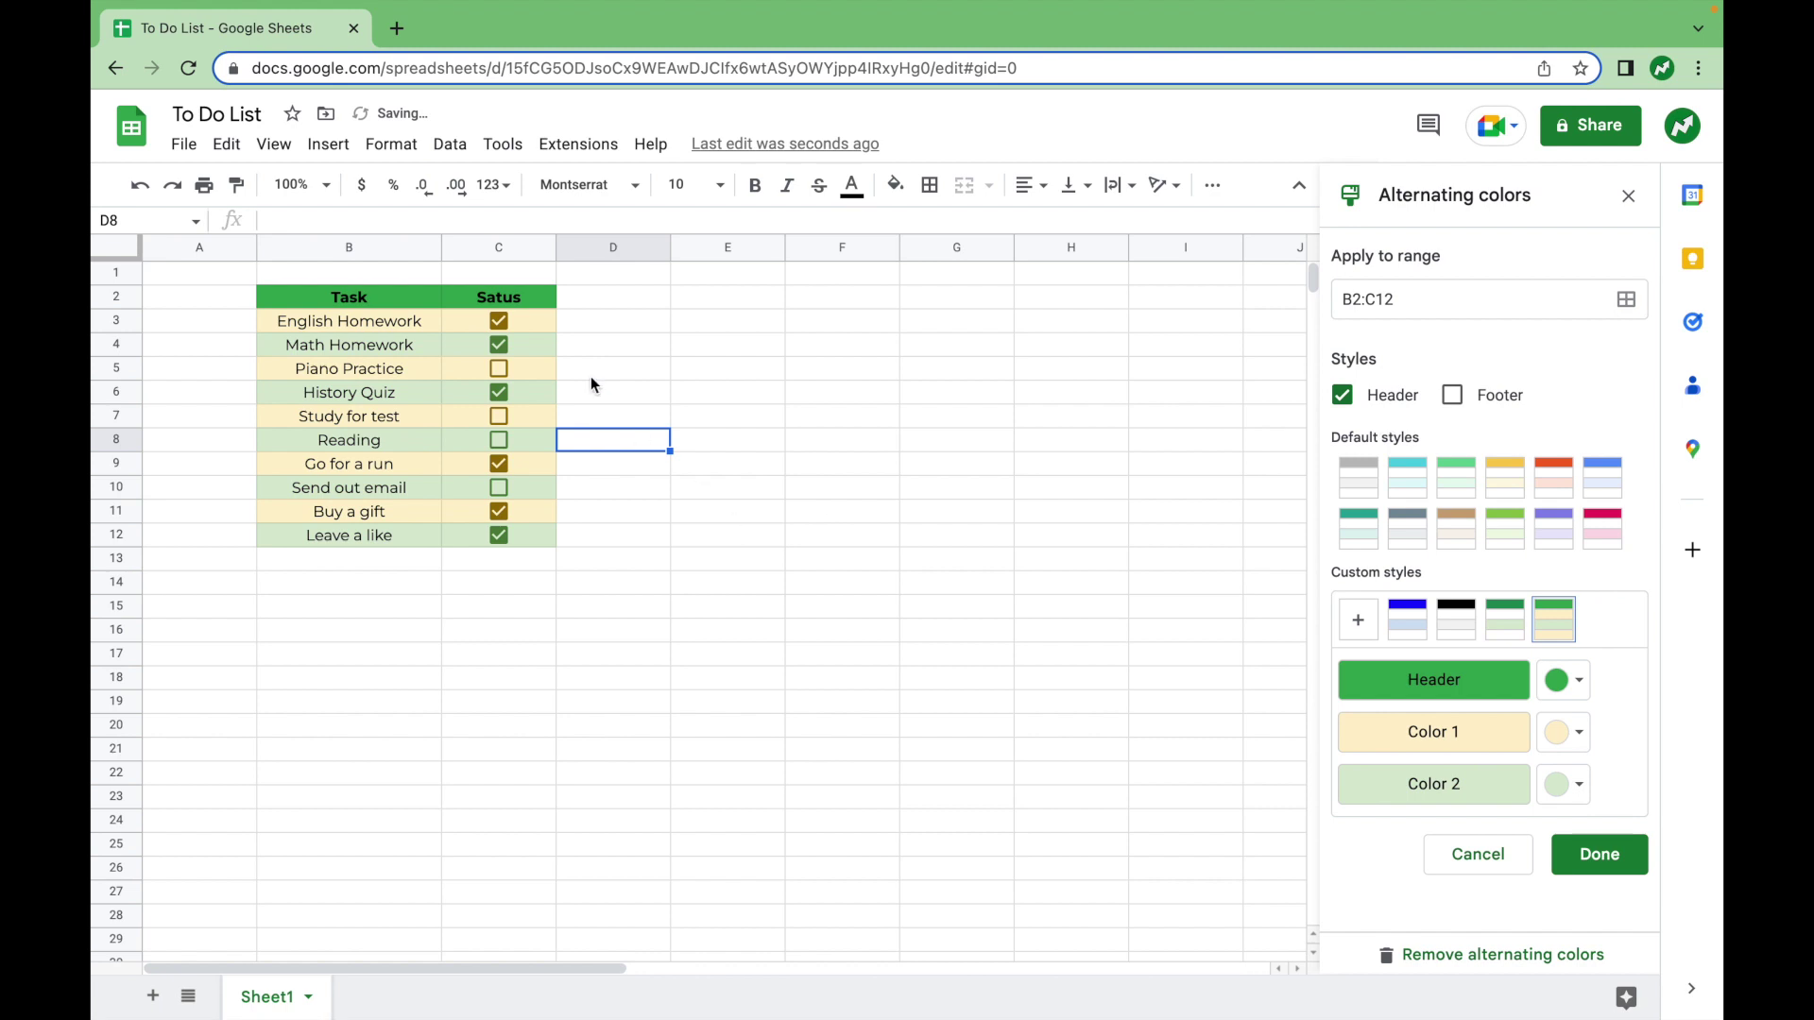
{"action": "left_click", "coordinate": [1564, 734]}
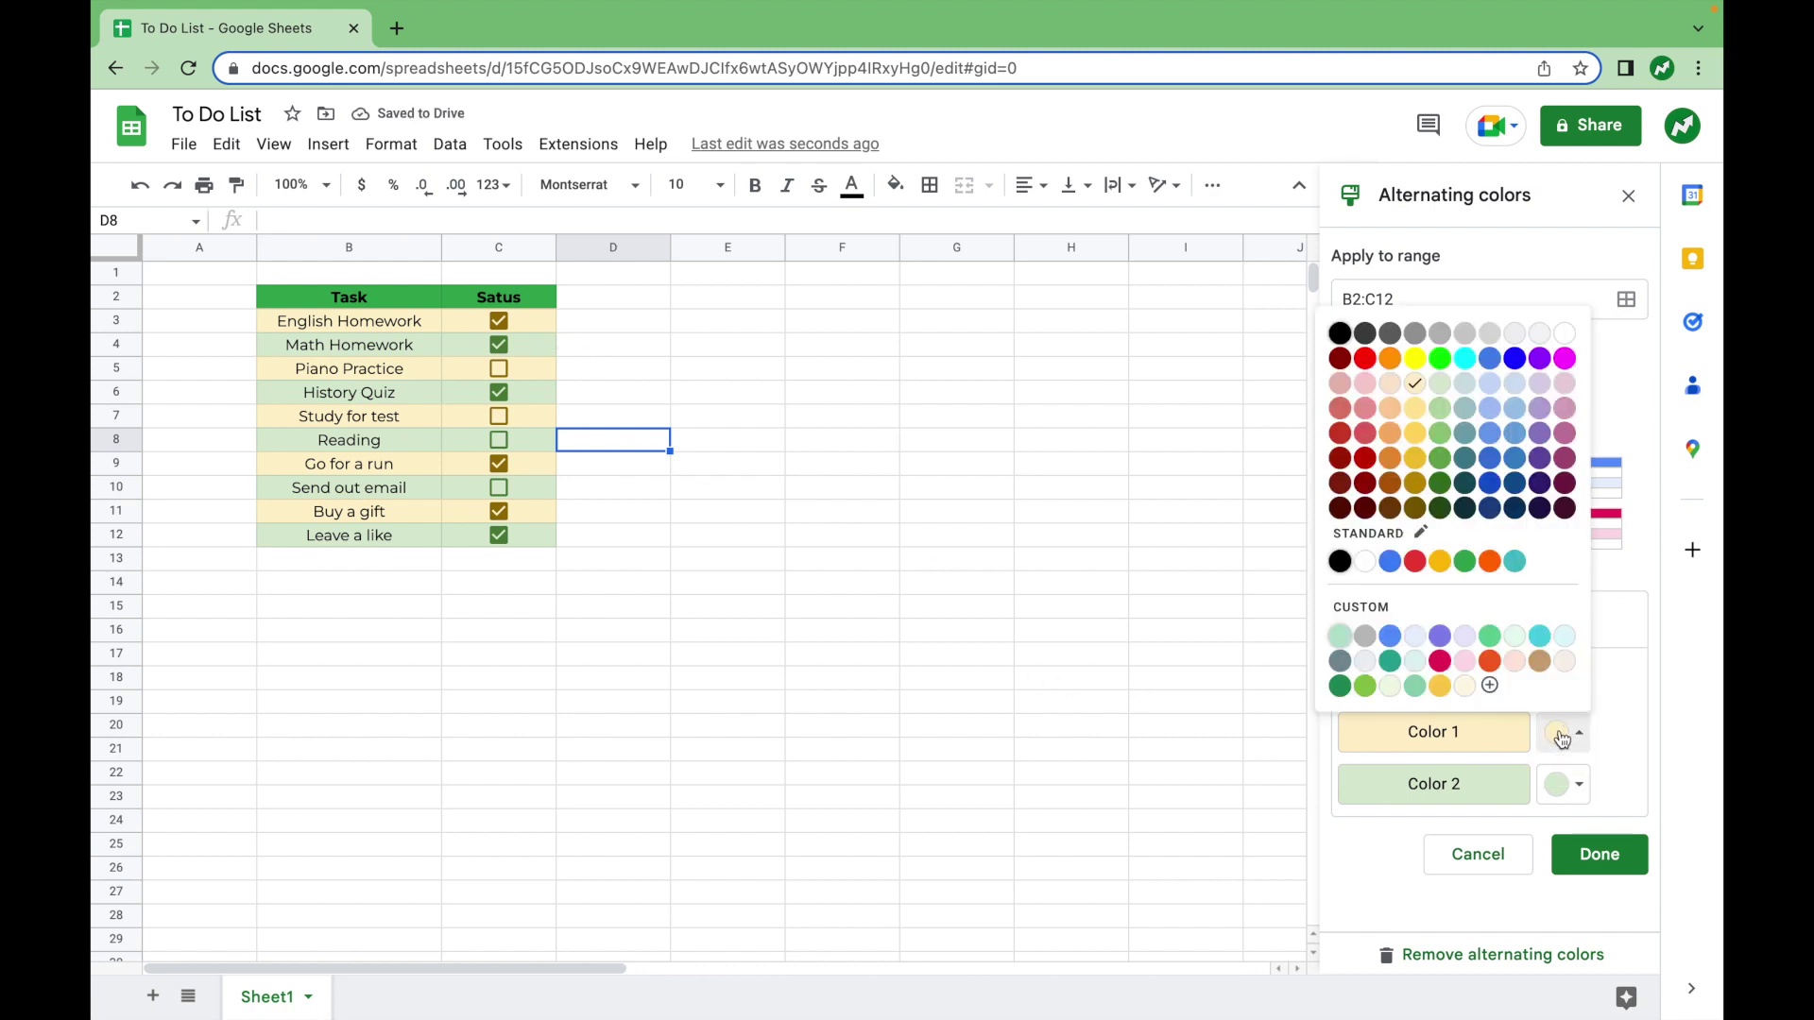
{"action": "left_click", "coordinate": [1565, 333]}
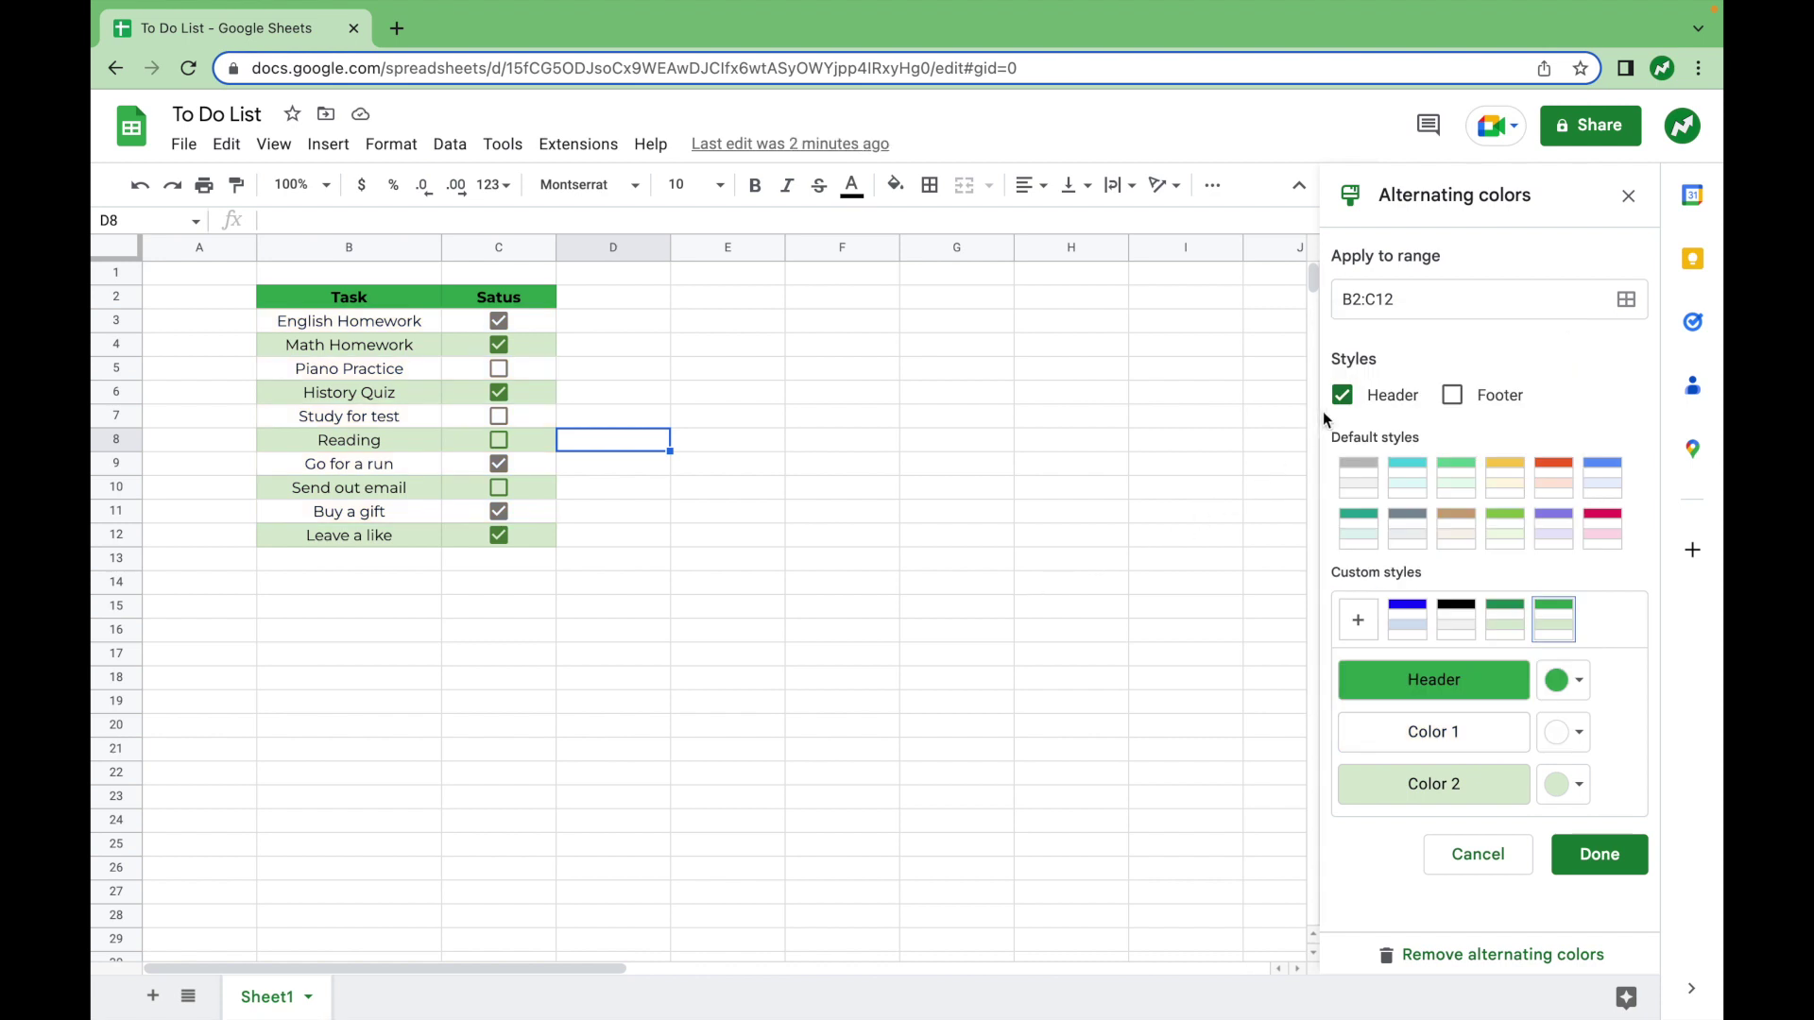
{"action": "left_click", "coordinate": [1342, 397]}
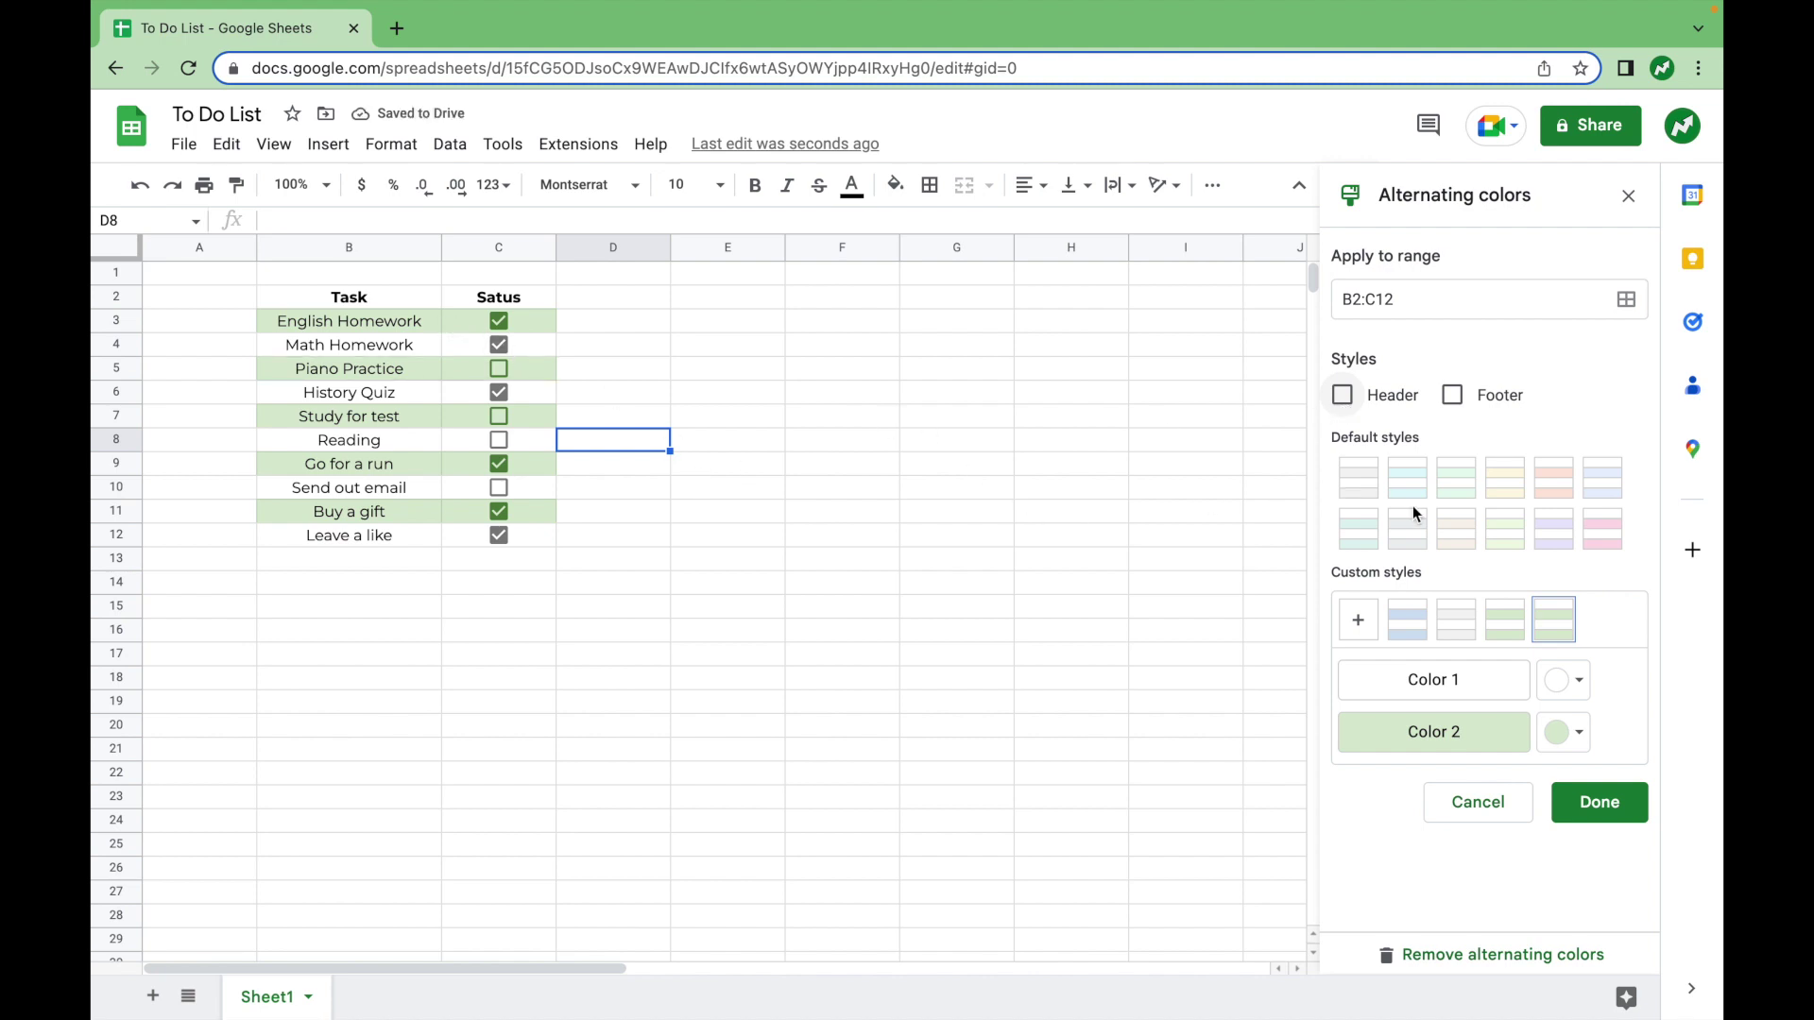
{"action": "left_click", "coordinate": [1343, 397]}
{"action": "left_click", "coordinate": [1452, 396]}
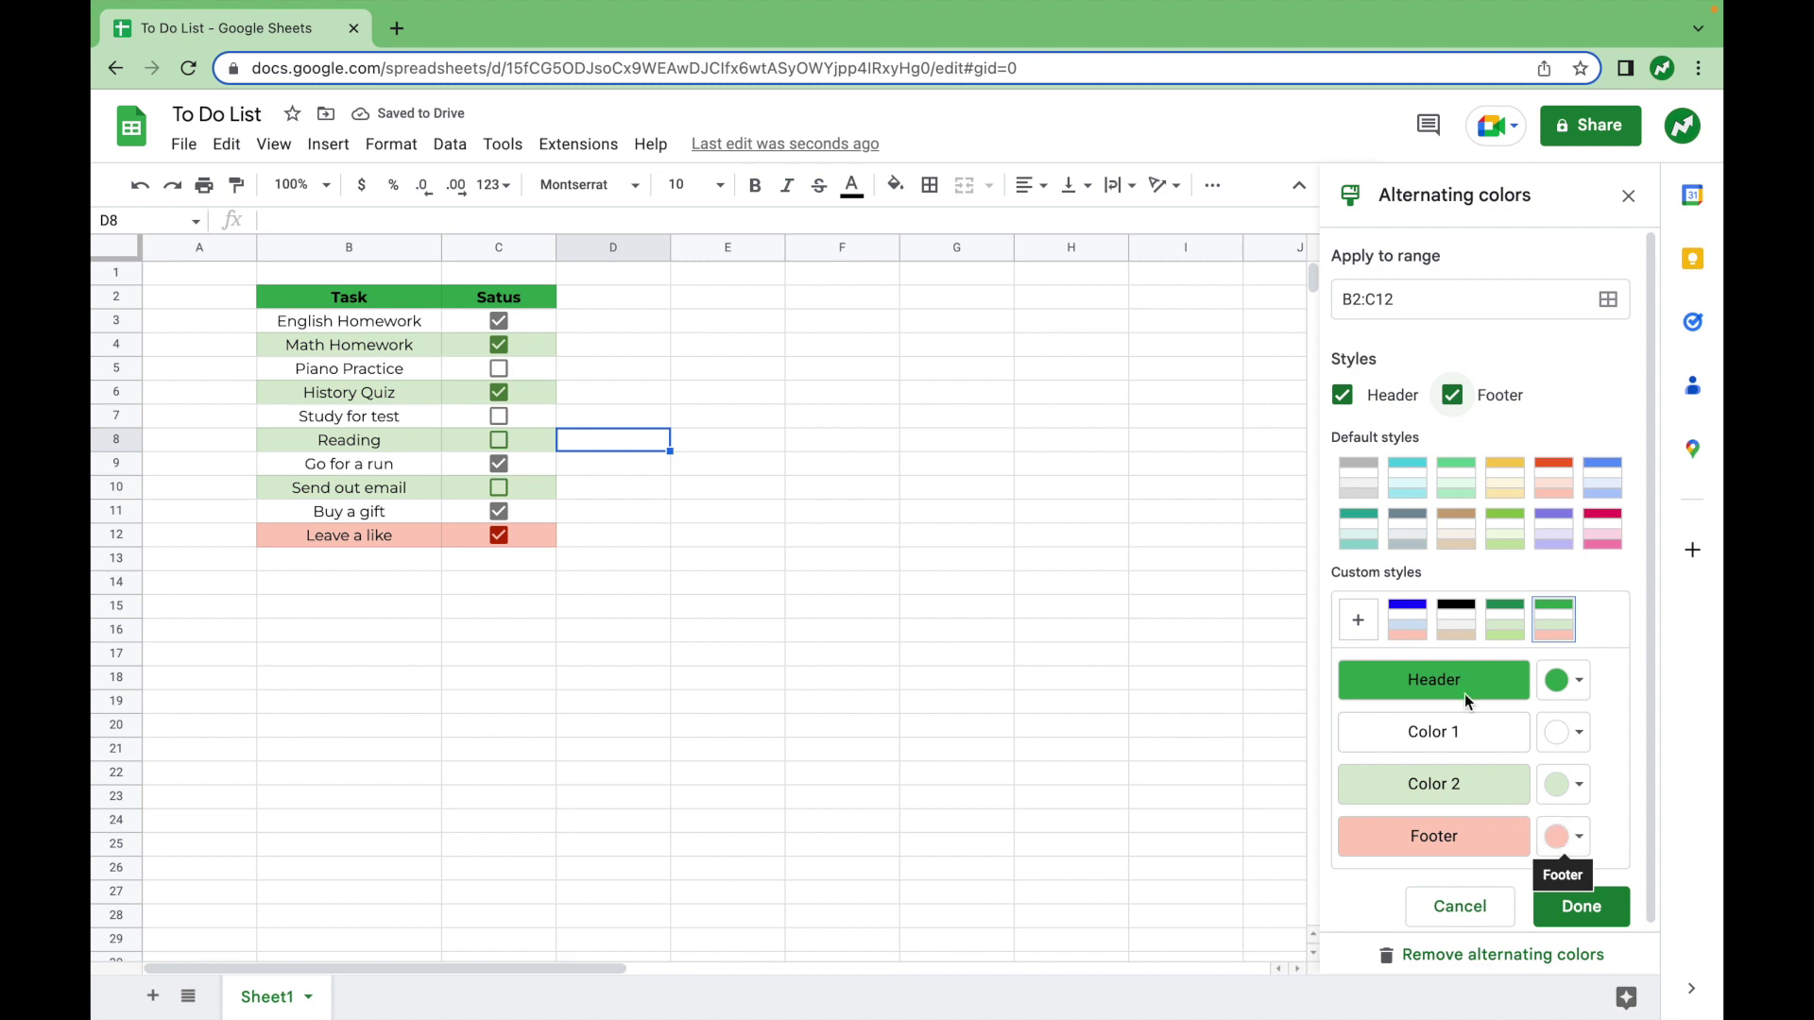
{"action": "left_click", "coordinate": [1464, 397]}
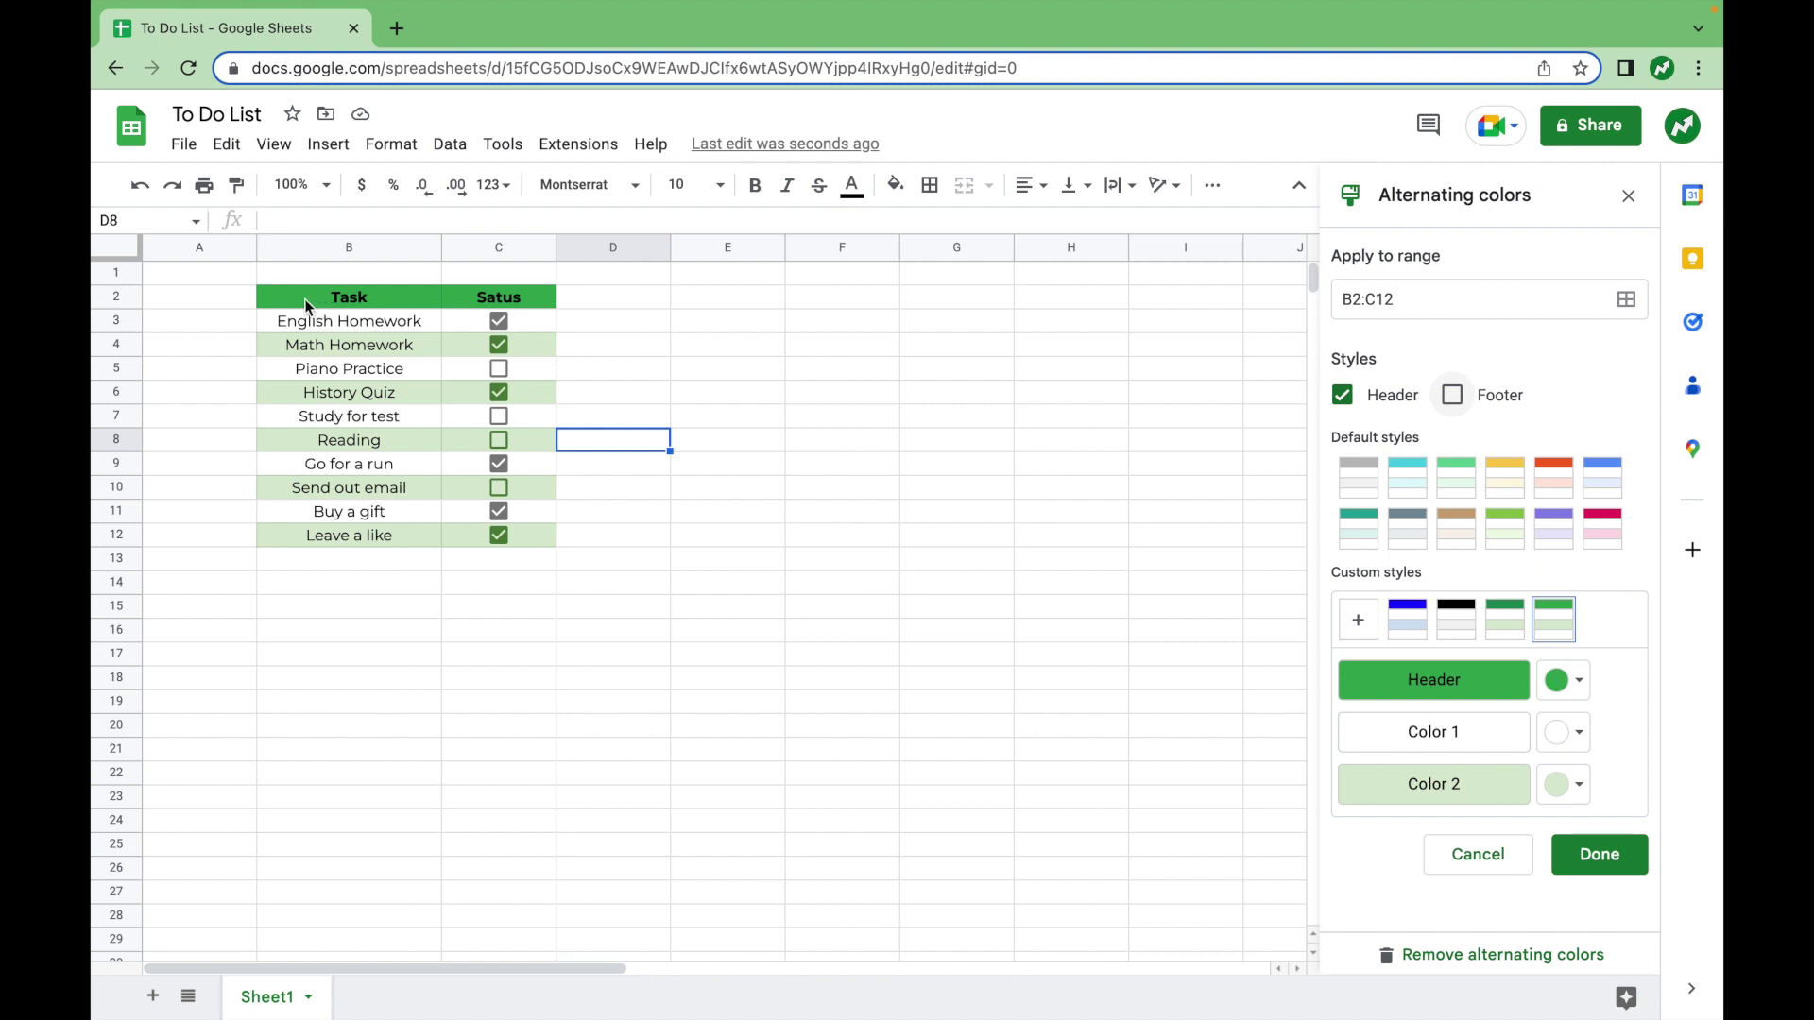
Step: Apply All borders to every cell of the task table B2:C12
{"action": "left_click_drag", "start_coordinate": [302, 297], "coordinate": [544, 539]}
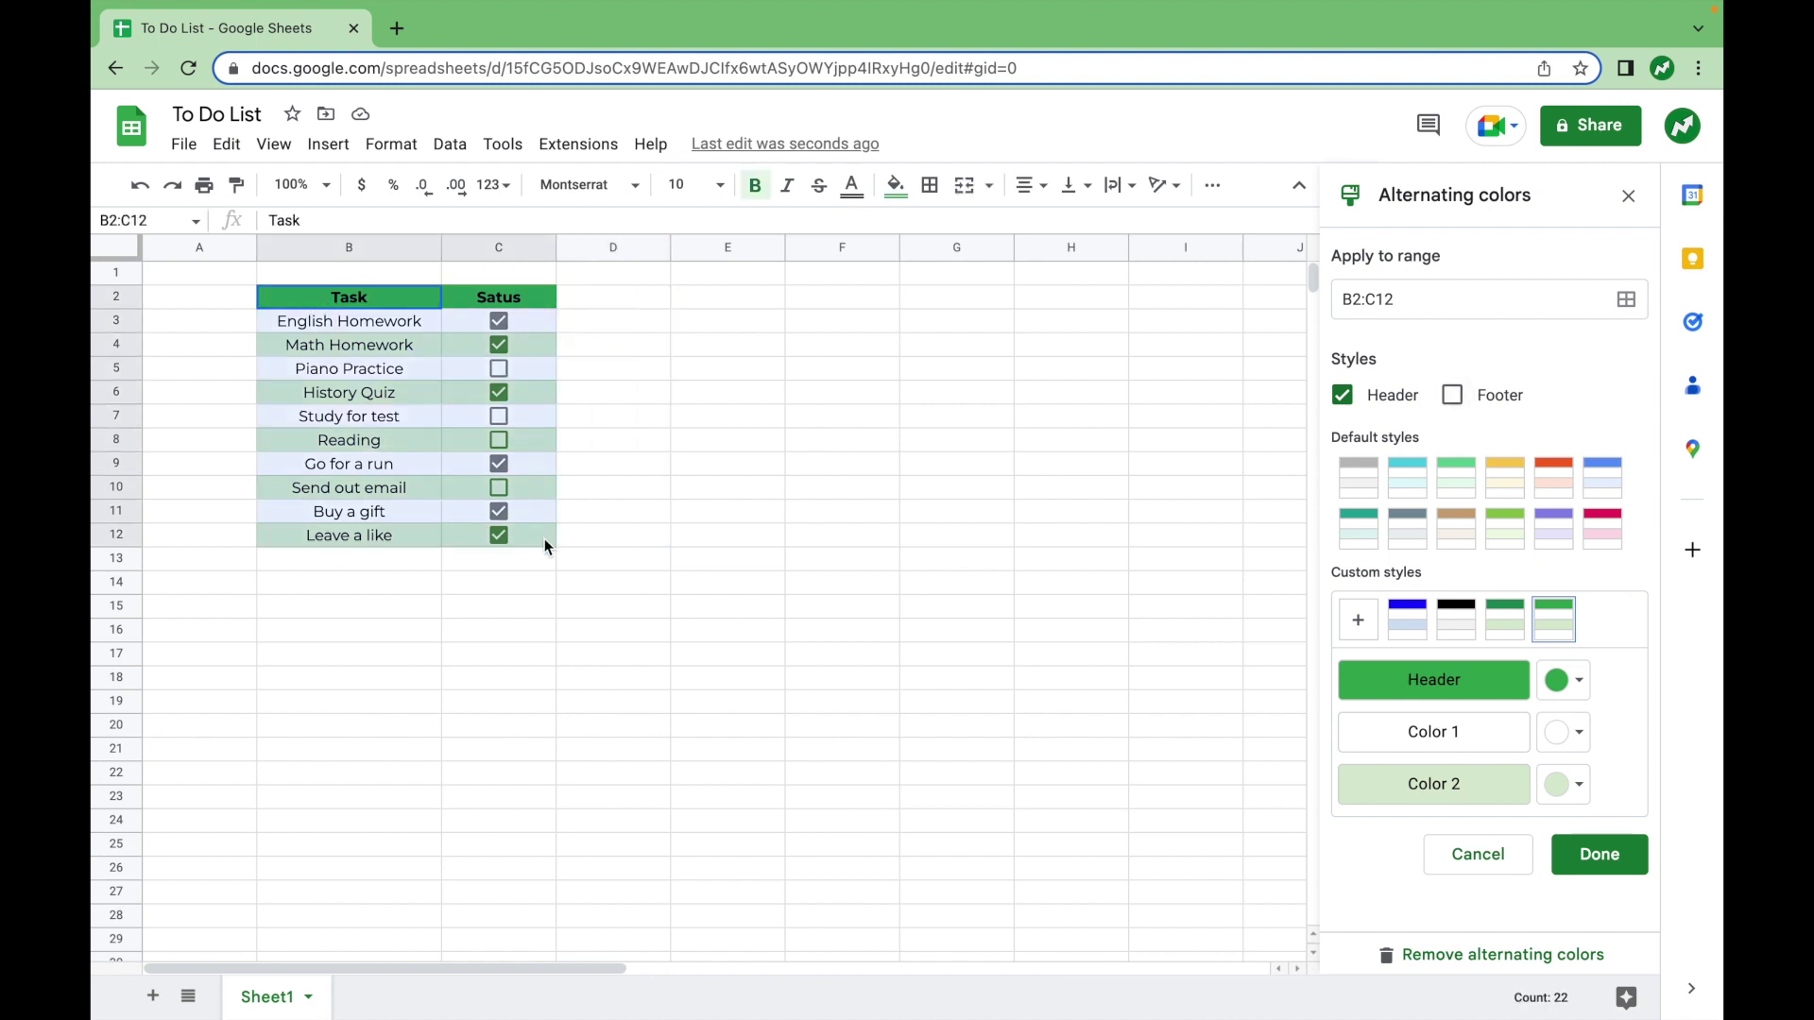
{"action": "left_click", "coordinate": [933, 188]}
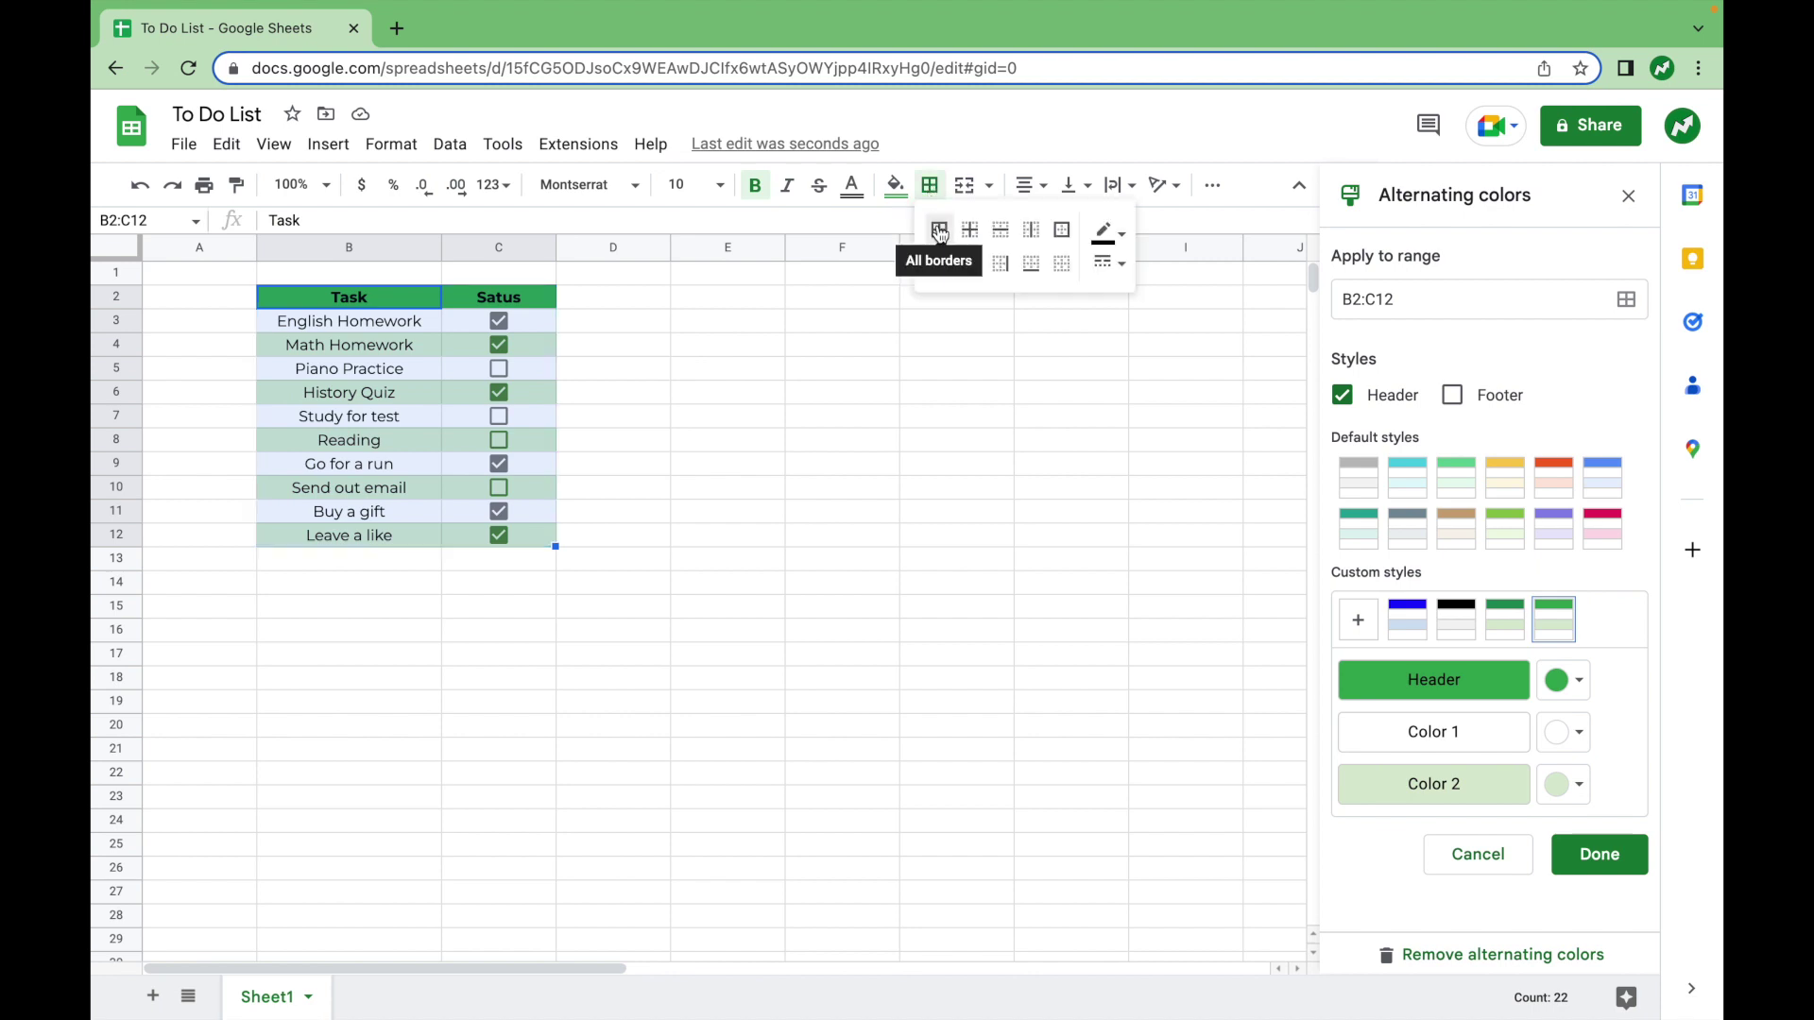
{"action": "left_click", "coordinate": [939, 232]}
{"action": "left_click", "coordinate": [639, 421]}
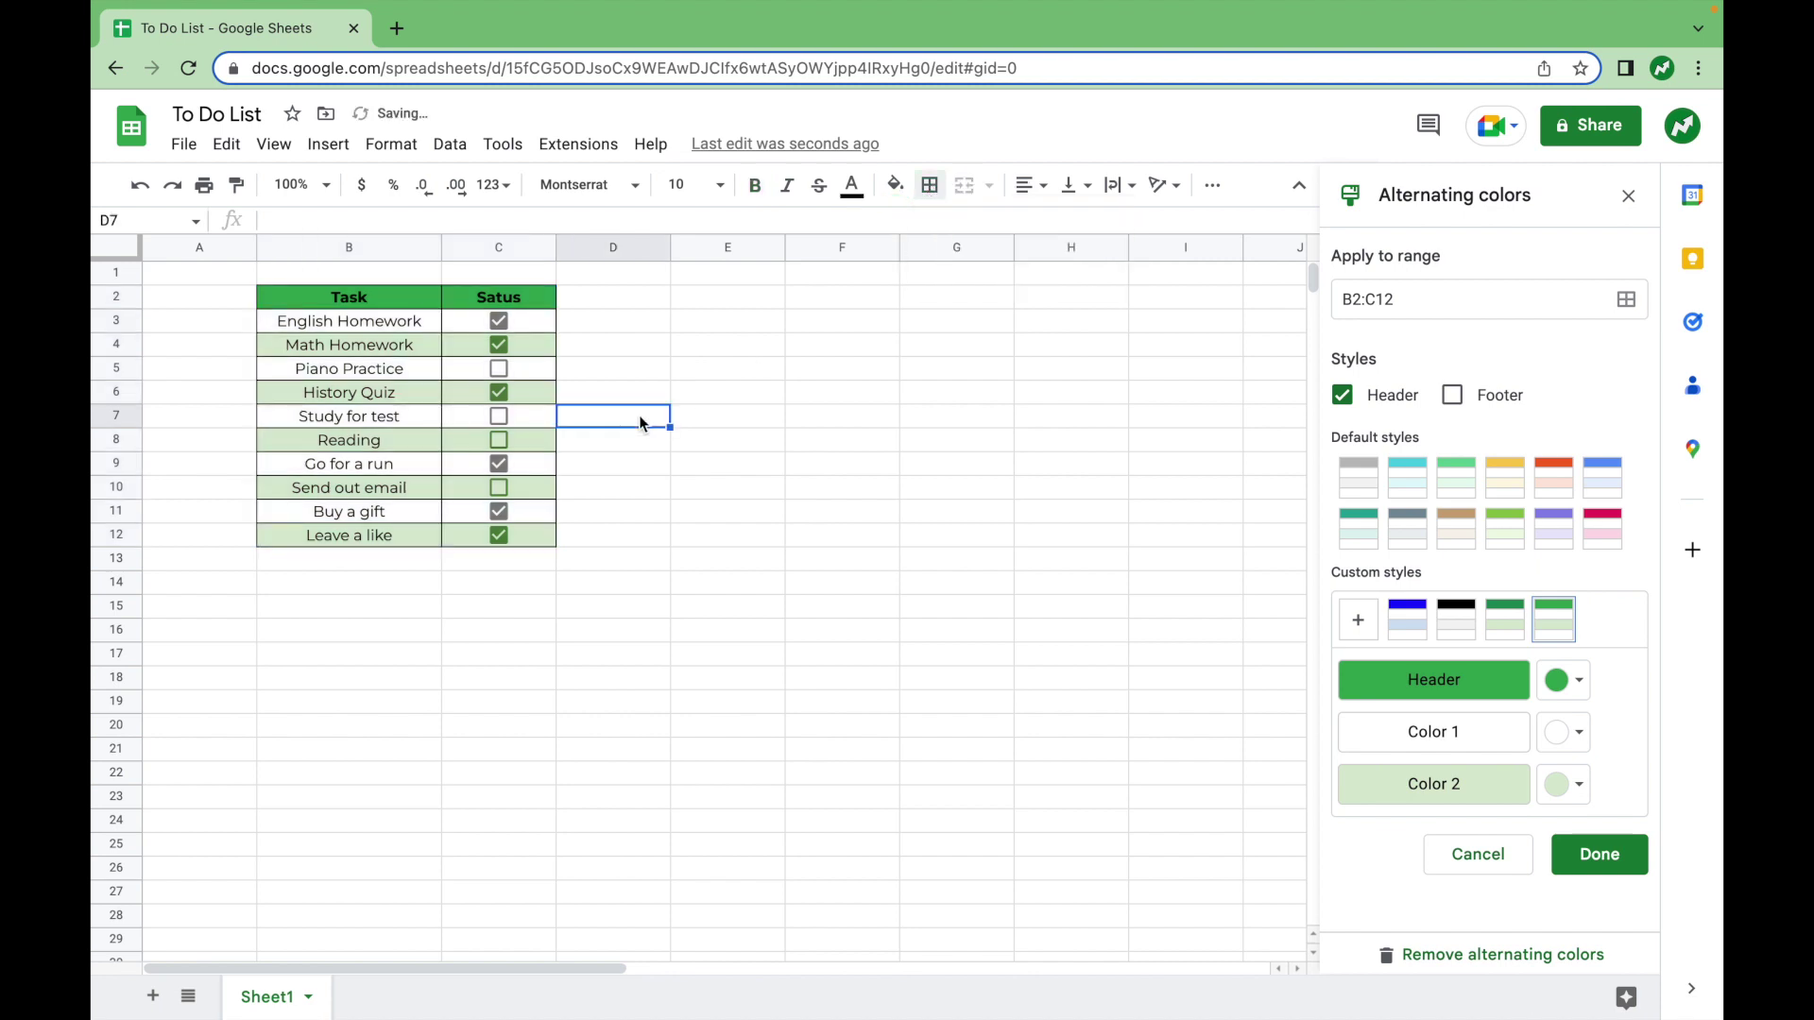
{"action": "left_click", "coordinate": [726, 417]}
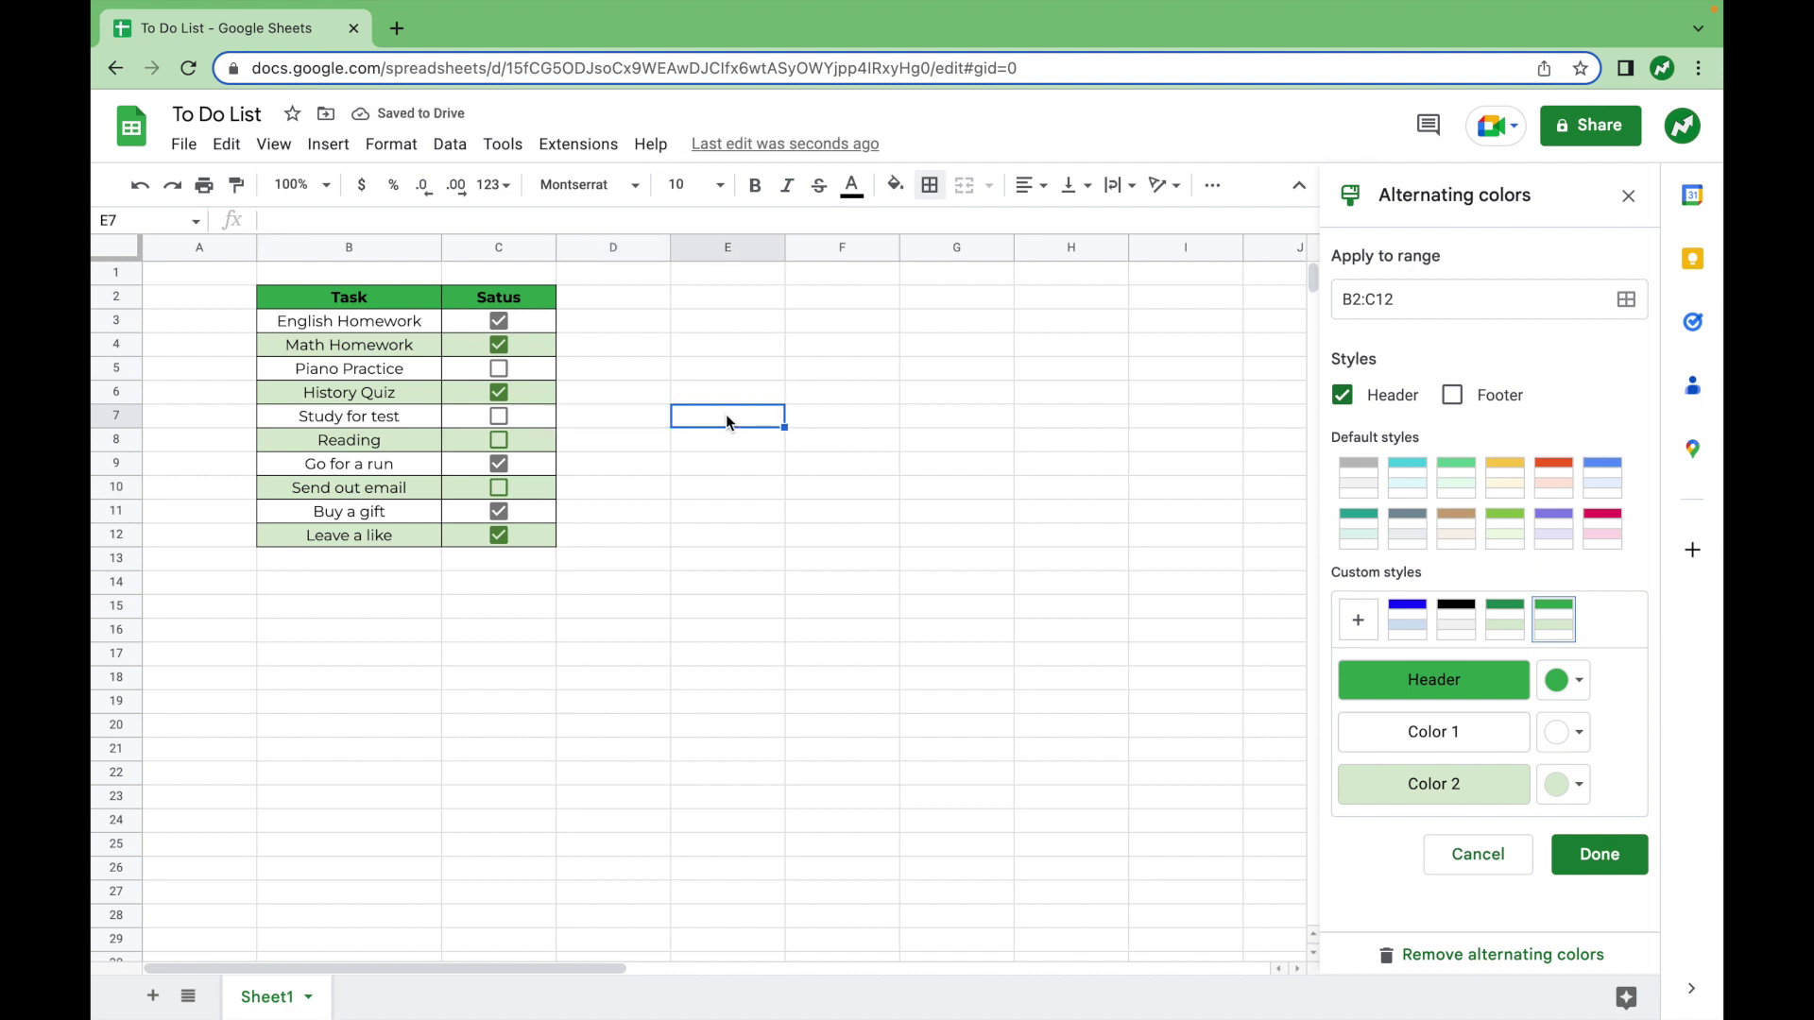
{"action": "left_click", "coordinate": [682, 432]}
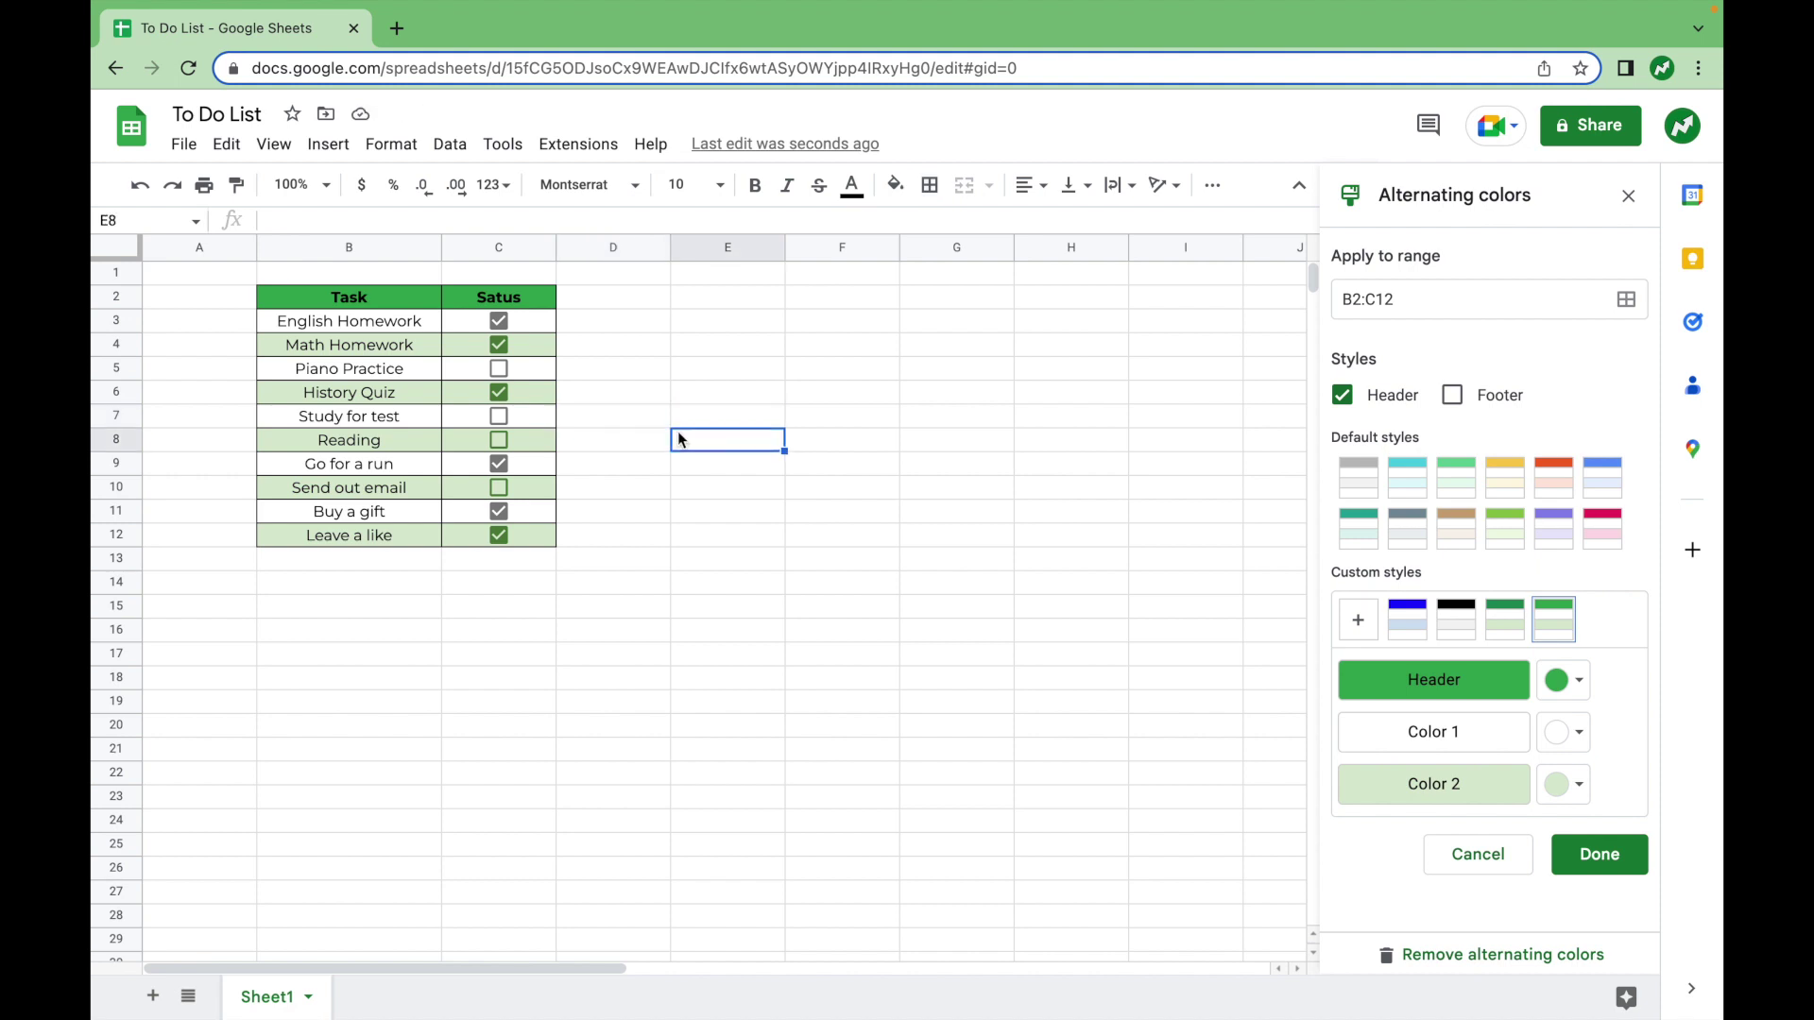
Step: Make the B2:C2 header text white and confirm the alternating colours with Done
{"action": "left_click_drag", "start_coordinate": [511, 300], "coordinate": [380, 295]}
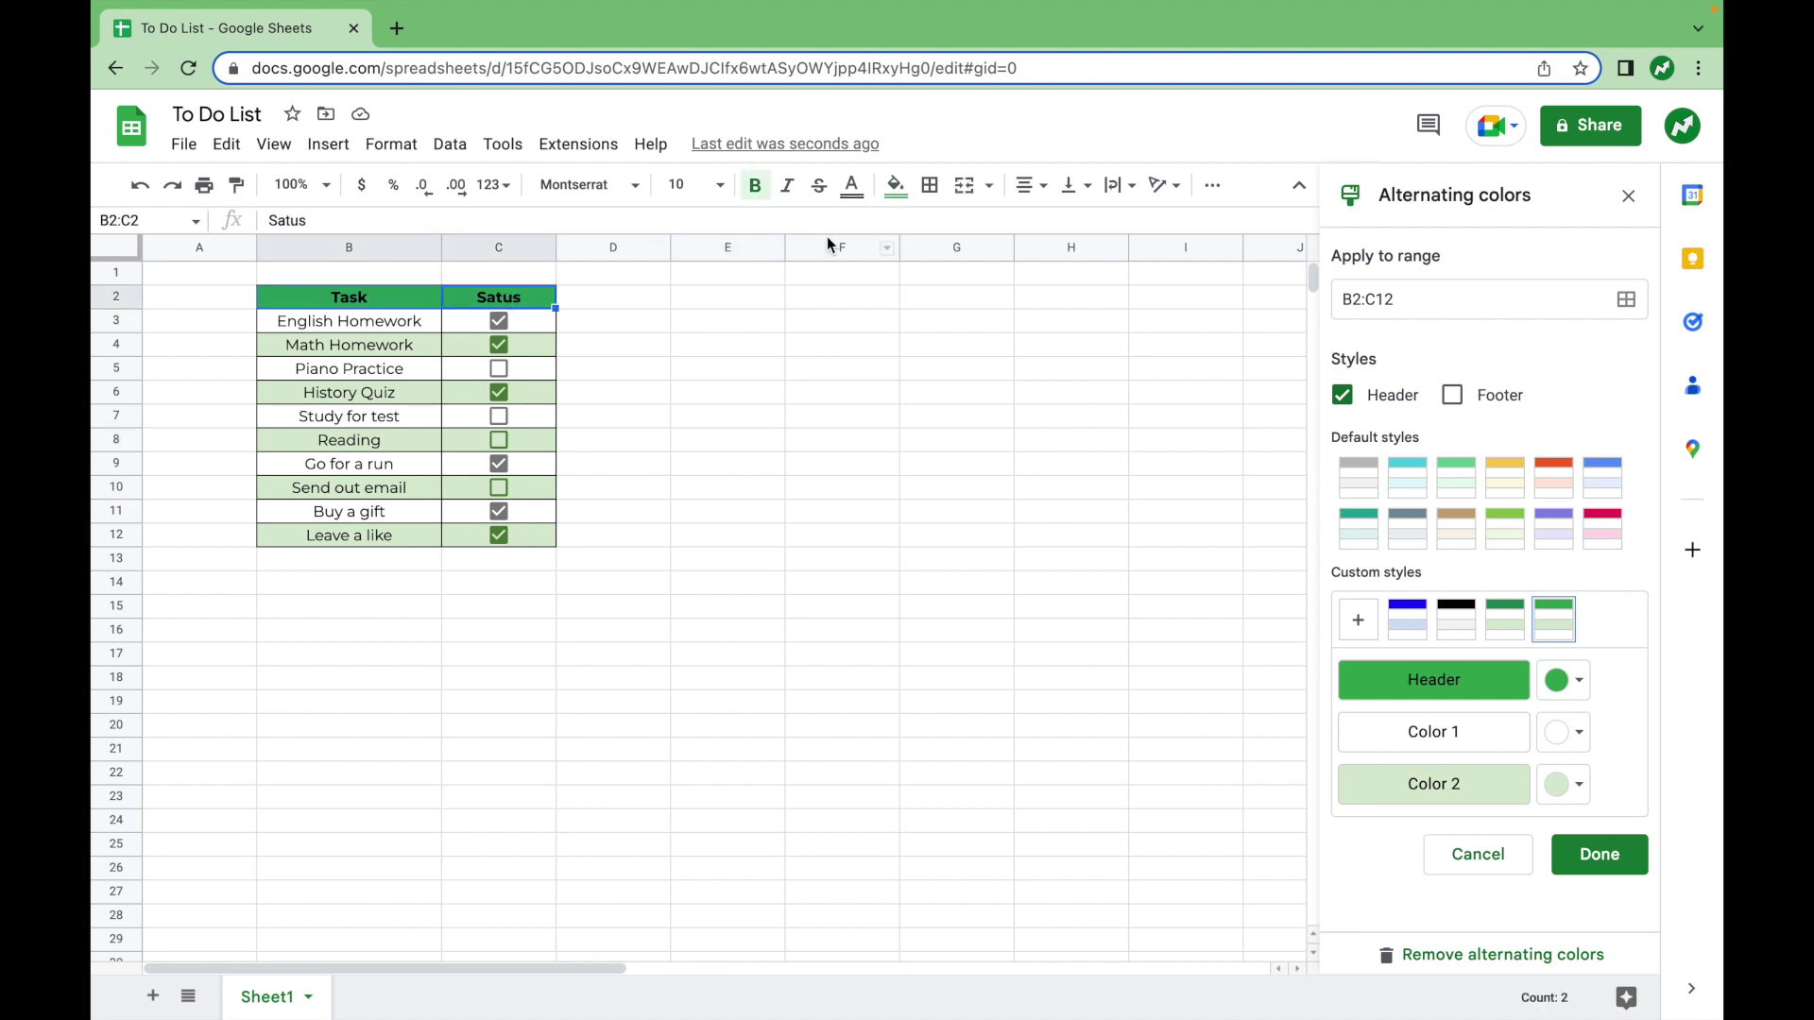
{"action": "left_click", "coordinate": [853, 185]}
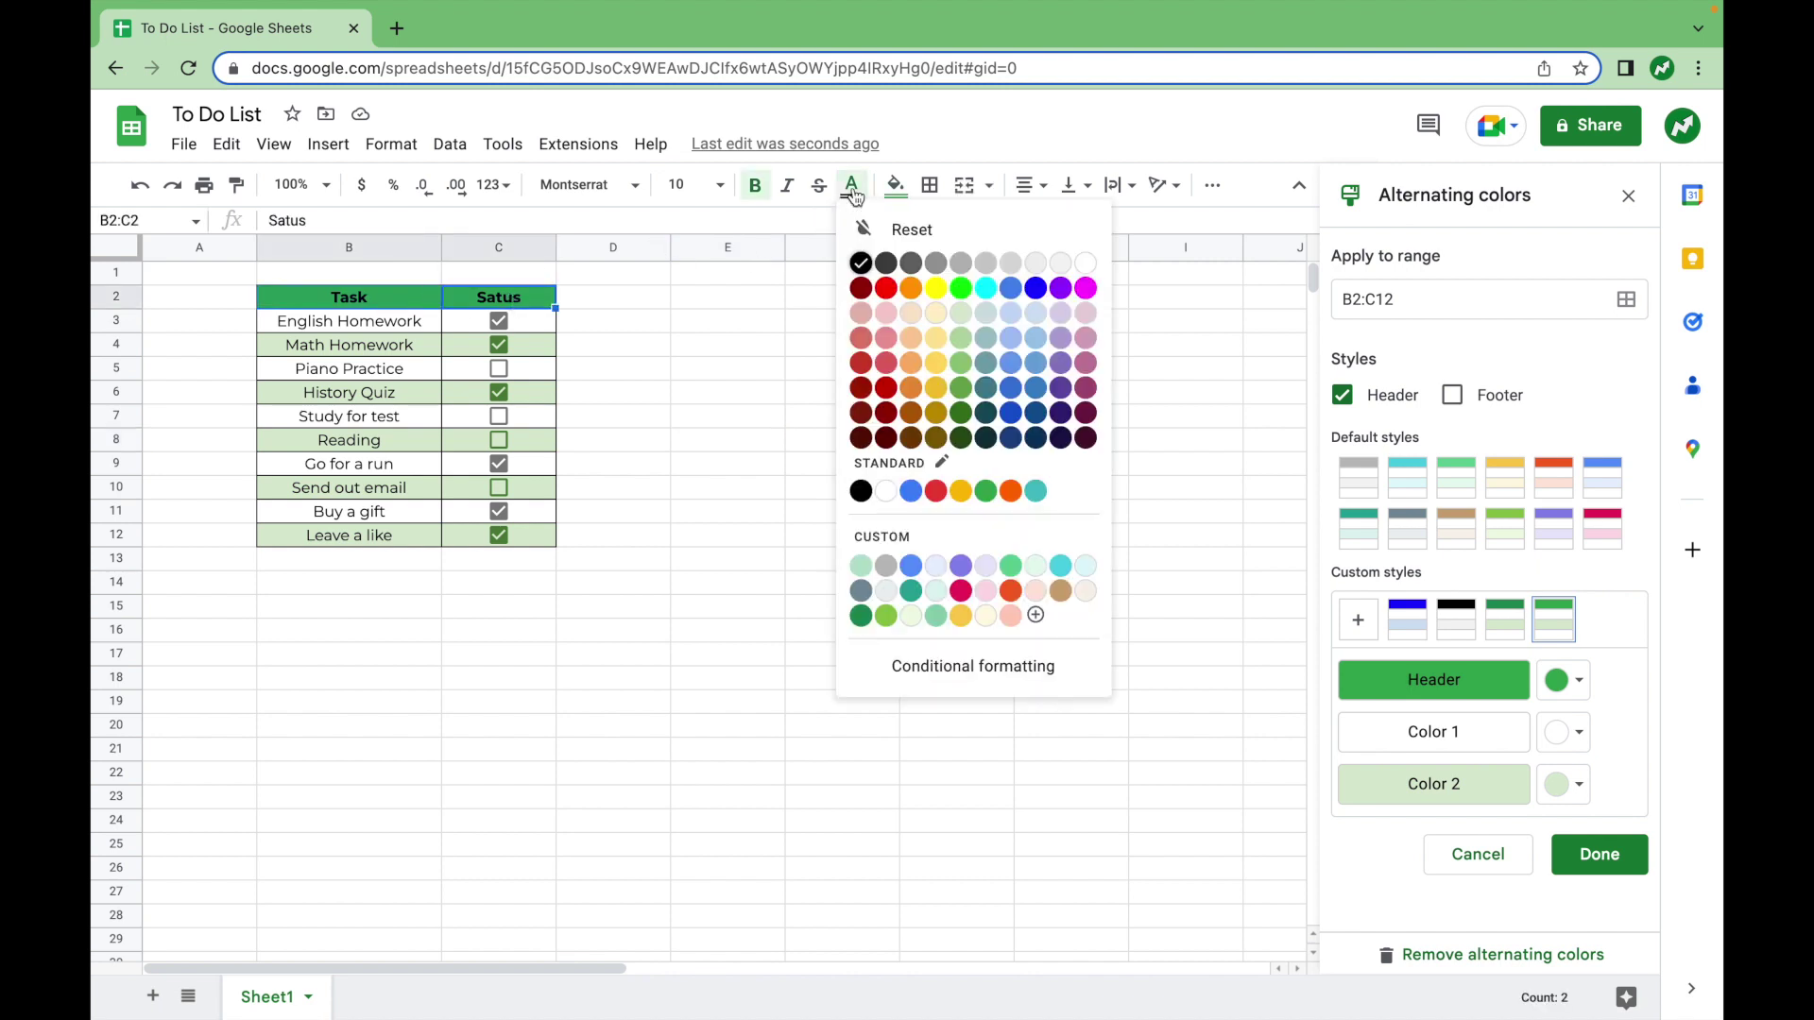
{"action": "left_click", "coordinate": [1084, 269]}
{"action": "left_click", "coordinate": [699, 303]}
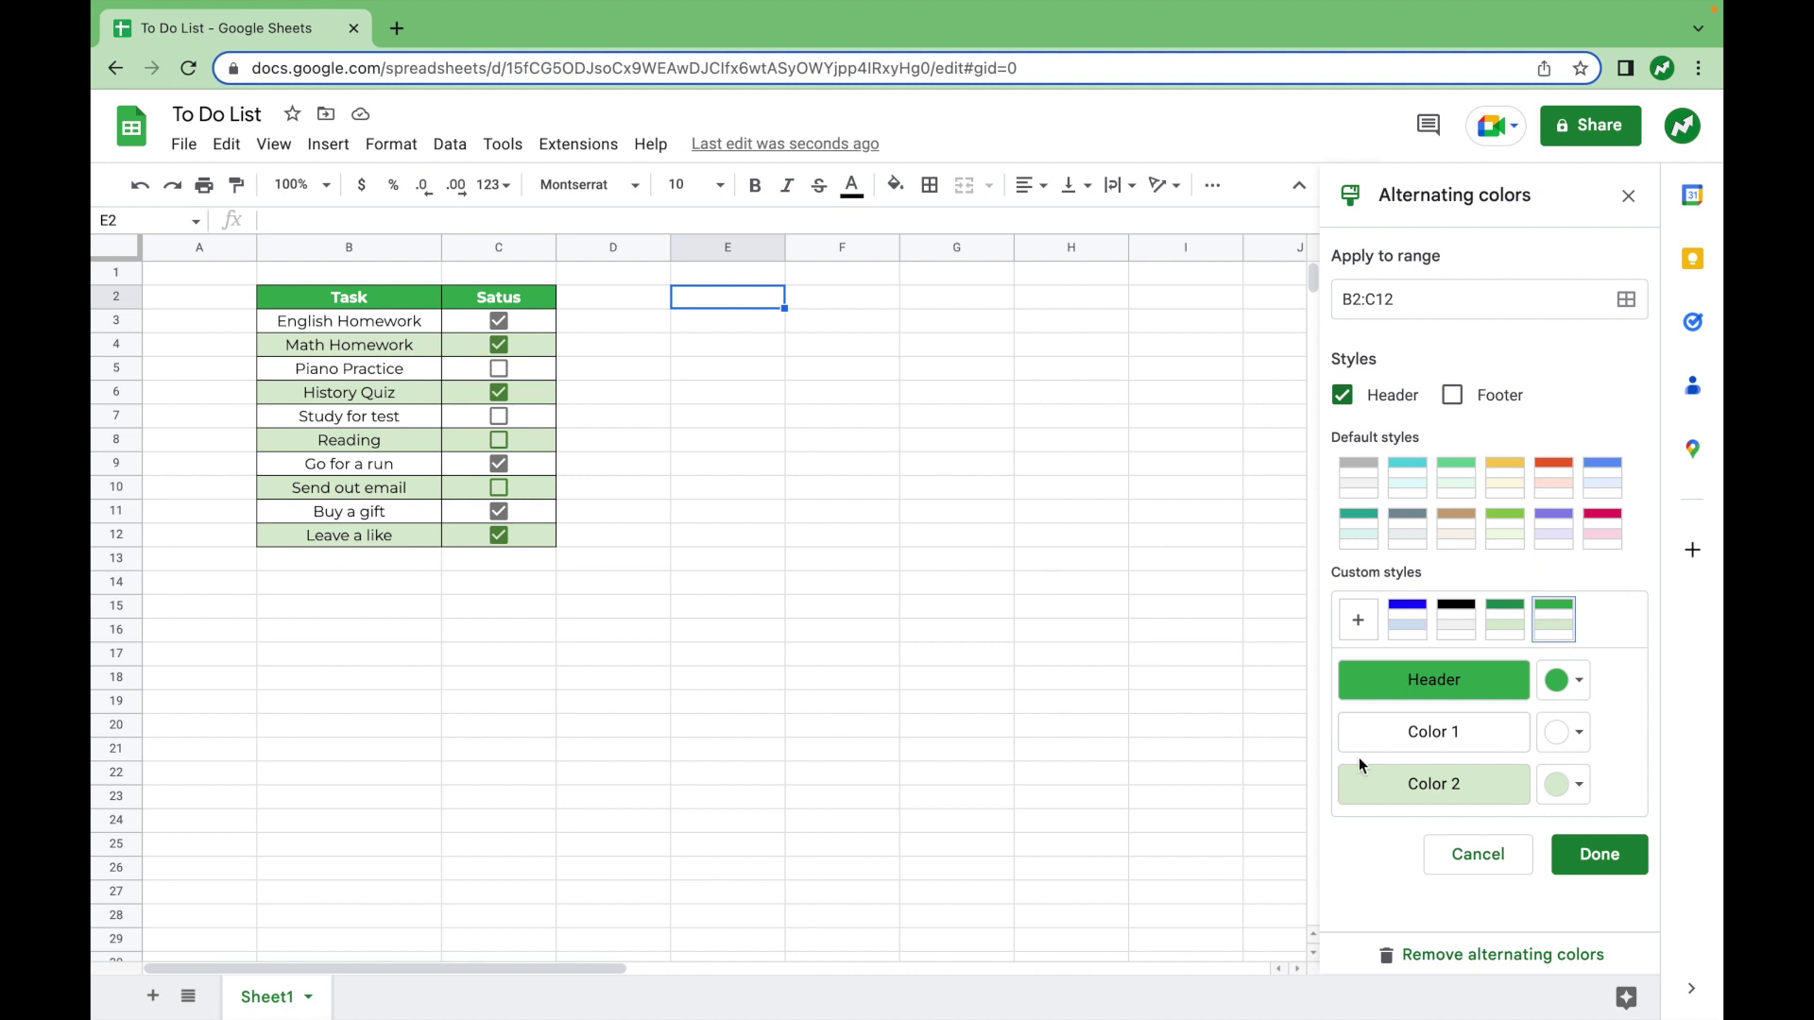
{"action": "left_click", "coordinate": [1596, 855]}
{"action": "left_click", "coordinate": [694, 536]}
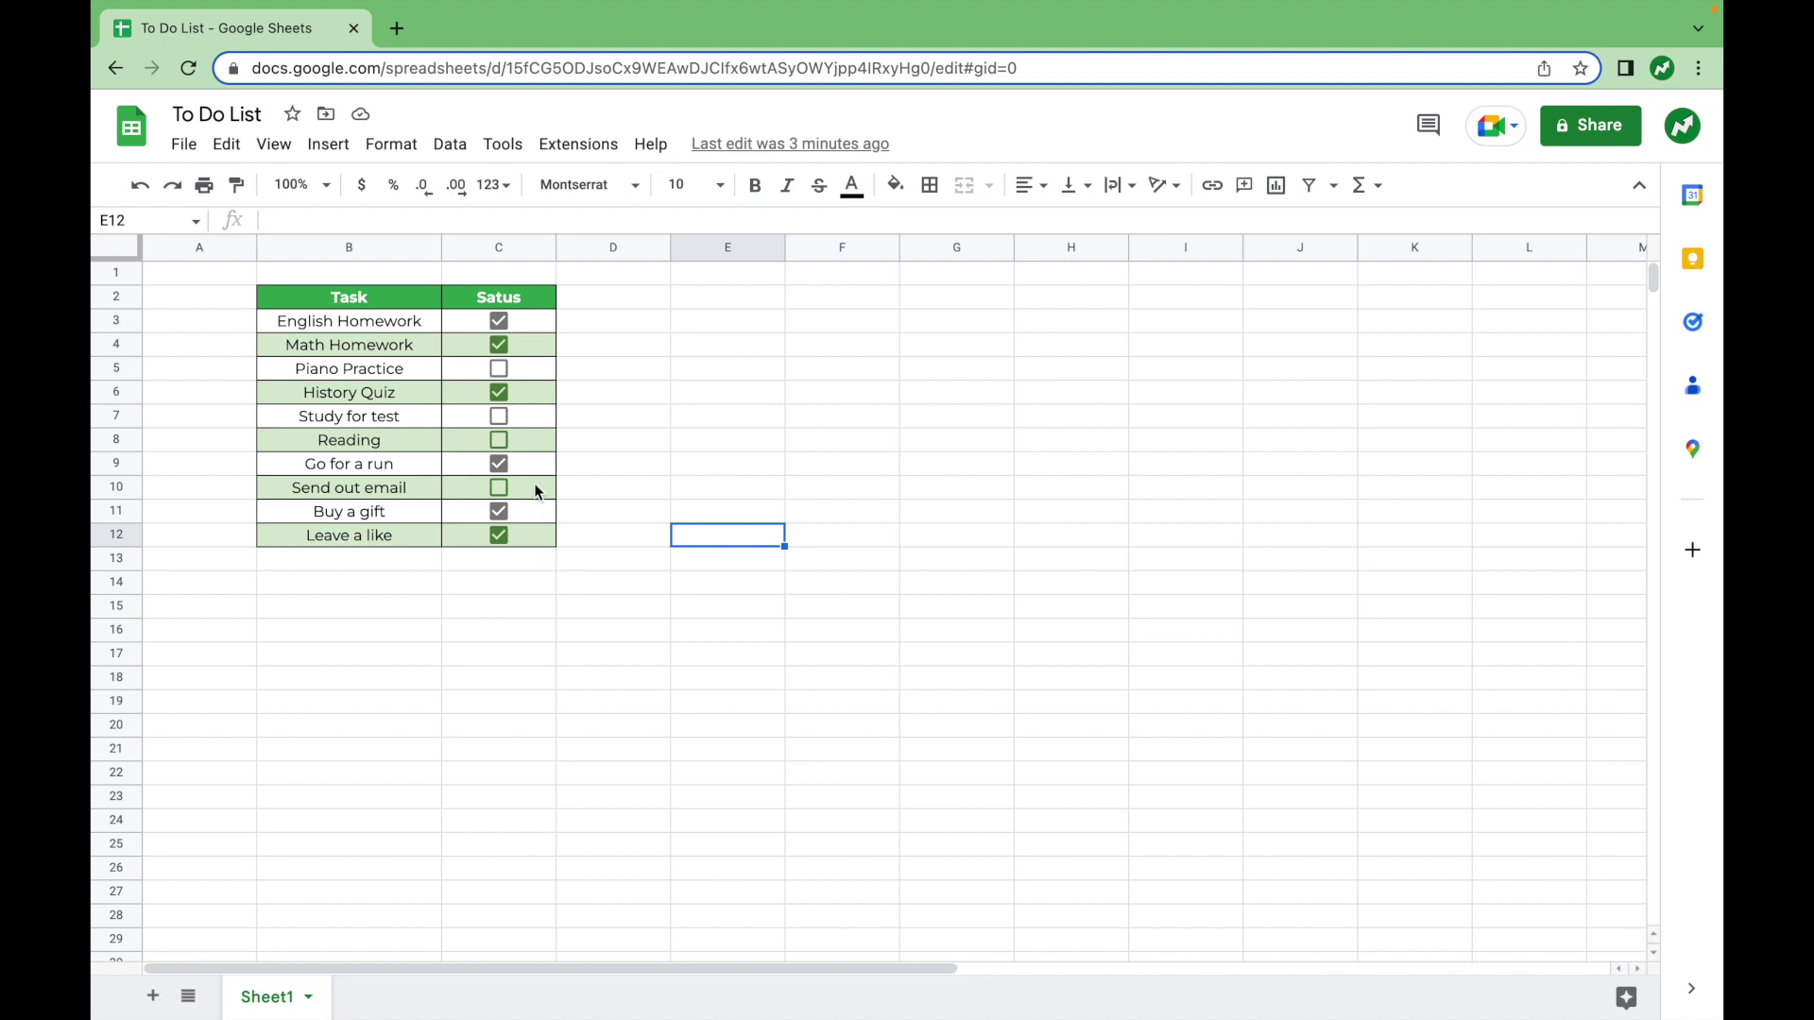
{"action": "left_click", "coordinate": [527, 323]}
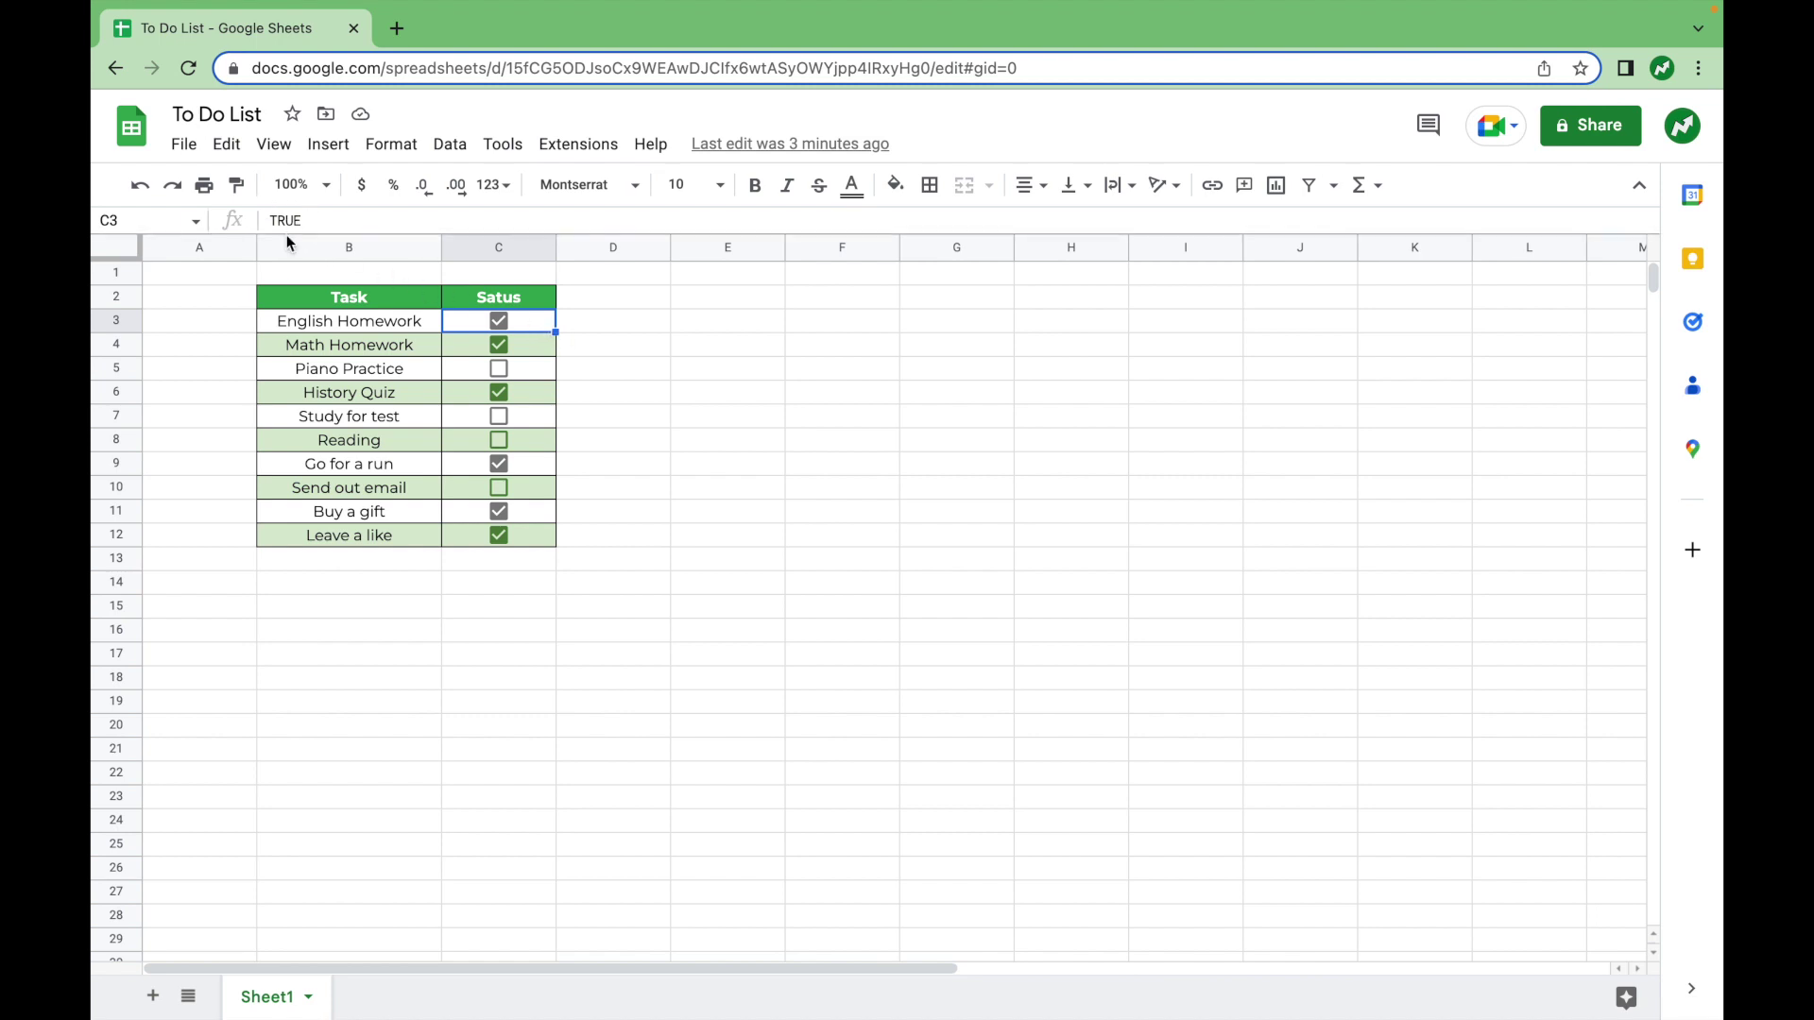
{"action": "left_click", "coordinate": [530, 365]}
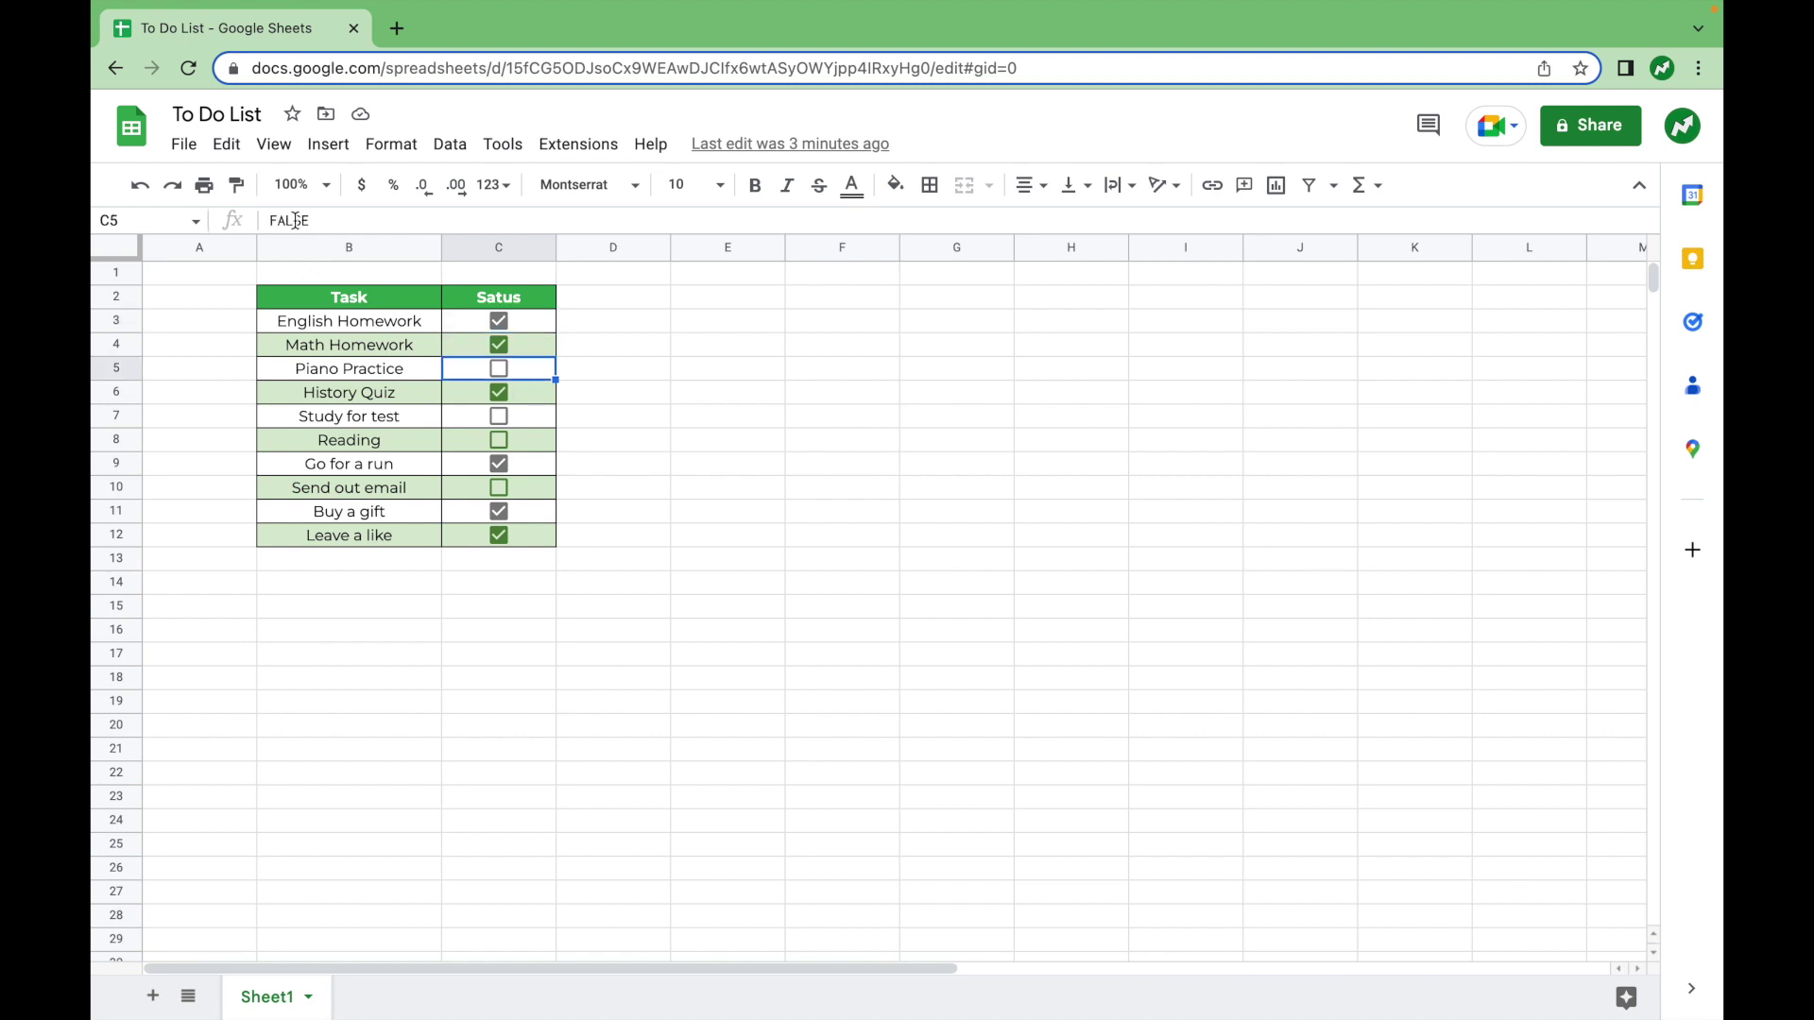
{"action": "left_click", "coordinate": [513, 566]}
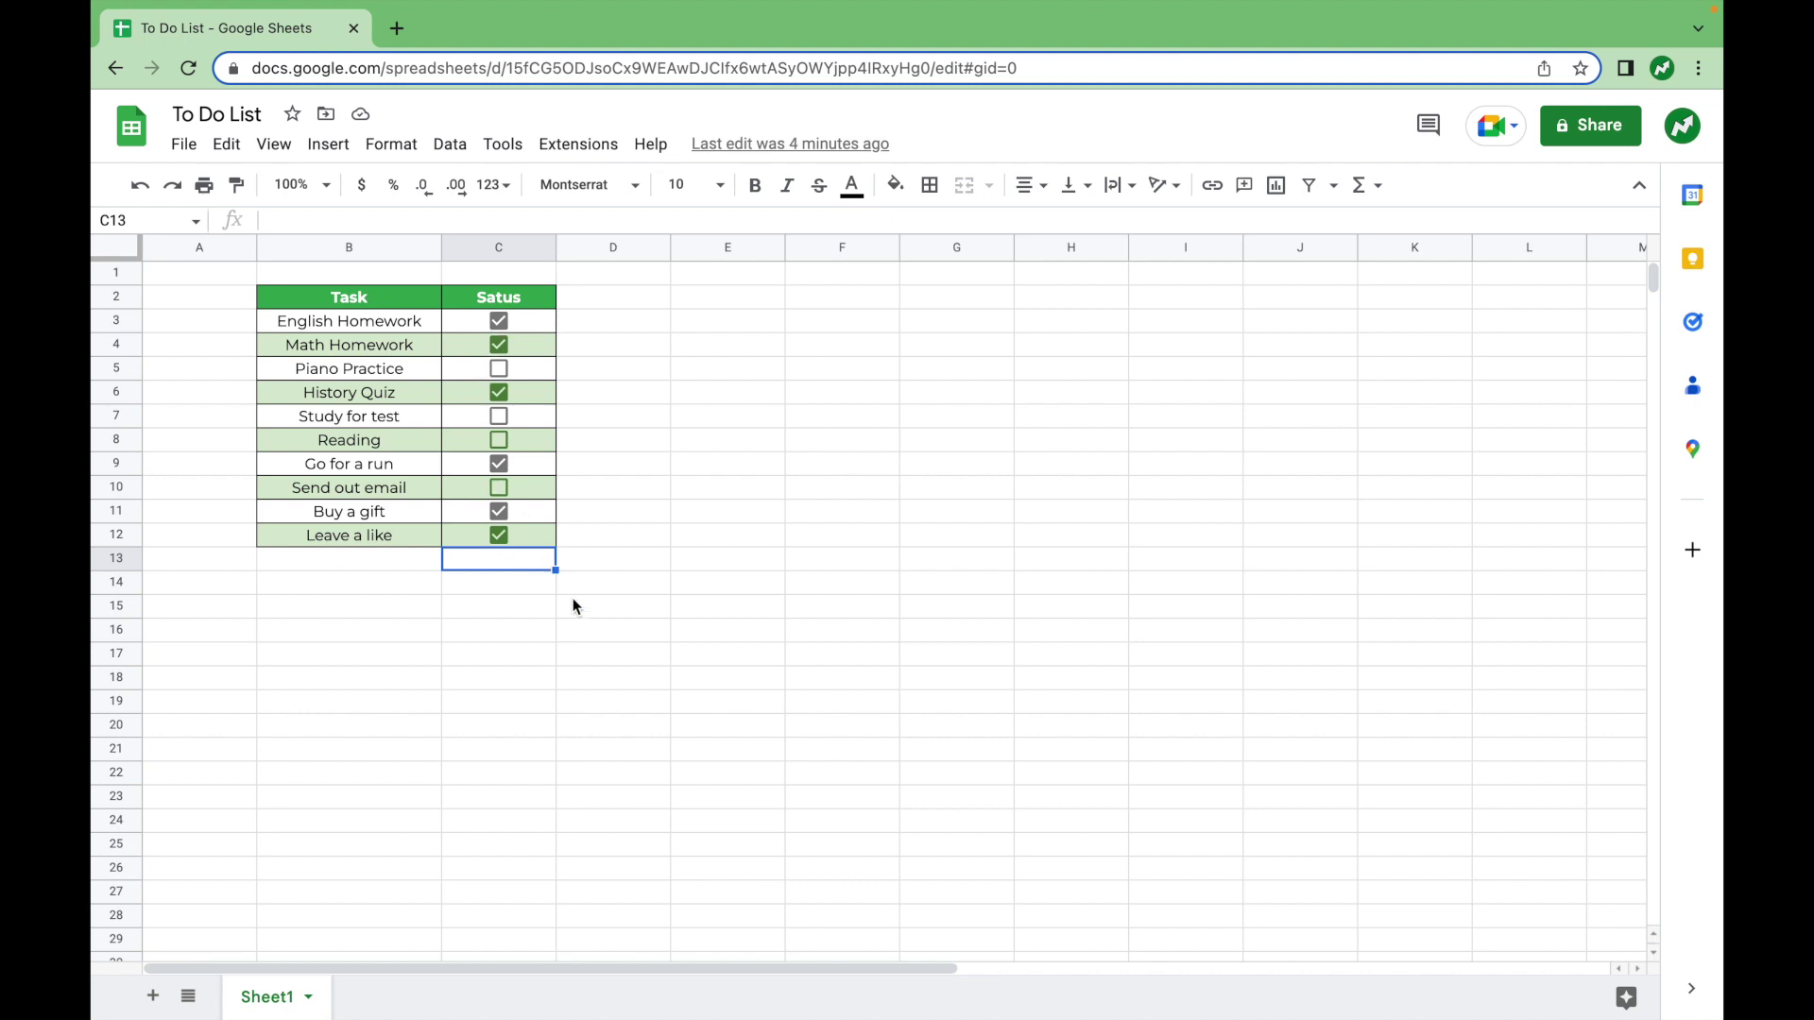
Step: Enter =COUNTIF(C3:C12,"TRUE") in C13 to count the 6 checked tasks
{"action": "type", "text": "="}
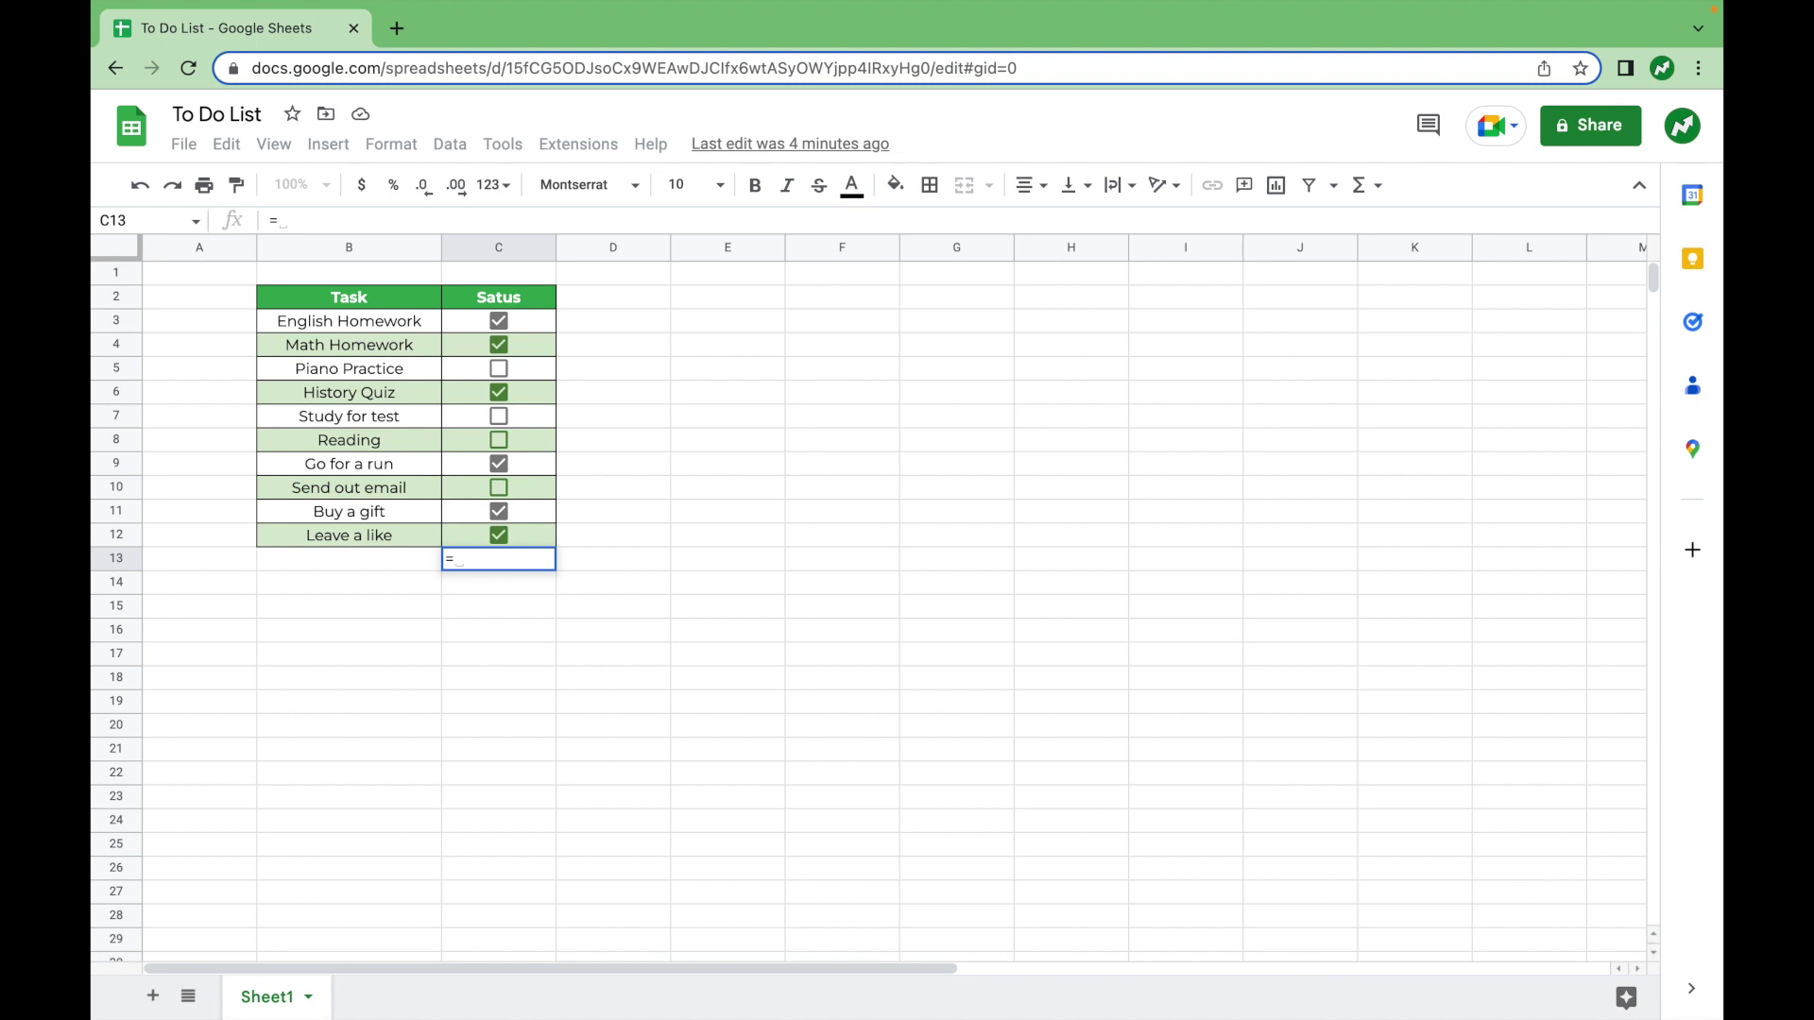
{"action": "type", "text": "COUNTIF"}
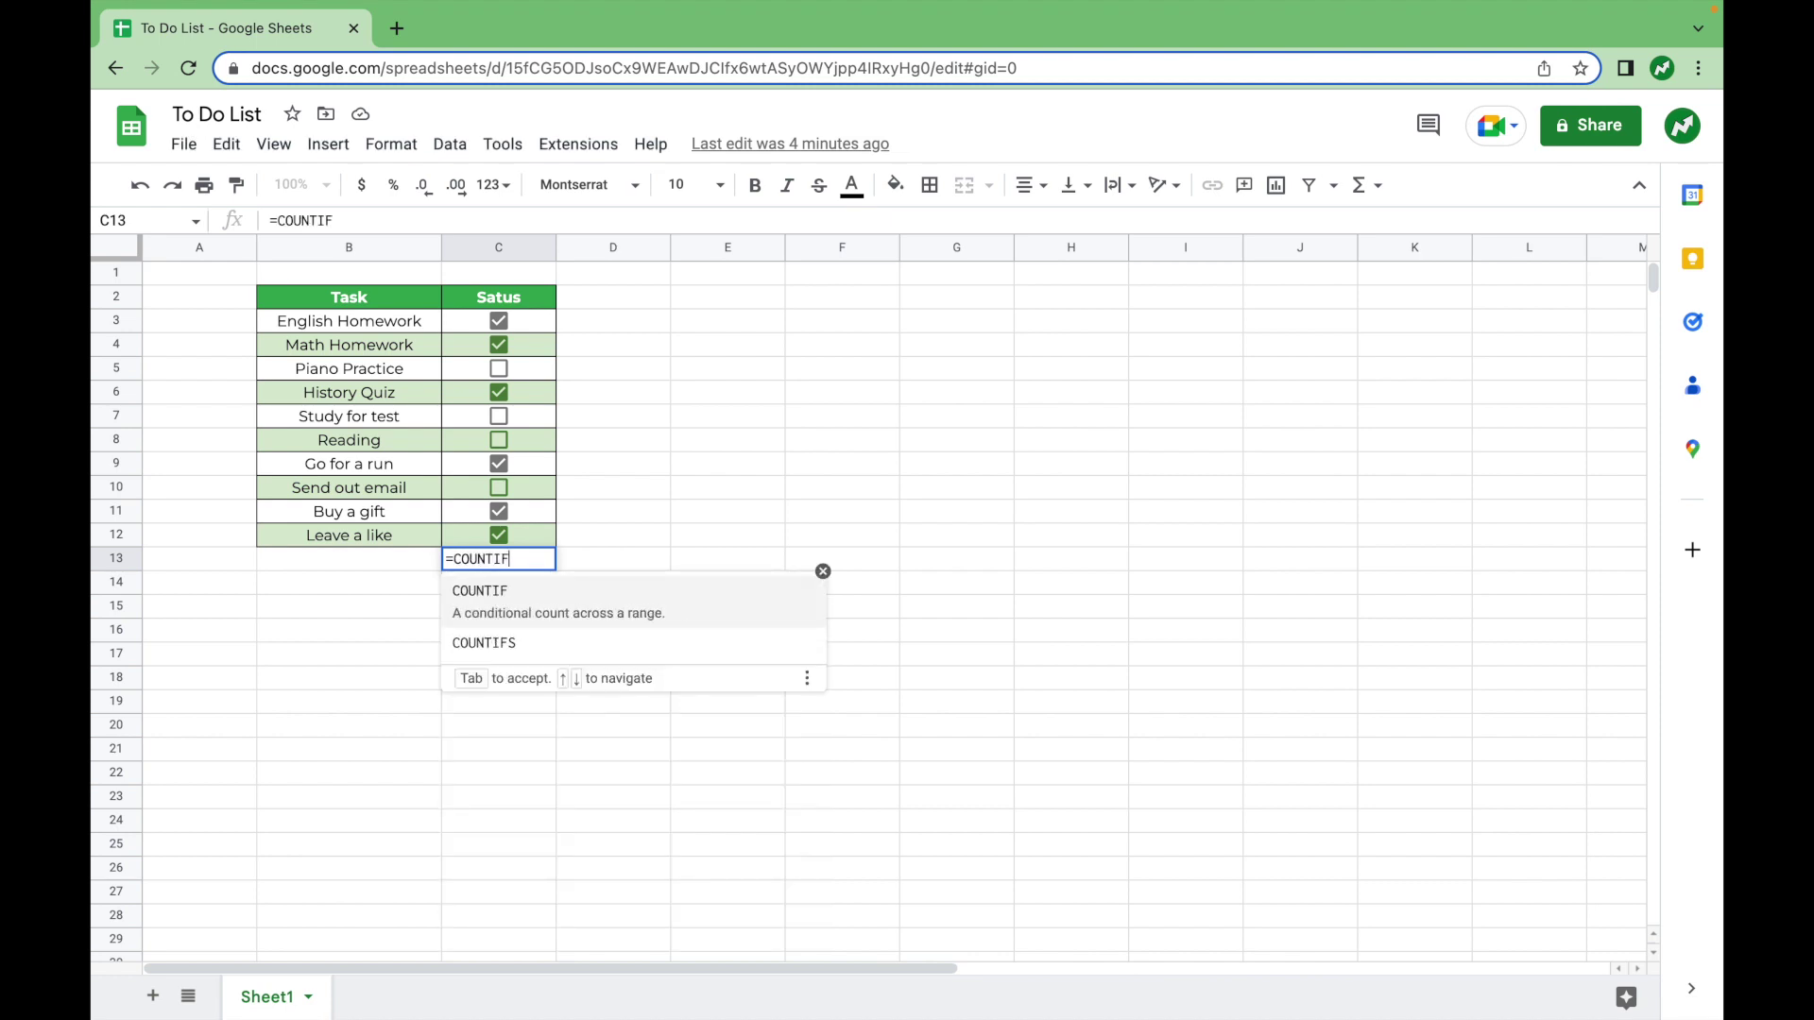
{"action": "type", "text": "("}
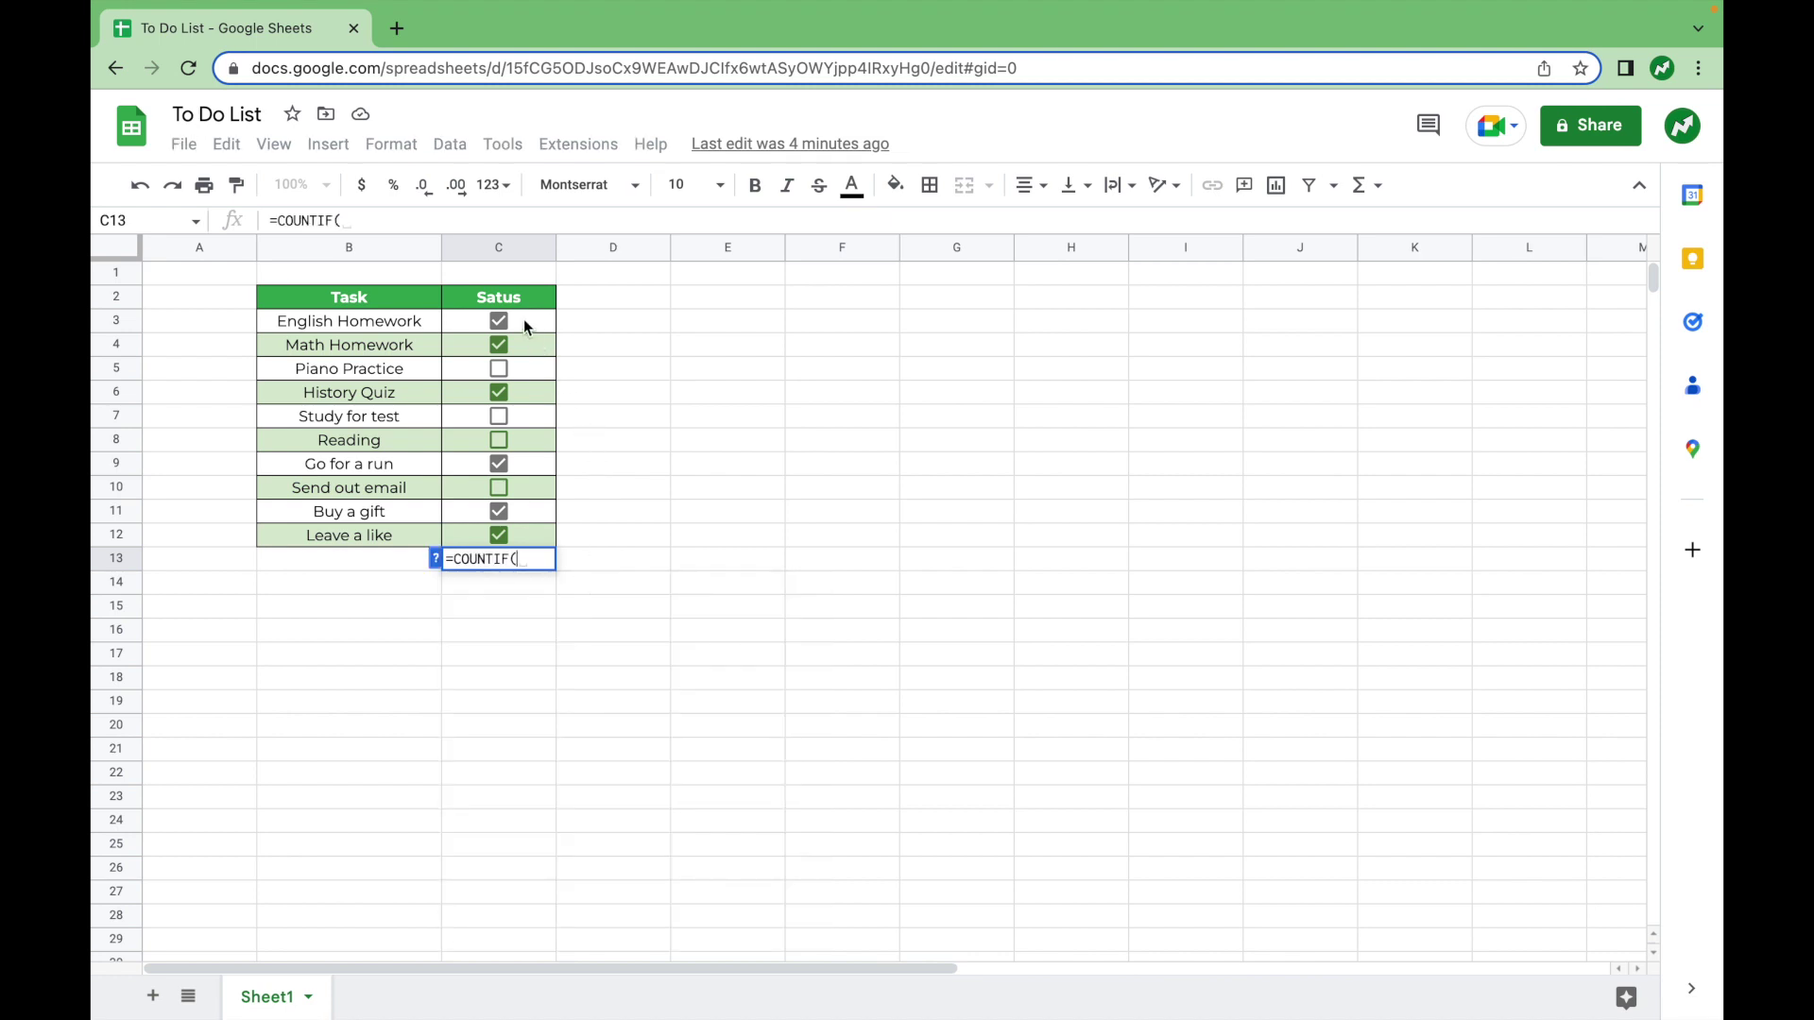
{"action": "left_click_drag", "start_coordinate": [524, 319], "coordinate": [535, 542]}
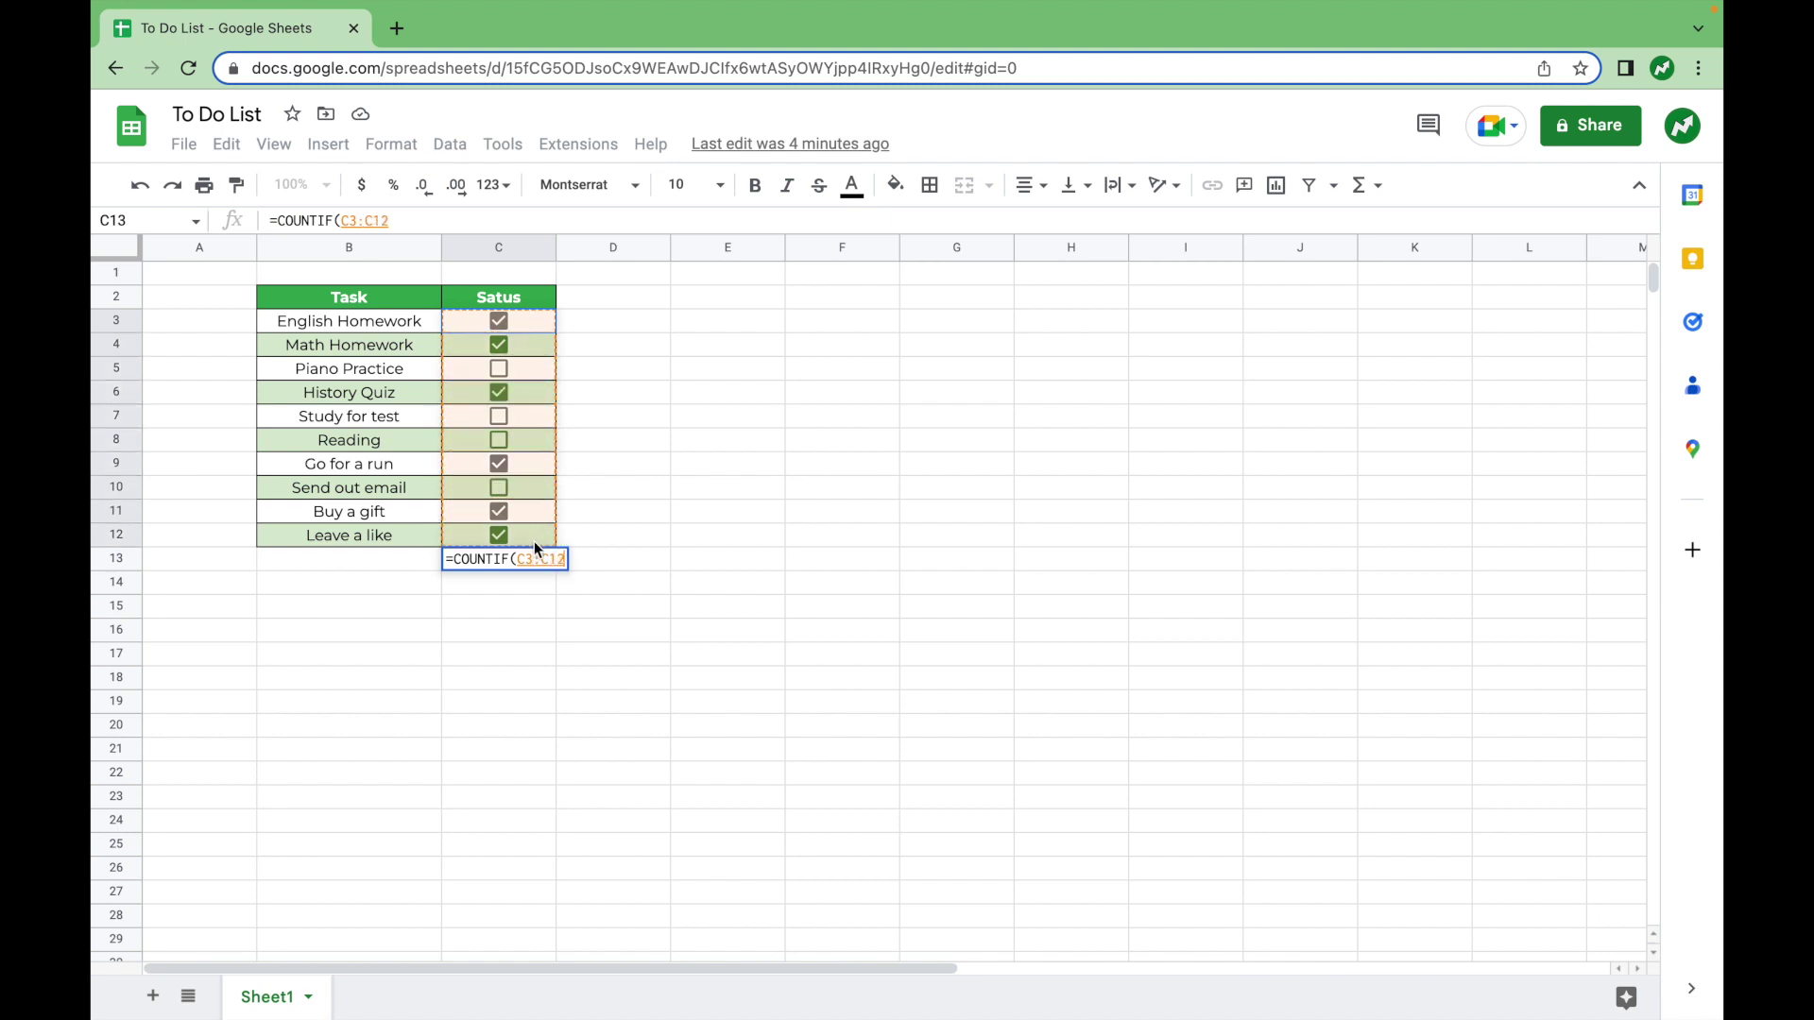
{"action": "type", "text": ","}
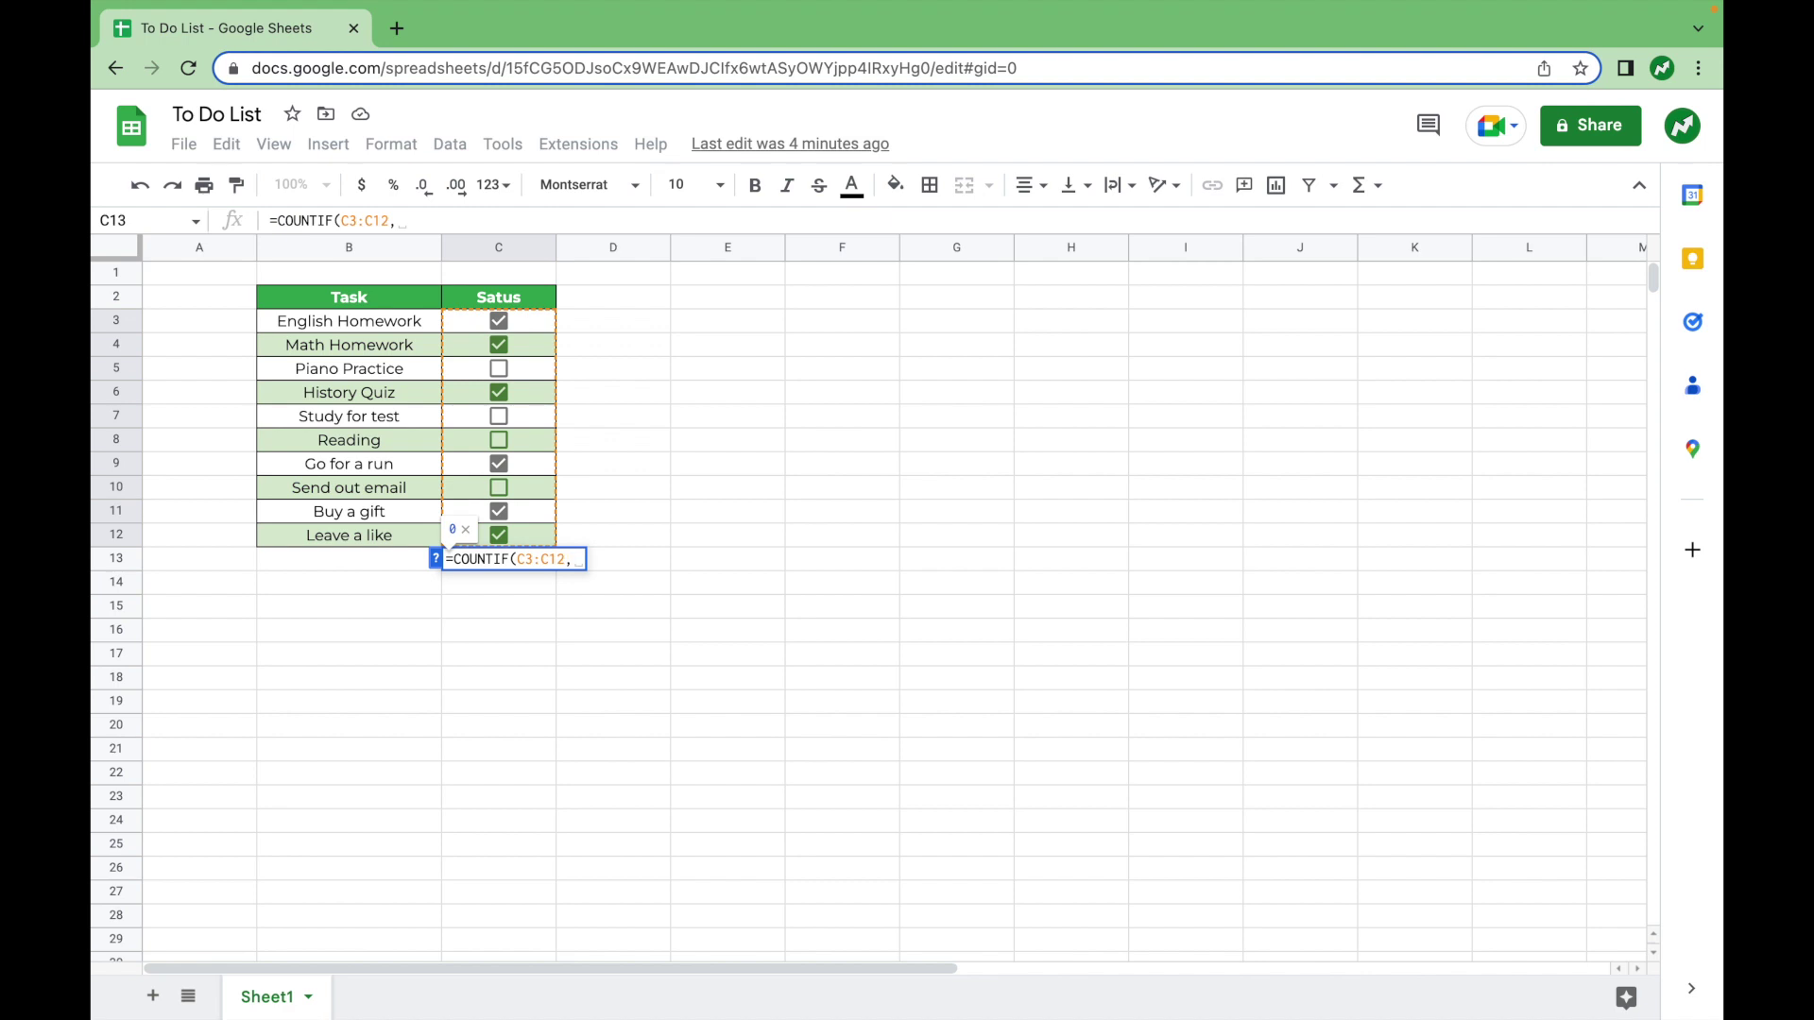
{"action": "type", "text": "\"TRUE"}
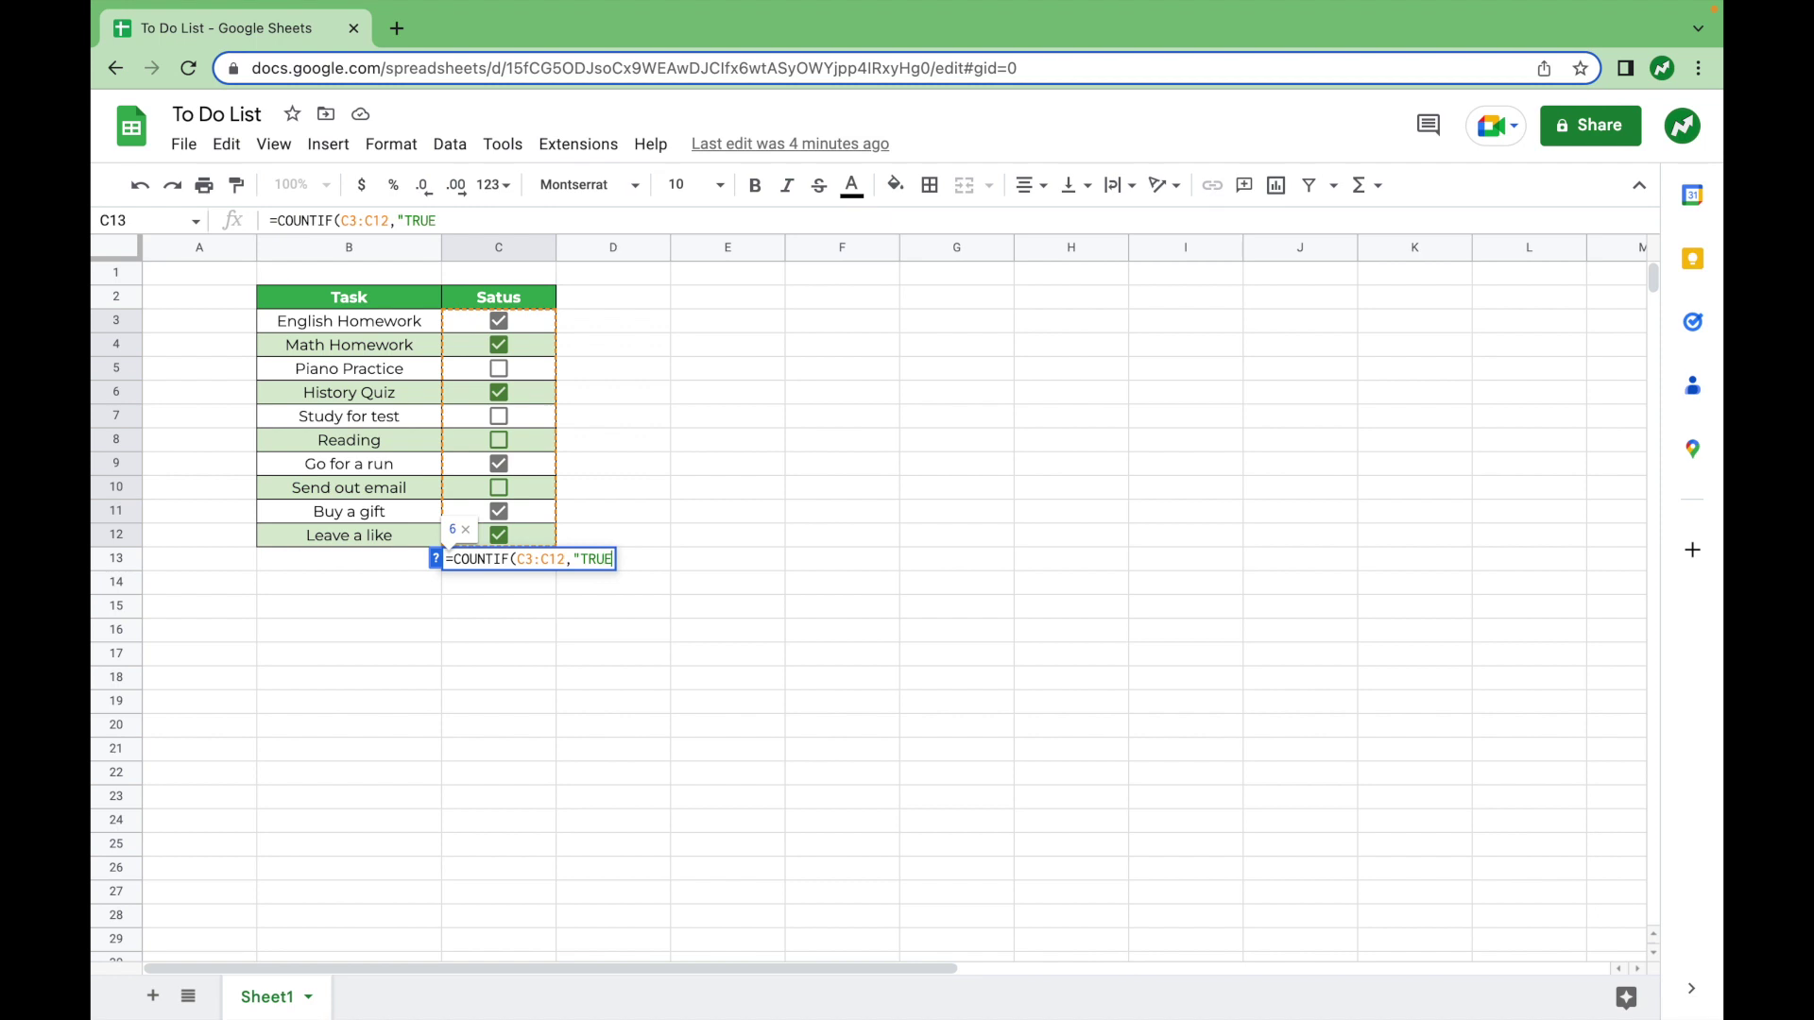
{"action": "type", "text": "\""}
{"action": "key", "text": "Return"}
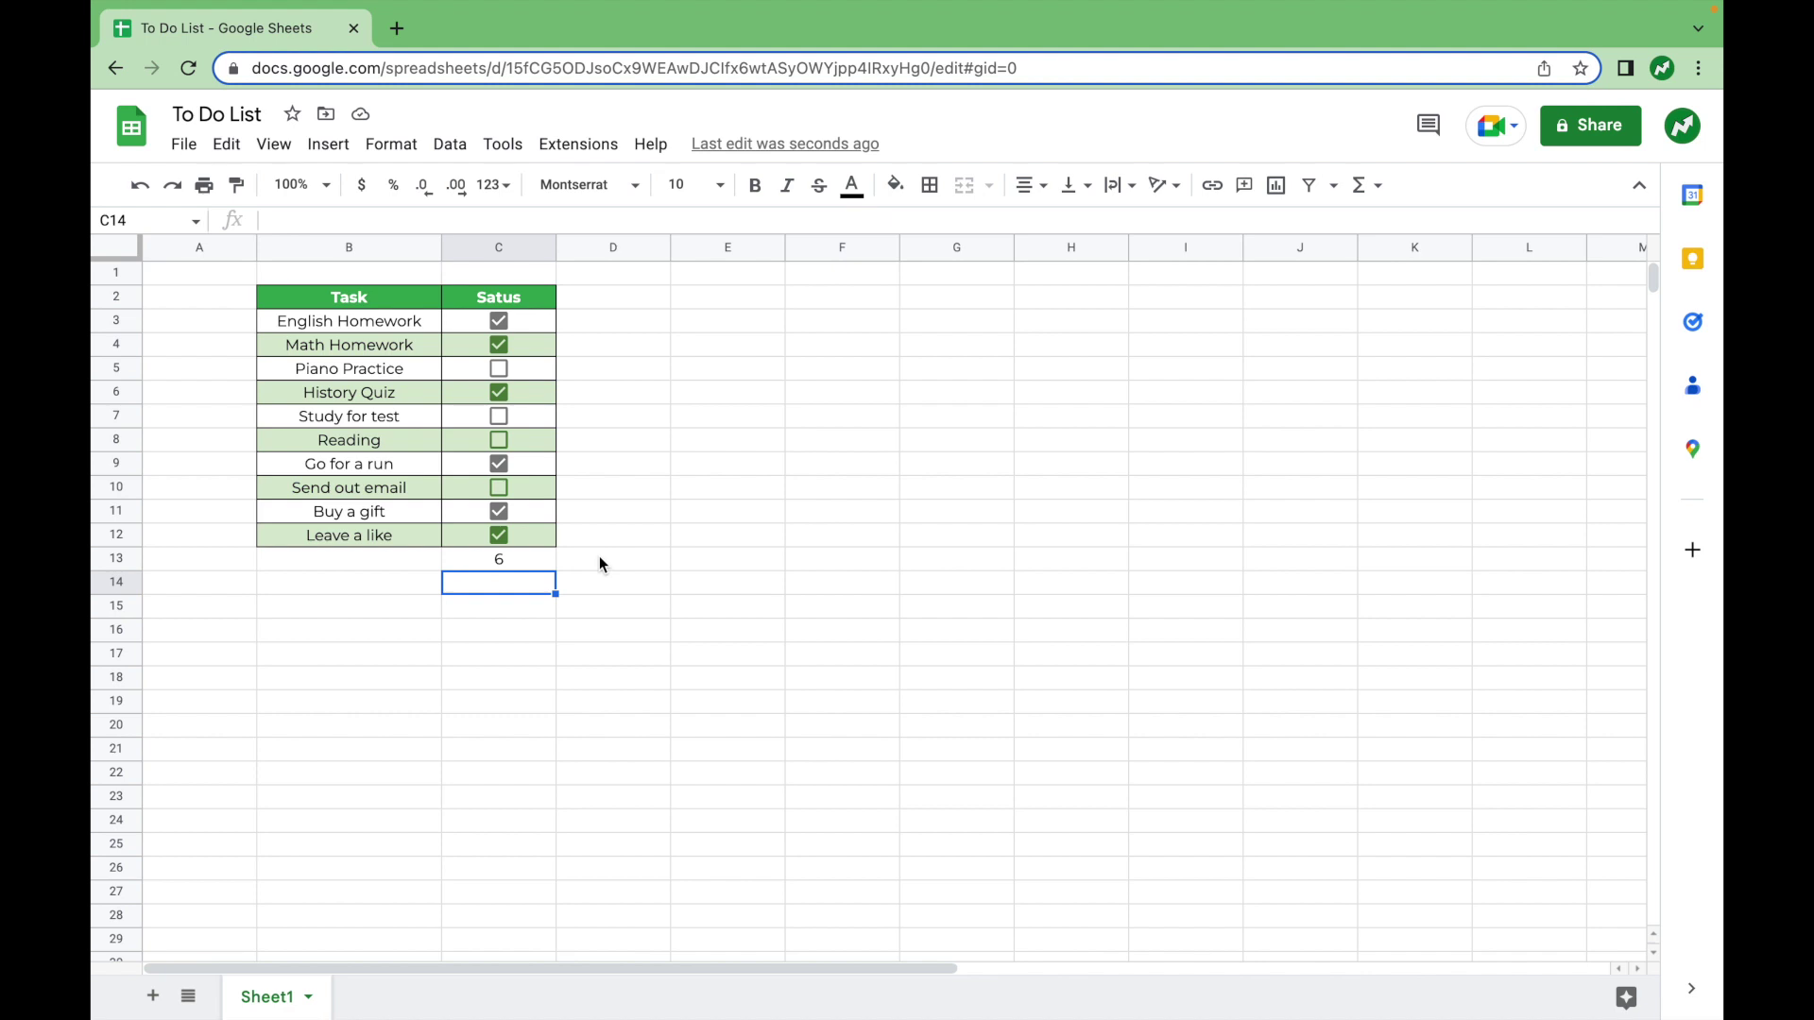
Step: Append /10 to the C13 formula and format it as a percentage, showing 60.00%
{"action": "left_click", "coordinate": [513, 561]}
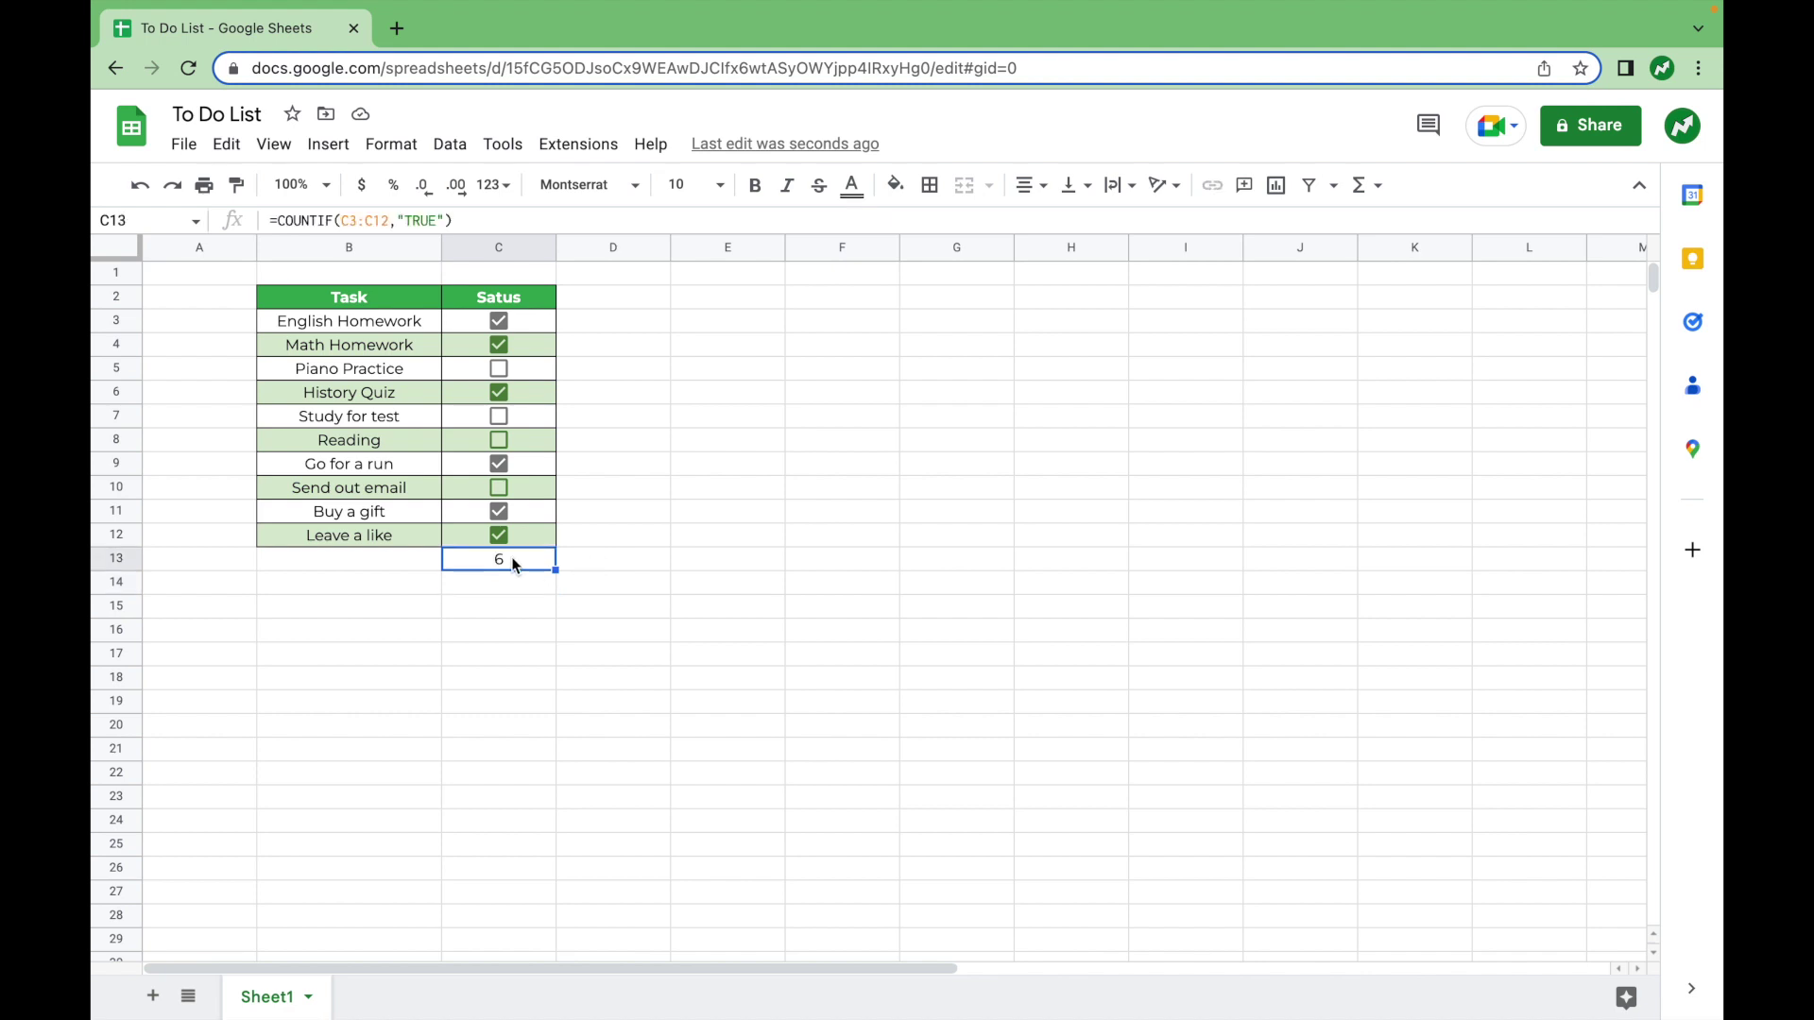
{"action": "left_click", "coordinate": [469, 220]}
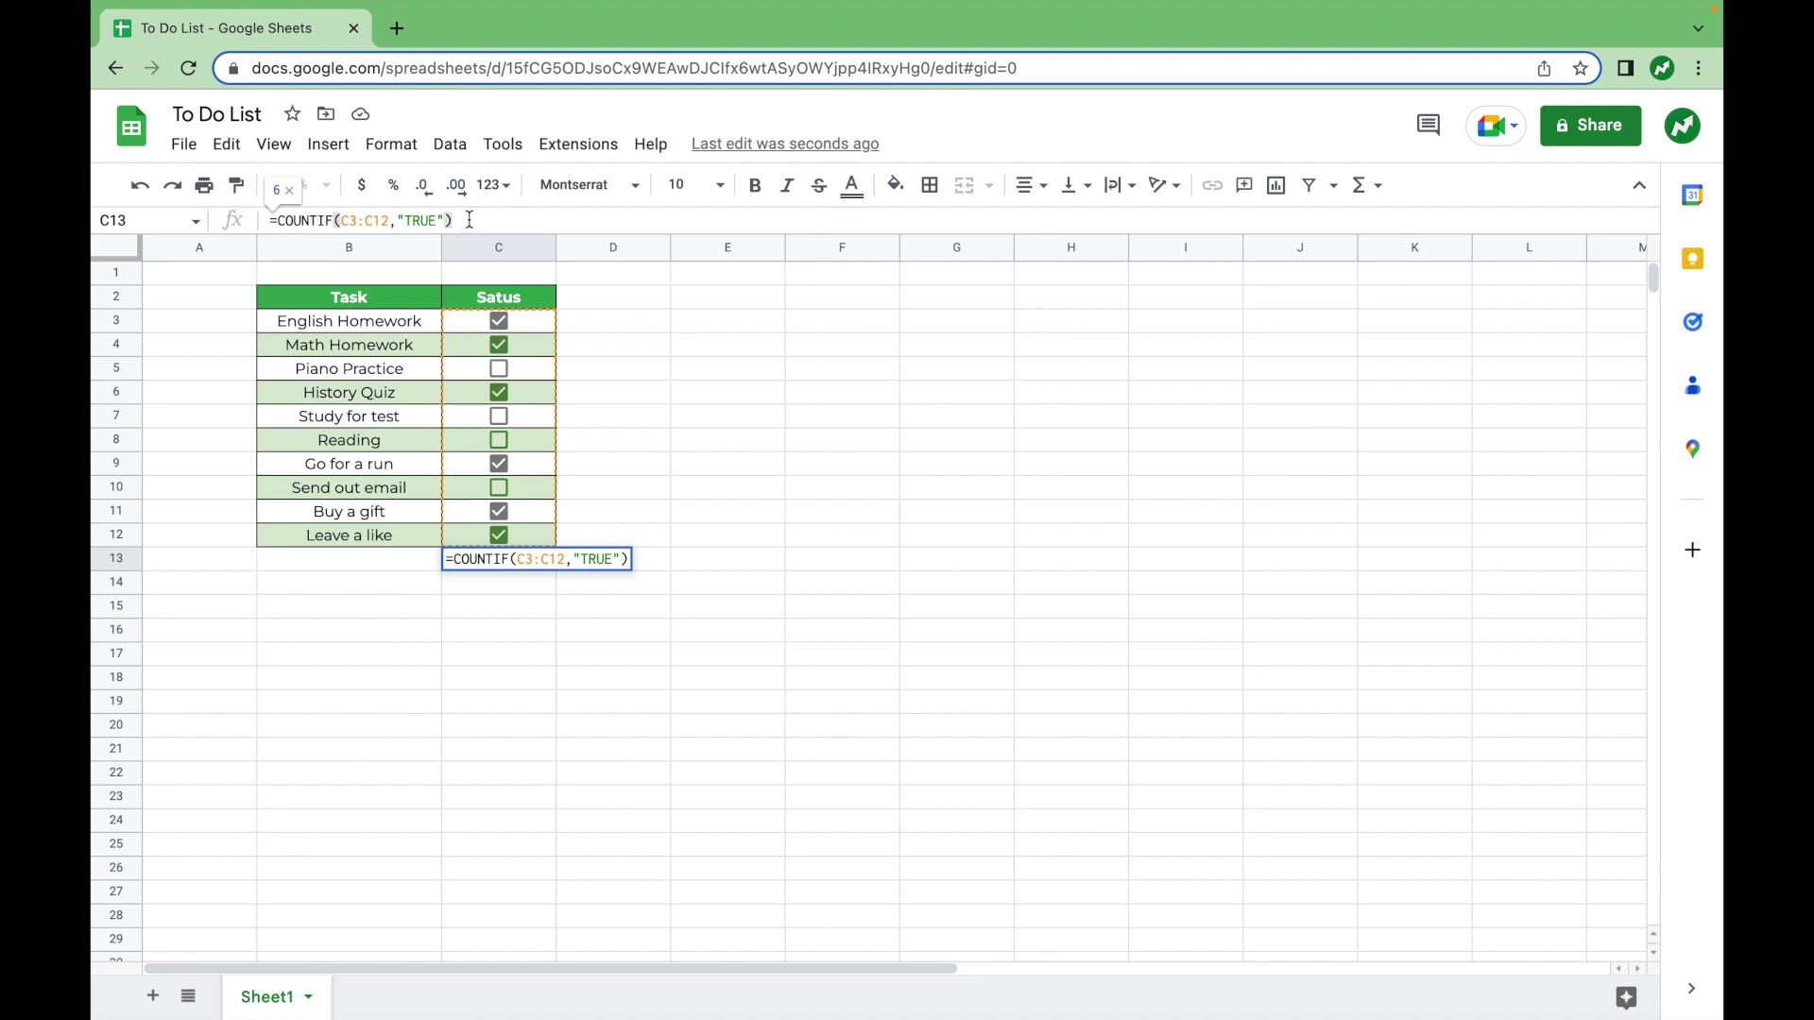
{"action": "type", "text": "/"}
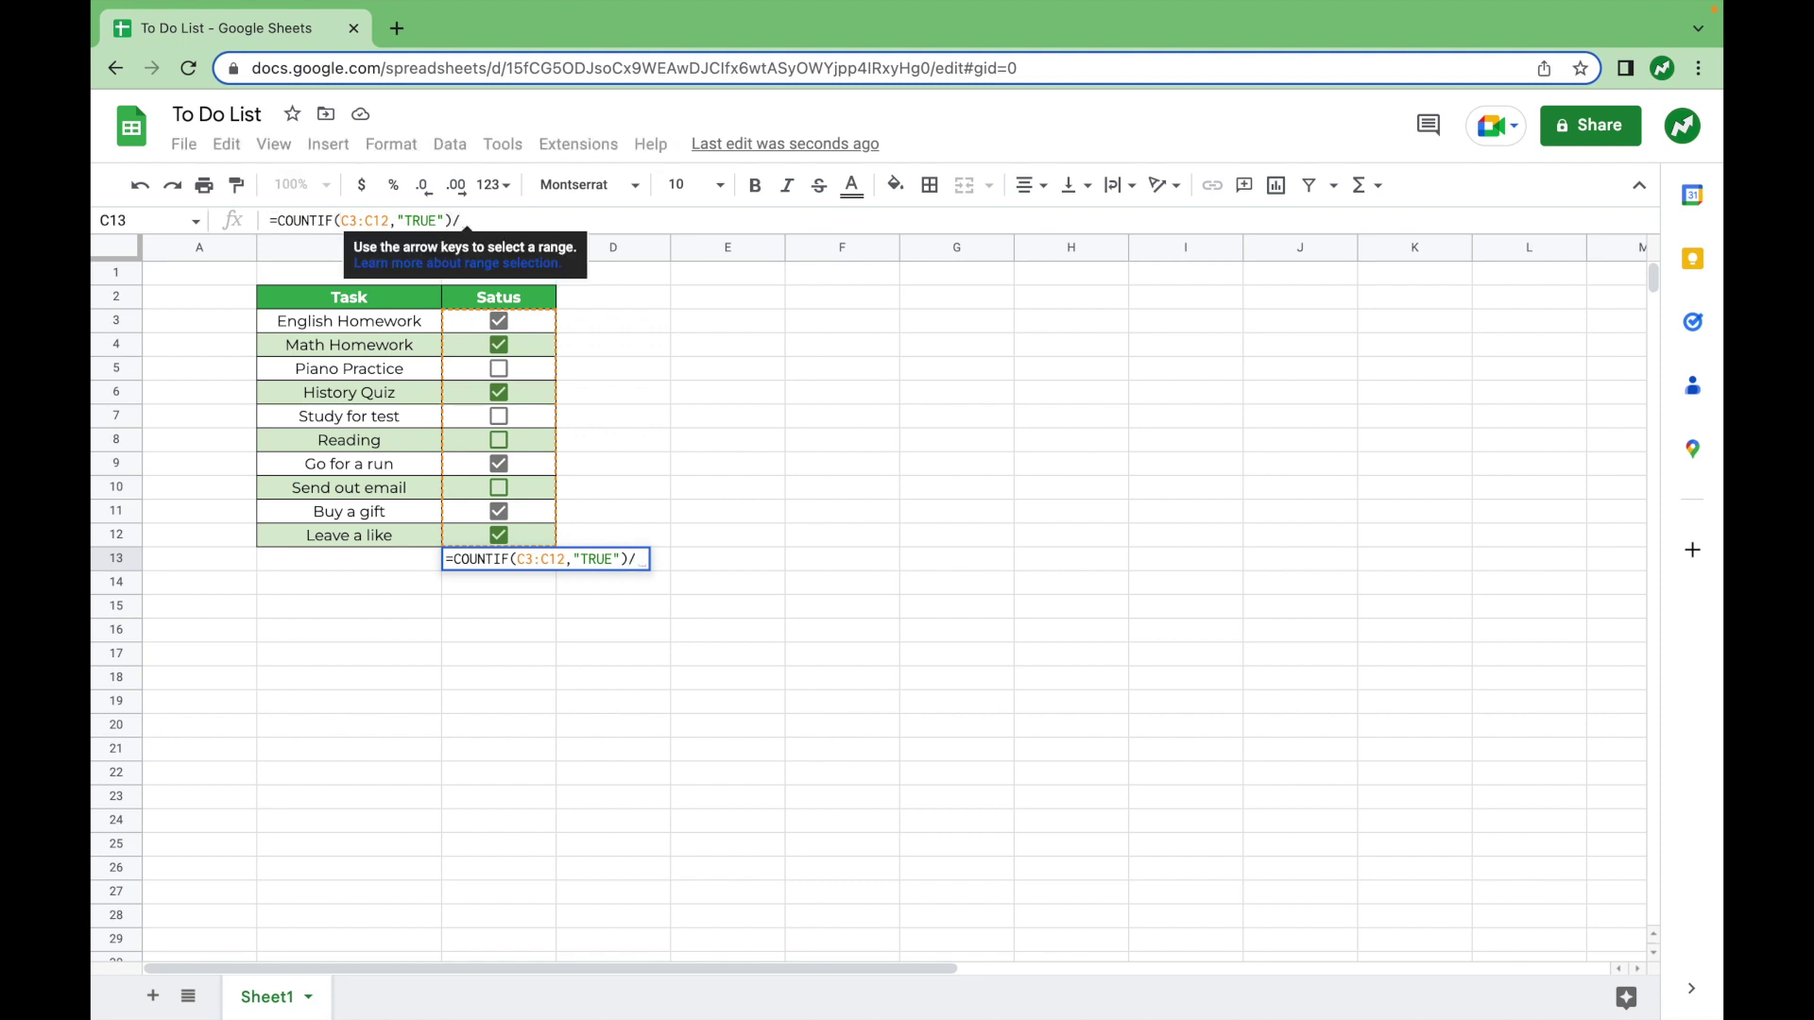
{"action": "type", "text": "10"}
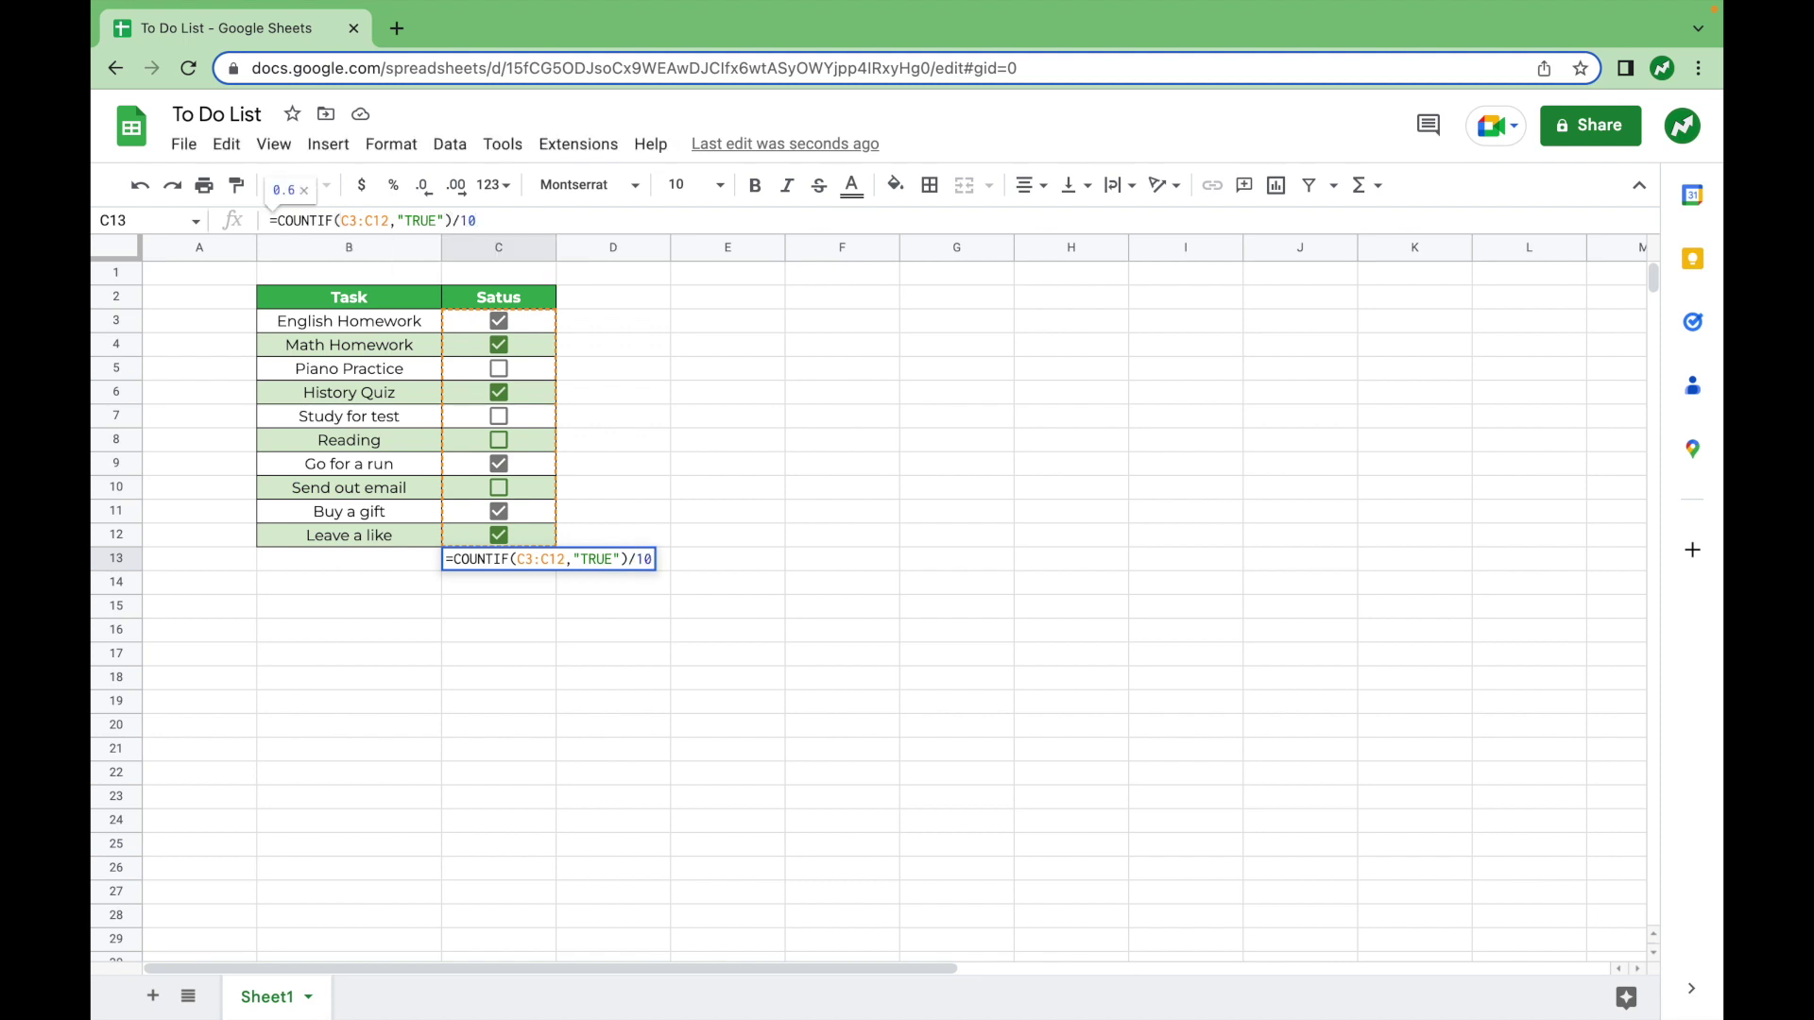
{"action": "key", "text": "Return"}
{"action": "left_click", "coordinate": [501, 562]}
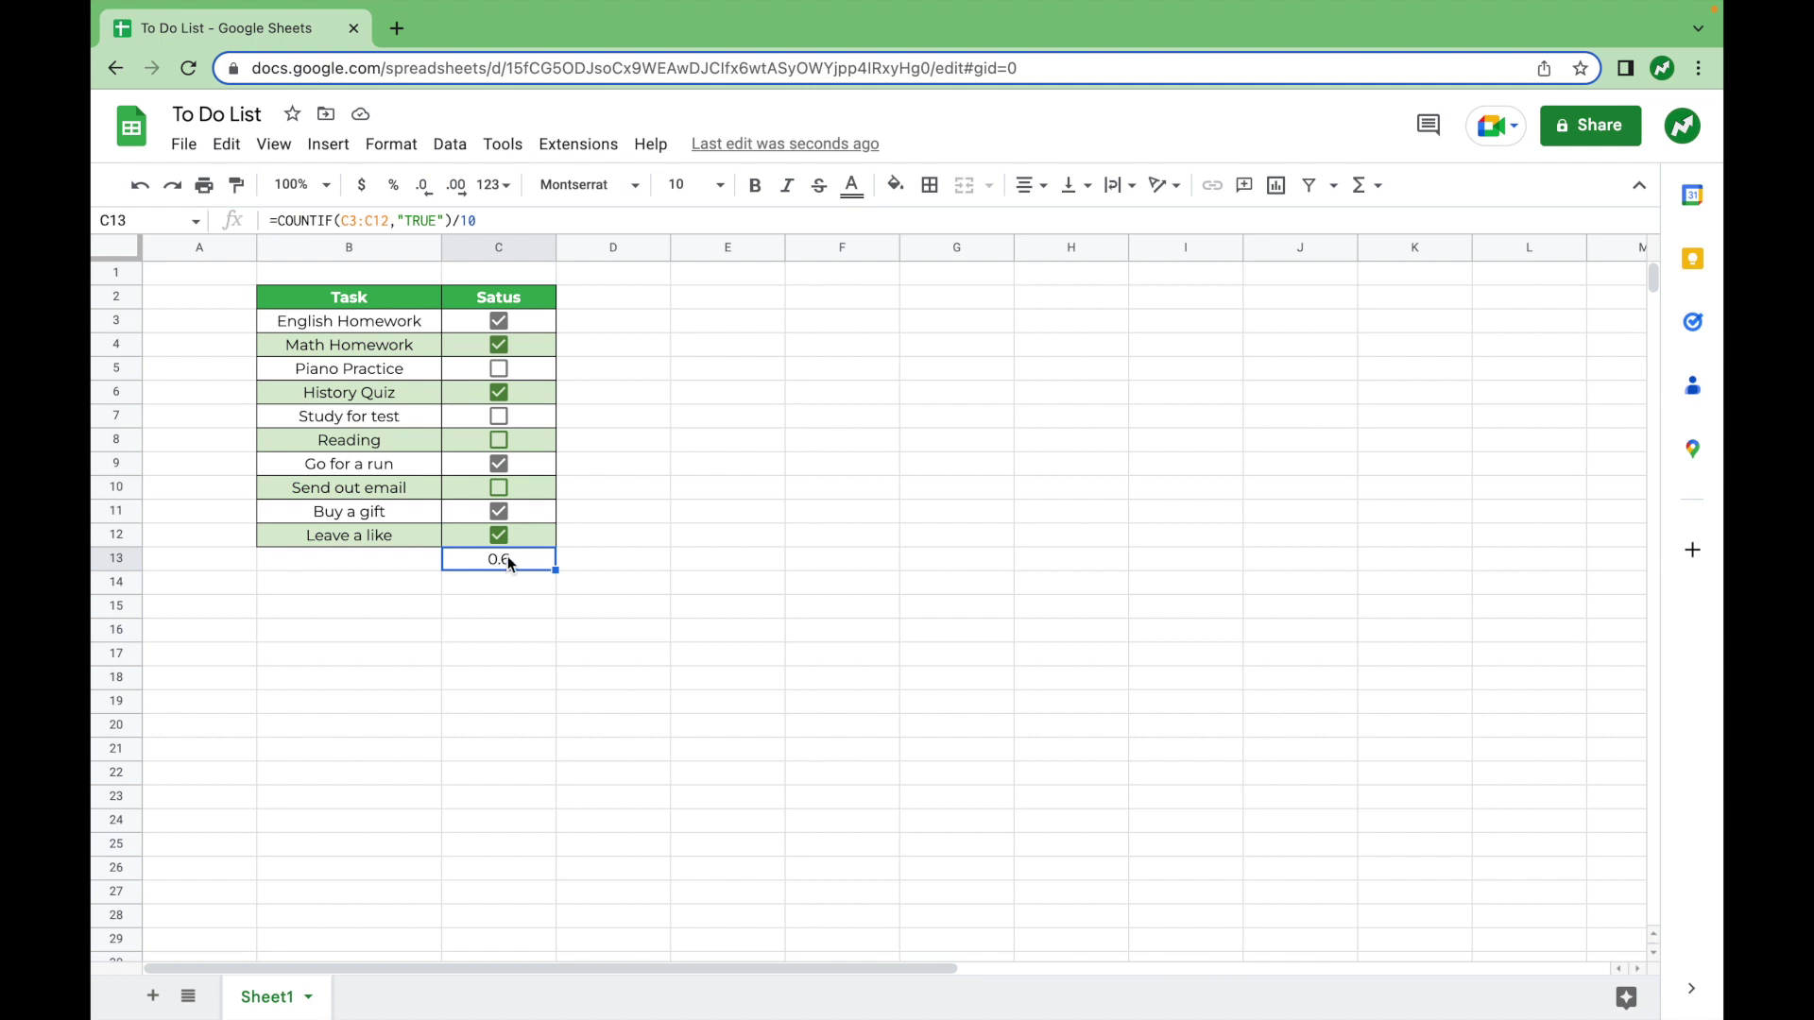
{"action": "left_click", "coordinate": [394, 187]}
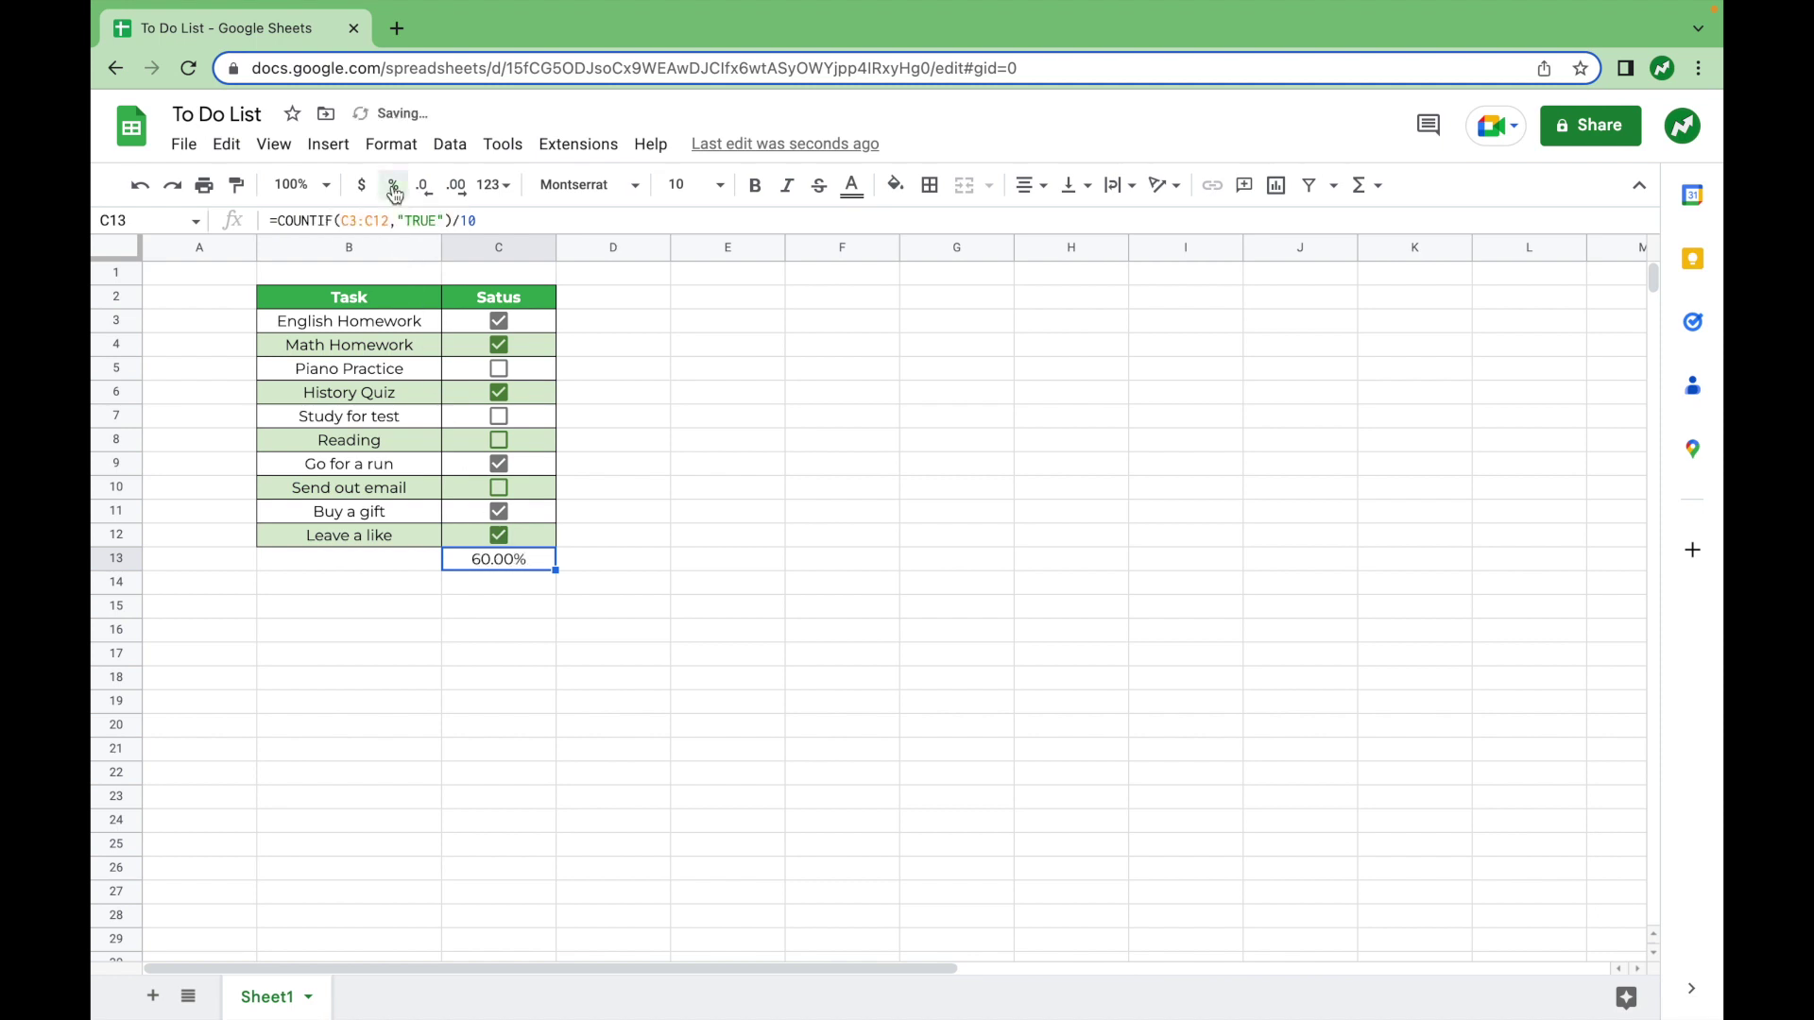
{"action": "left_click", "coordinate": [453, 623]}
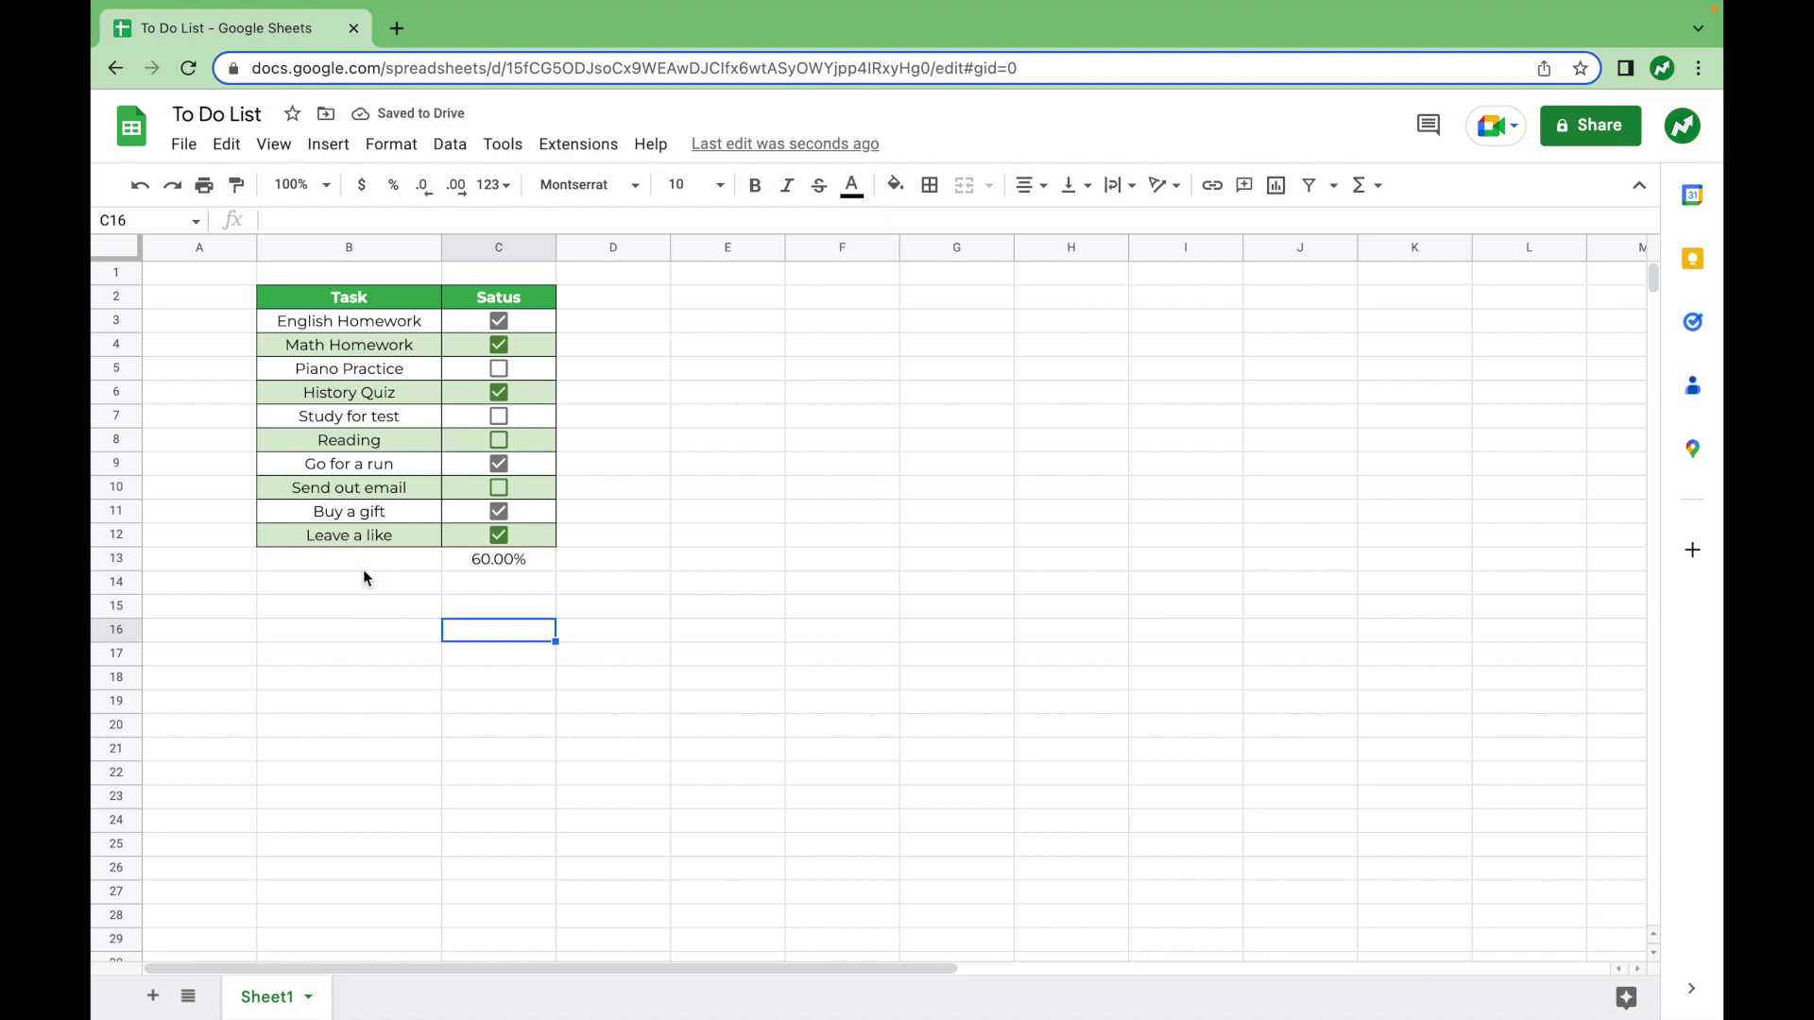
Step: Give B13:C13 all borders, a green fill, and bold white text
{"action": "left_click_drag", "start_coordinate": [359, 567], "coordinate": [484, 567]}
{"action": "left_click", "coordinate": [930, 186]}
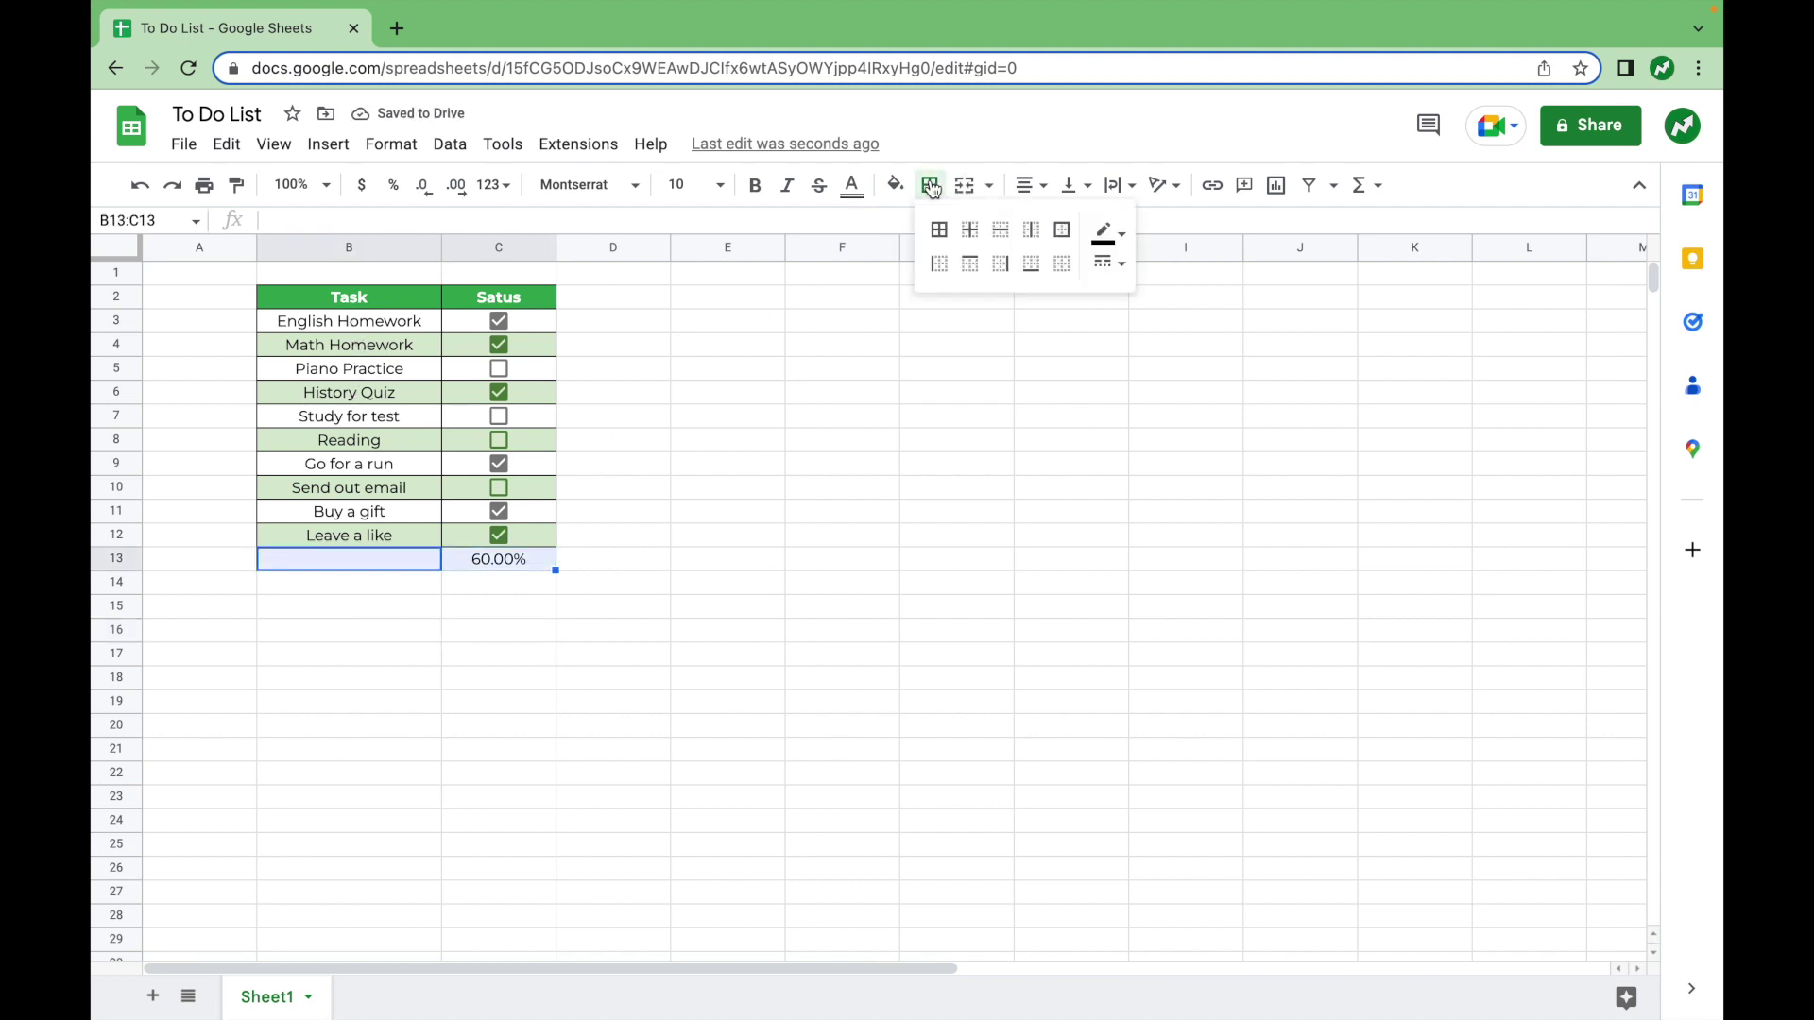
{"action": "left_click", "coordinate": [939, 230]}
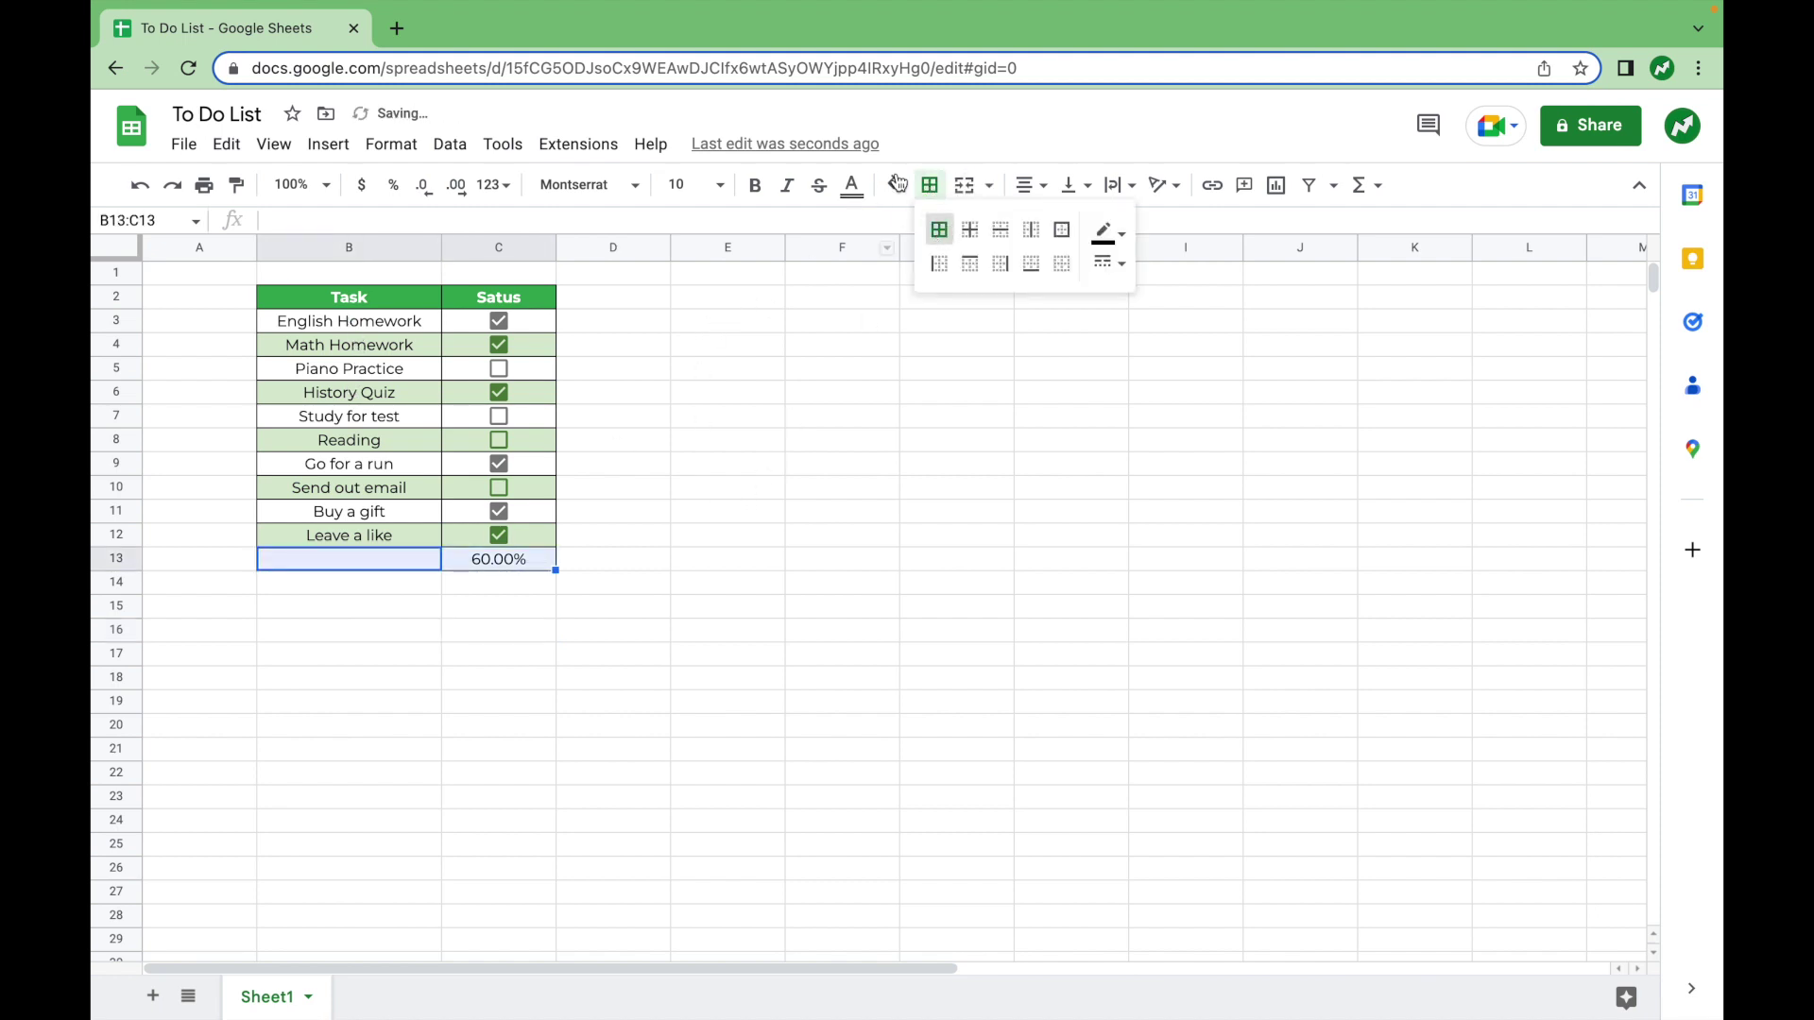
{"action": "left_click", "coordinate": [896, 184]}
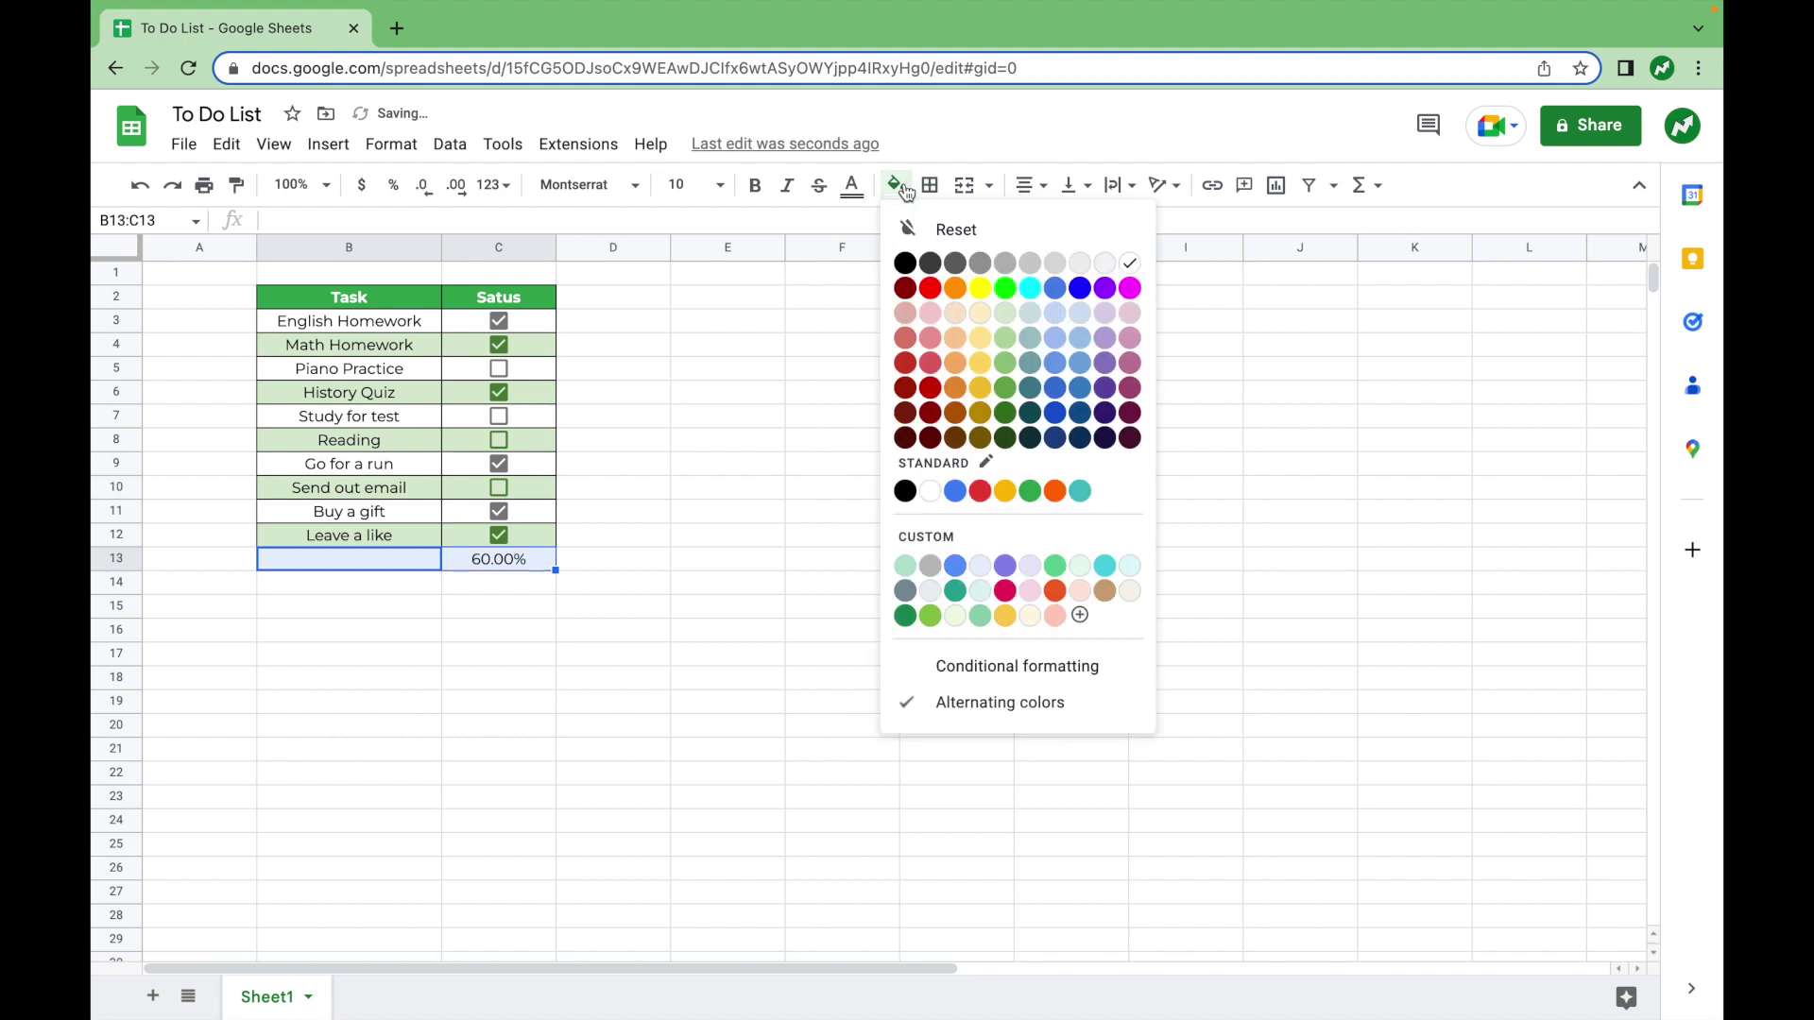
{"action": "left_click", "coordinate": [1030, 491]}
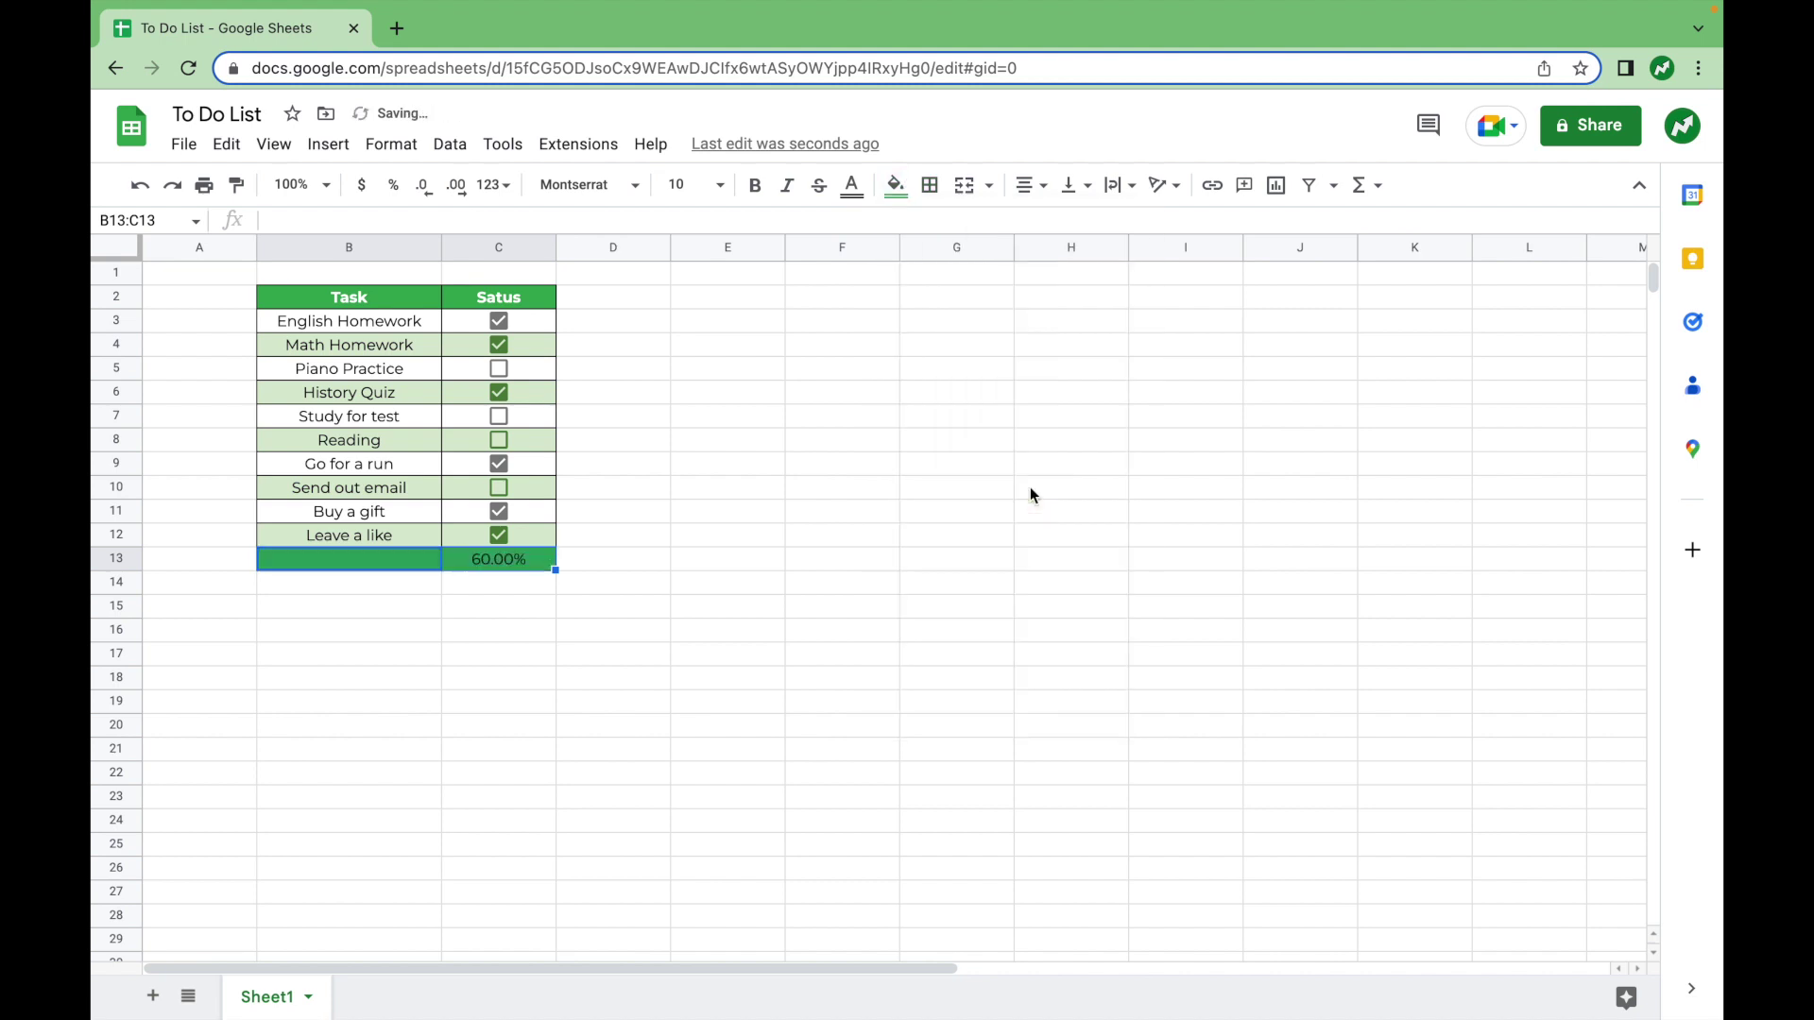
{"action": "left_click", "coordinate": [852, 185]}
{"action": "left_click", "coordinate": [1087, 263]}
{"action": "key", "text": "ctrl+b"}
Step: Label the footer row 'Percentage' in B13
{"action": "left_click", "coordinate": [383, 565]}
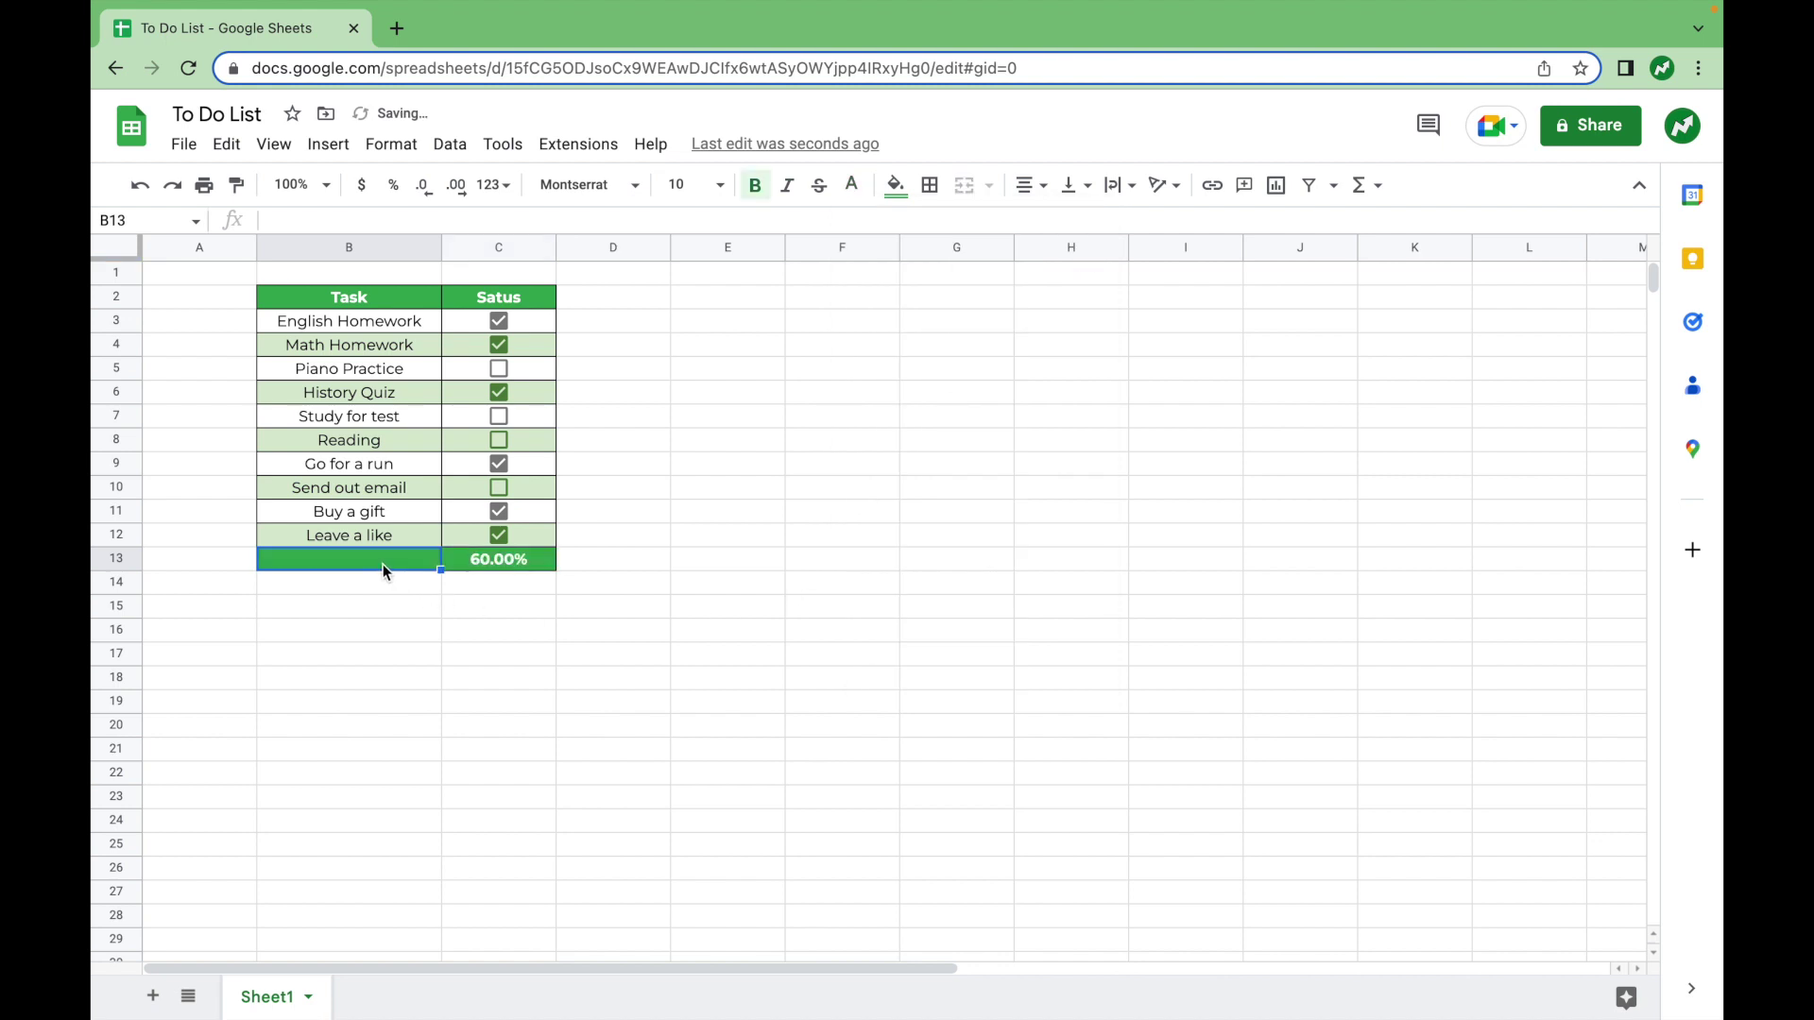
{"action": "type", "text": "Perce"}
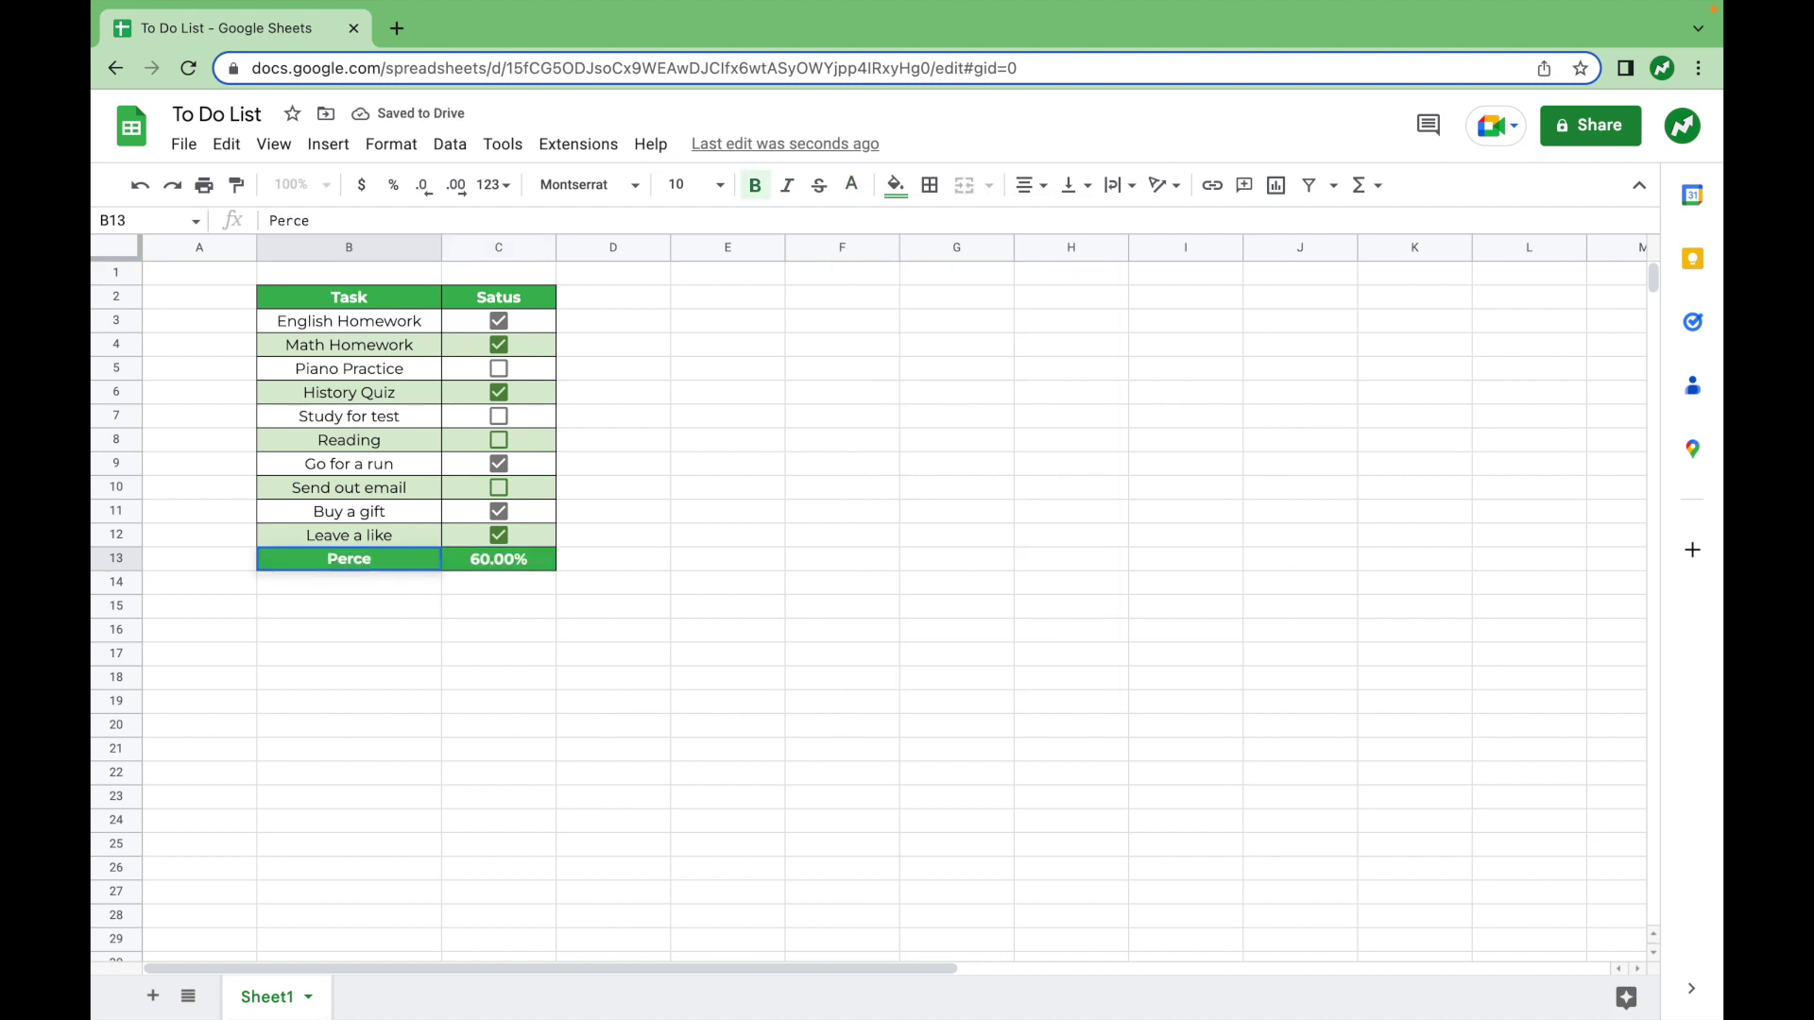
{"action": "type", "text": "ntage"}
{"action": "left_click", "coordinate": [553, 675]}
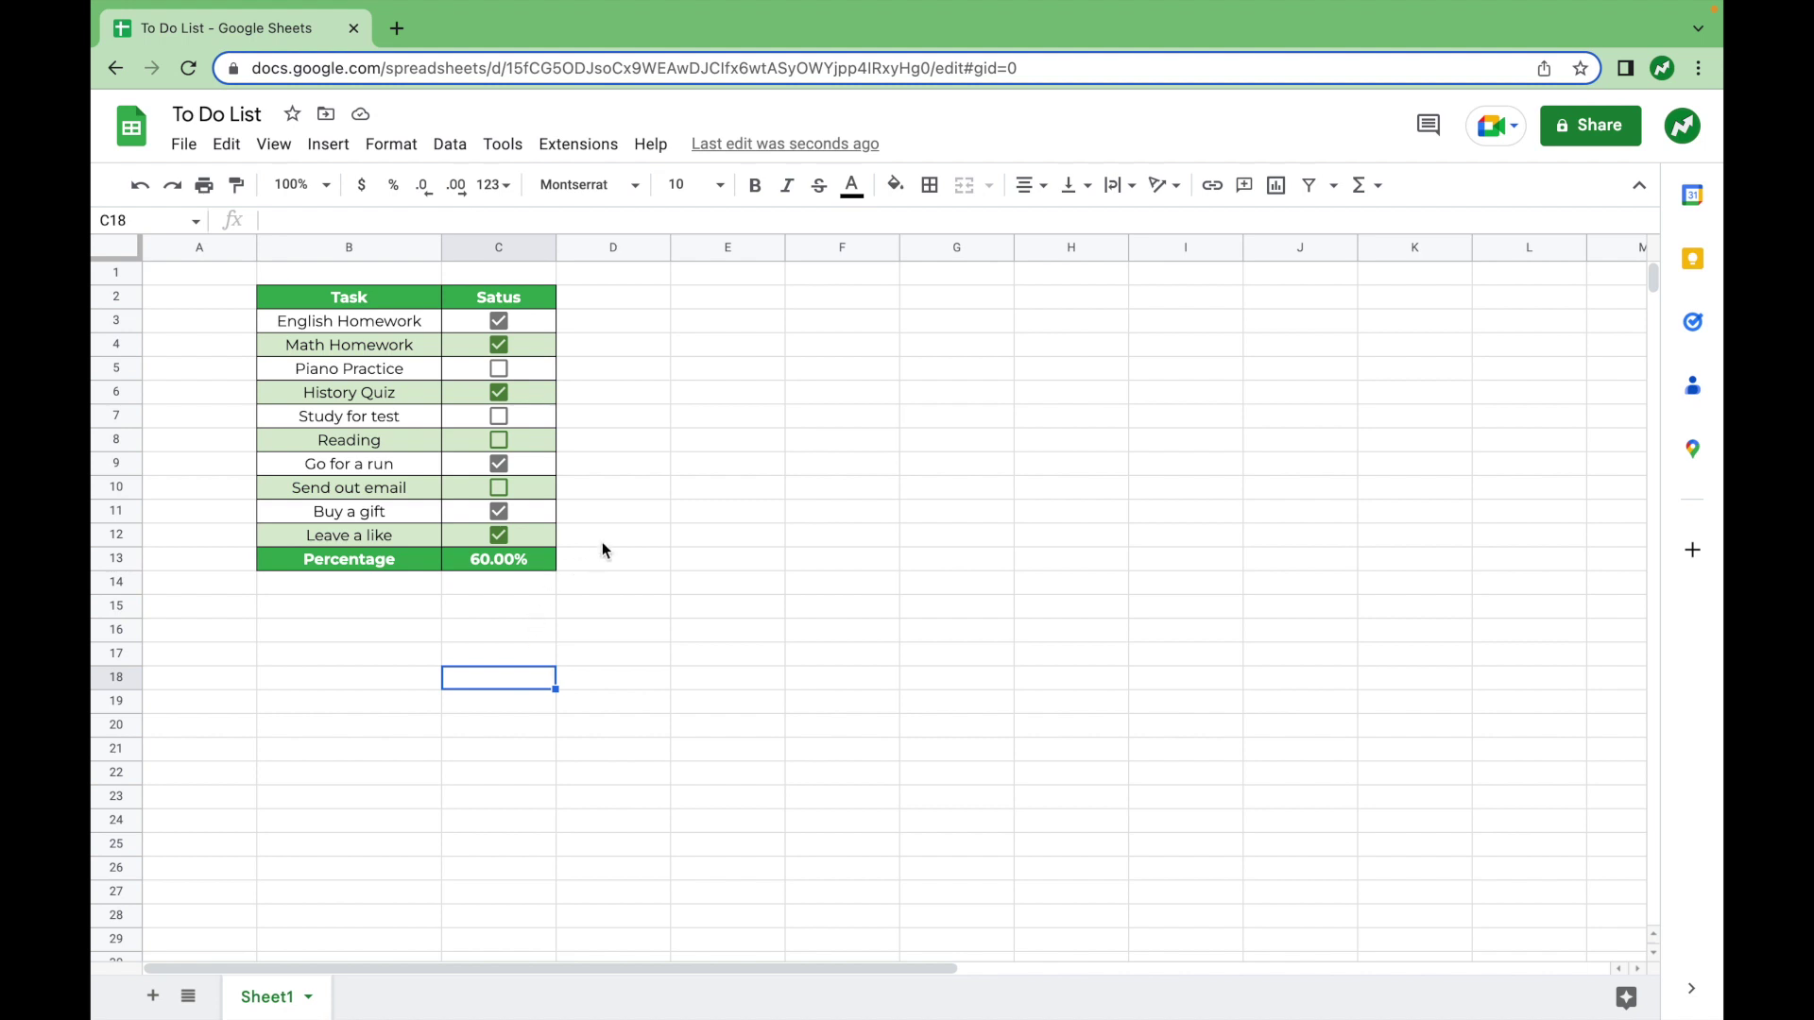
Step: Tick the C8 checkbox for Reading, raising the C13 completed percentage to 70.00%
{"action": "left_click", "coordinate": [500, 441]}
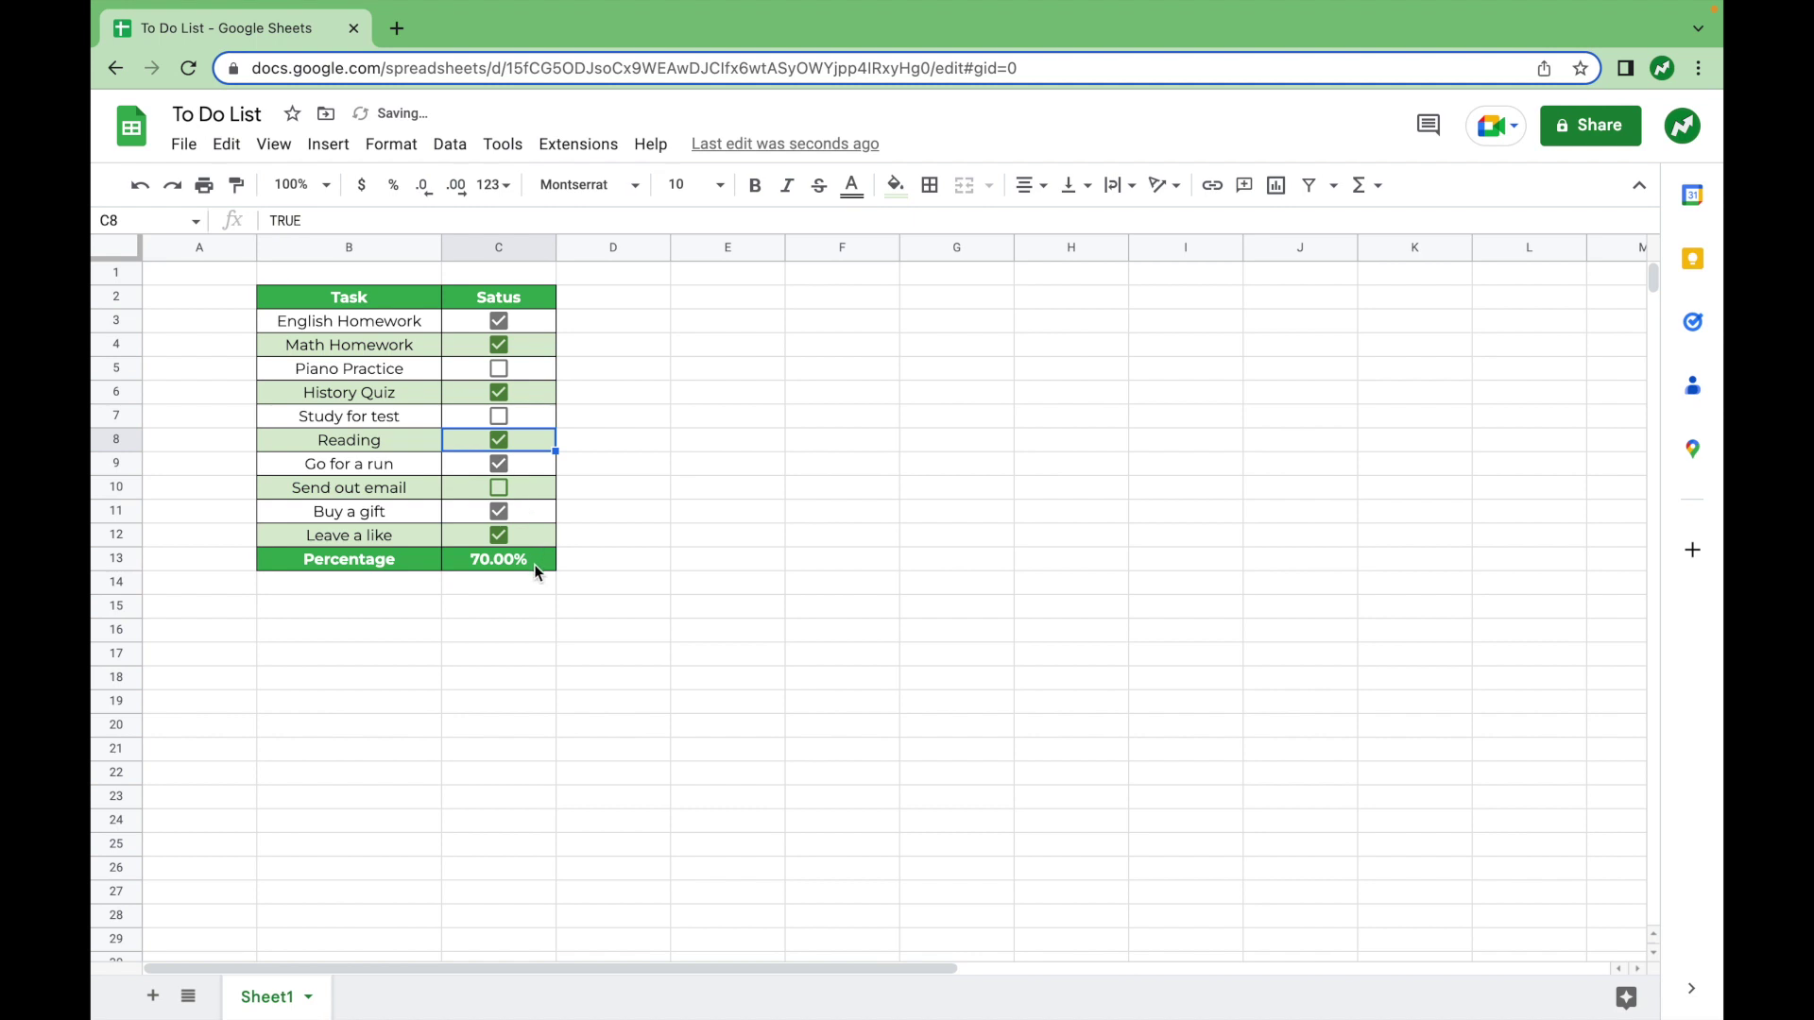